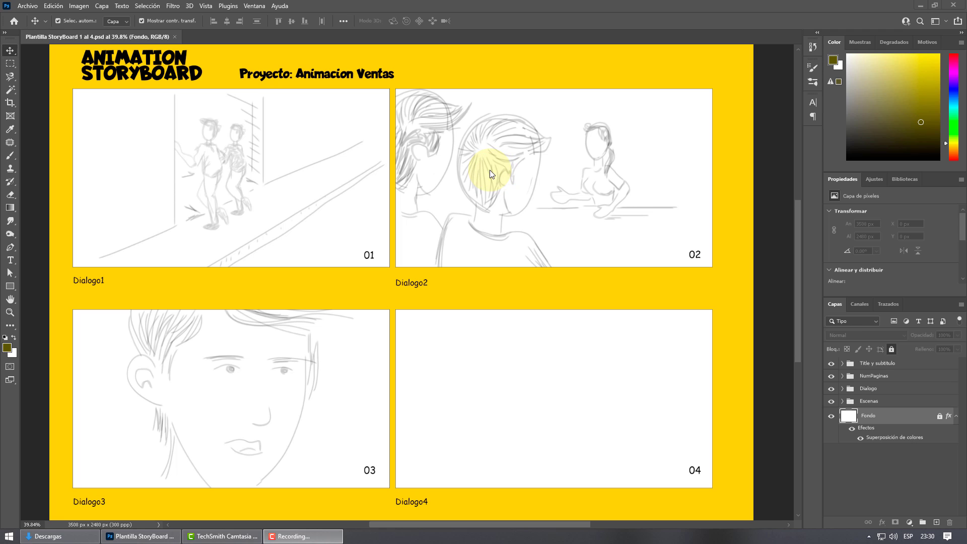
- Start a new A4 document at 300 ppi in landscape orientation, 297 × 210 mm
{"action": "left_click", "coordinate": [25, 7]}
{"action": "left_click", "coordinate": [27, 15]}
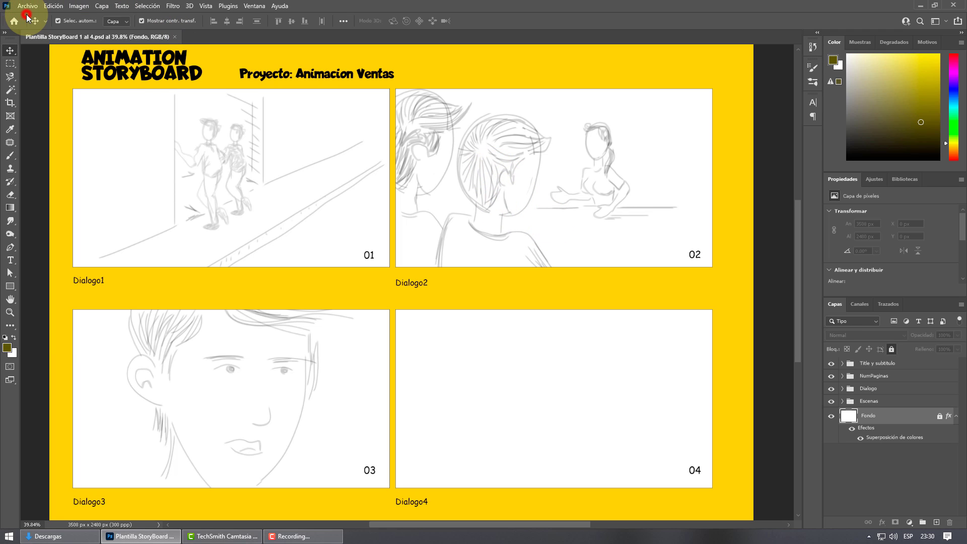
{"action": "left_click", "coordinate": [325, 189]}
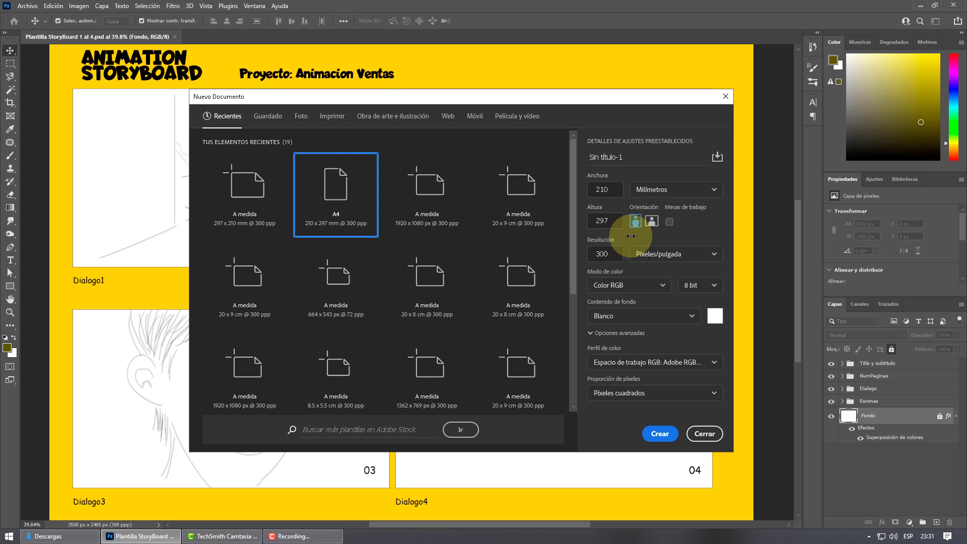
{"action": "left_click", "coordinate": [652, 222]}
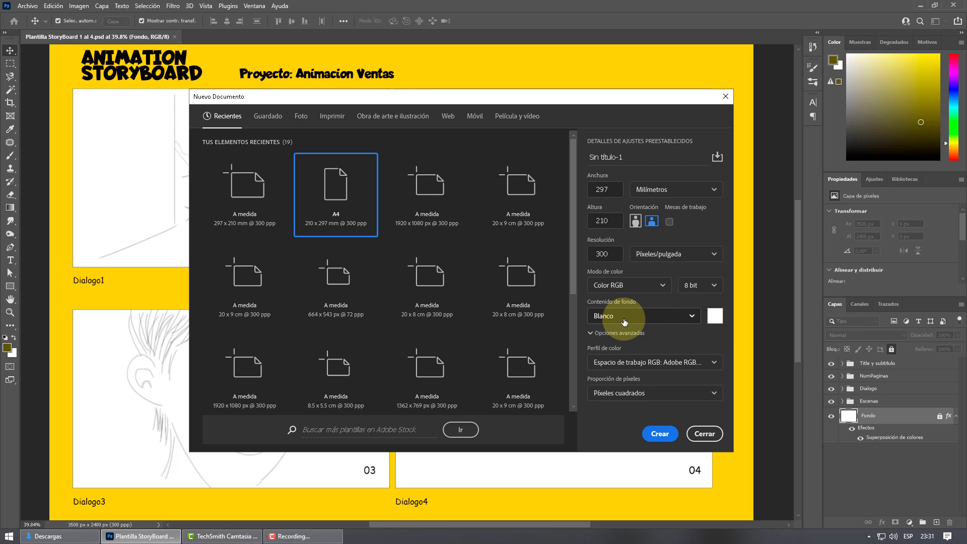
- Choose a custom golden-yellow background colour for the new document and create it
{"action": "left_click", "coordinate": [713, 319]}
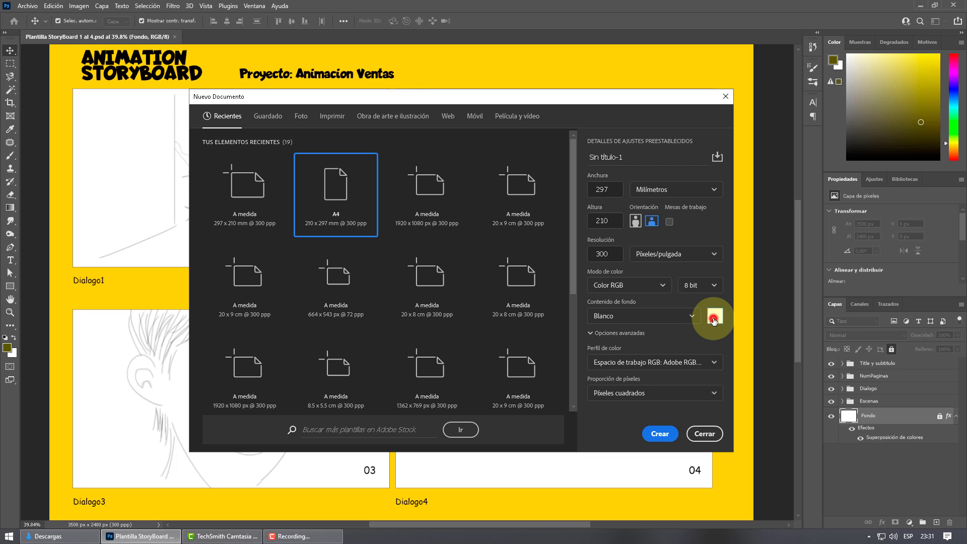
{"action": "left_click", "coordinate": [778, 362]}
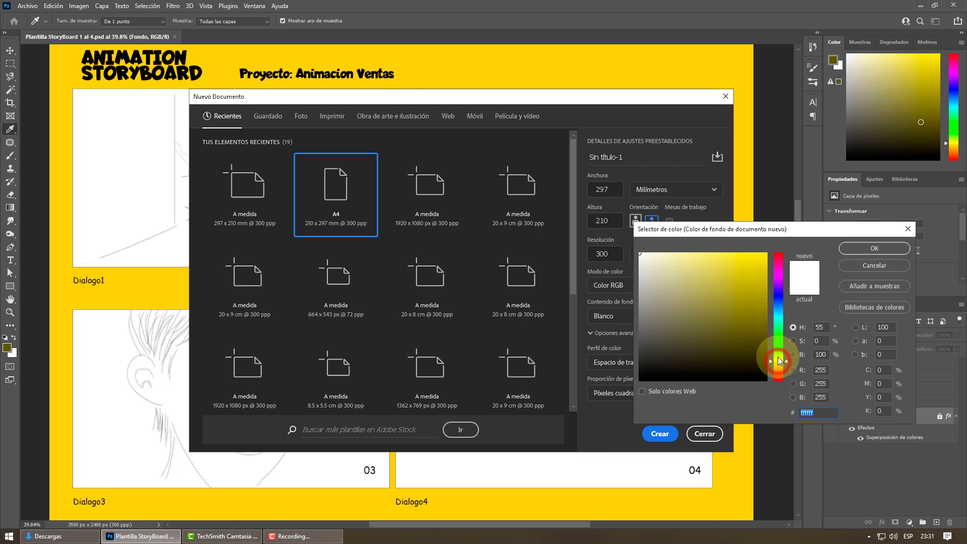
{"action": "left_click", "coordinate": [778, 364]}
{"action": "left_click_drag", "start_coordinate": [751, 288], "coordinate": [766, 263]}
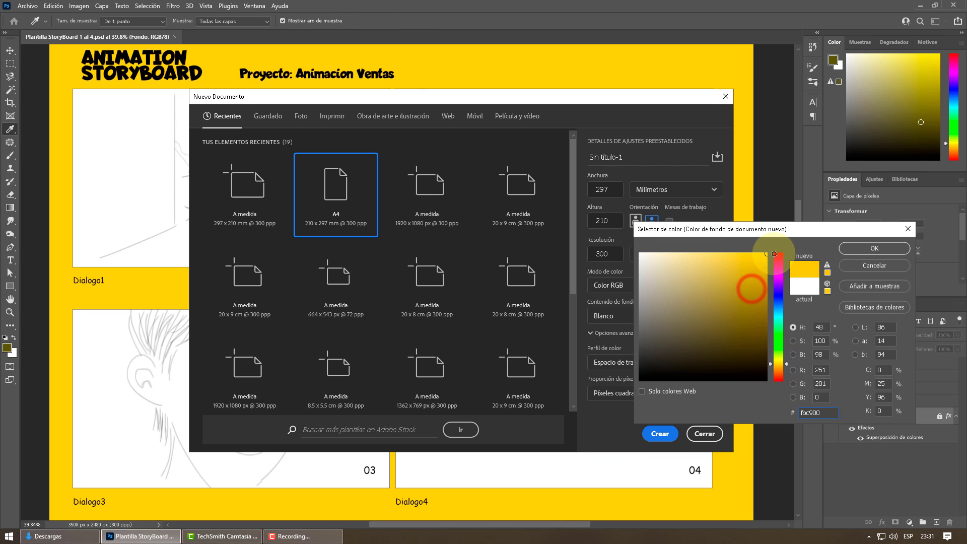
{"action": "left_click", "coordinate": [873, 249]}
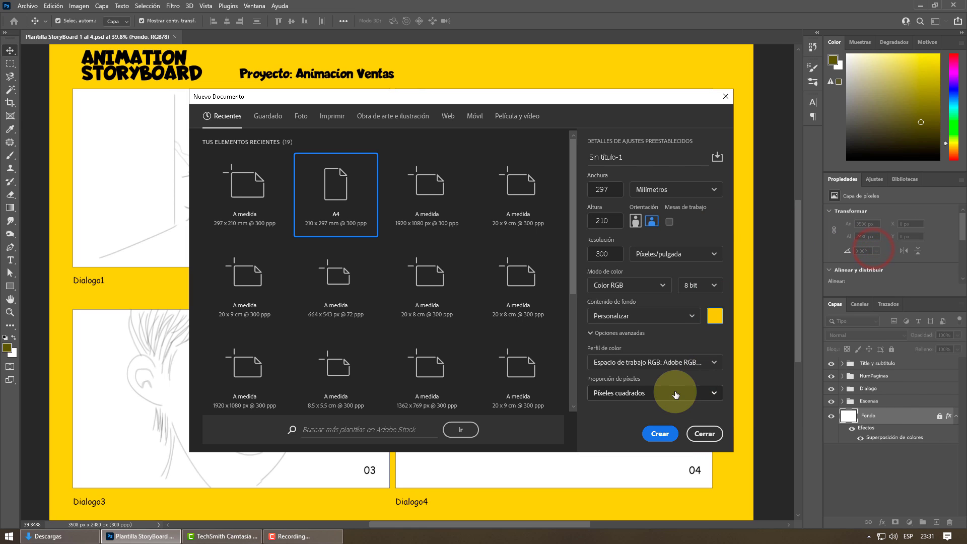
{"action": "left_click", "coordinate": [660, 433]}
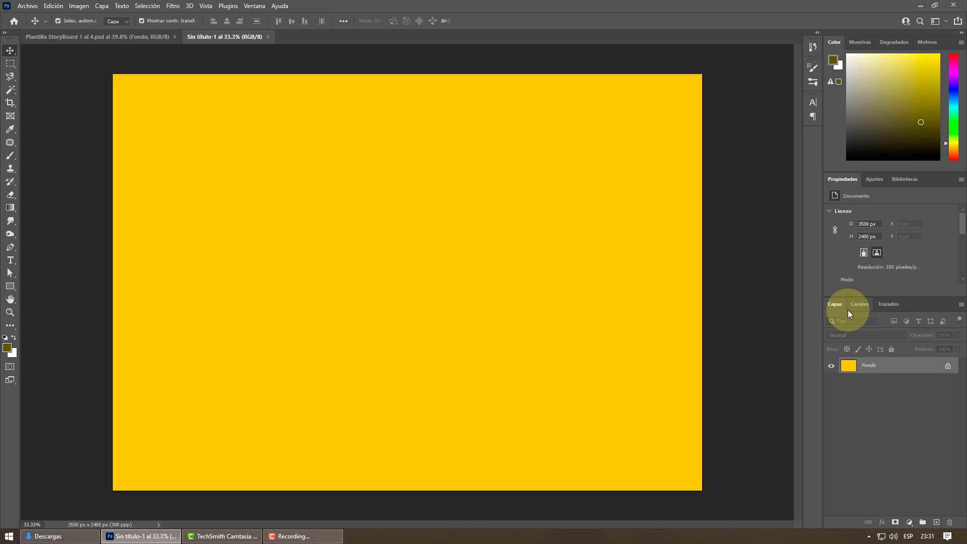
- Draw a rectangle about 1449 × 772 px on a new layer and reposition it in the page's upper half
{"action": "left_click", "coordinate": [935, 523]}
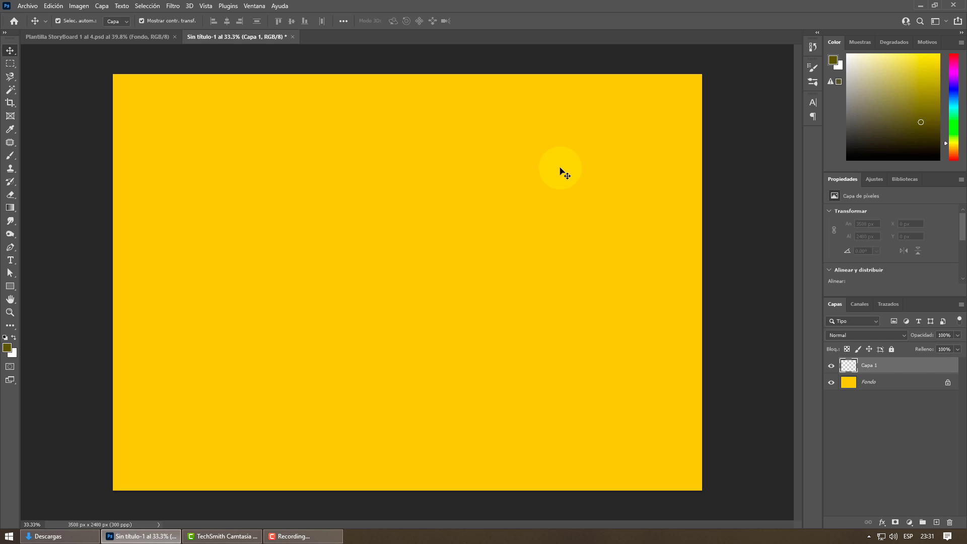
{"action": "left_click", "coordinate": [10, 286]}
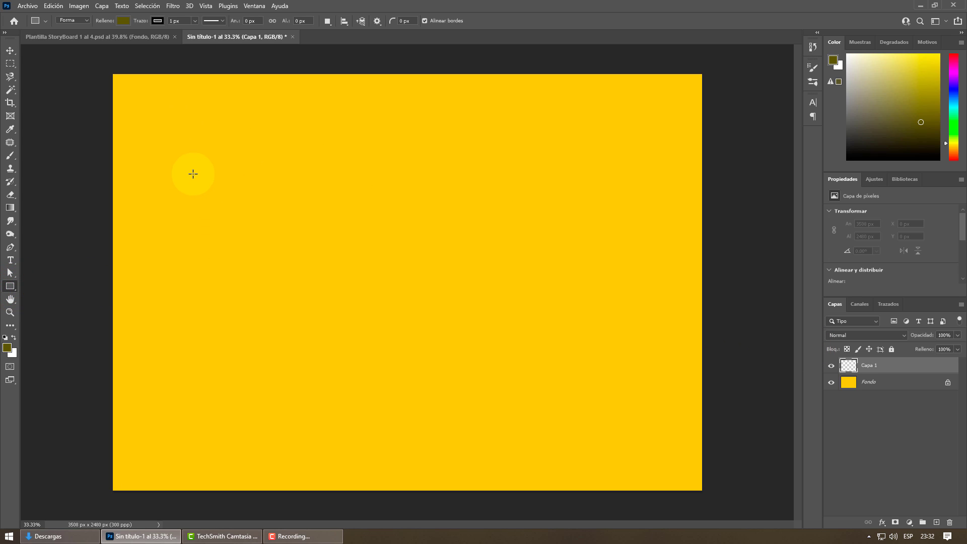
{"action": "left_click_drag", "start_coordinate": [176, 162], "coordinate": [418, 291]}
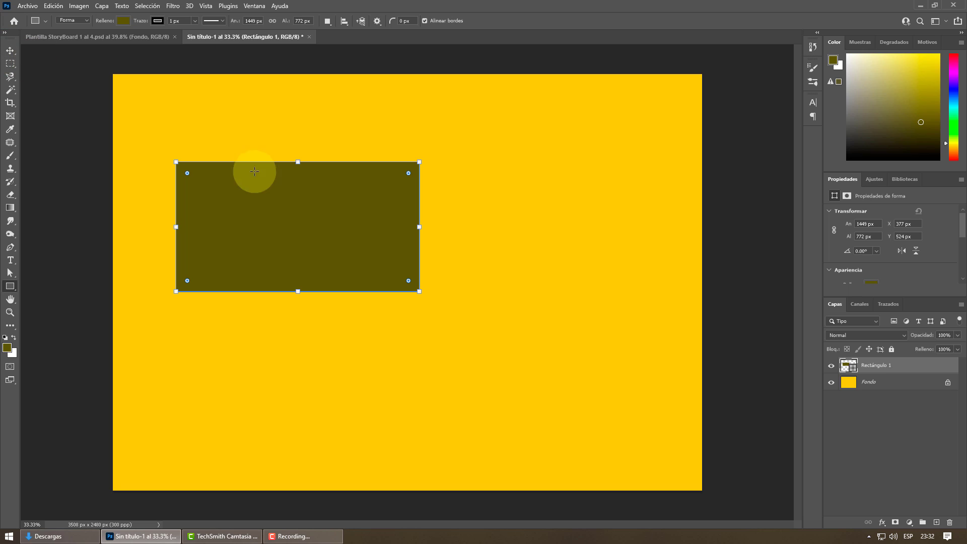
{"action": "left_click", "coordinate": [9, 52]}
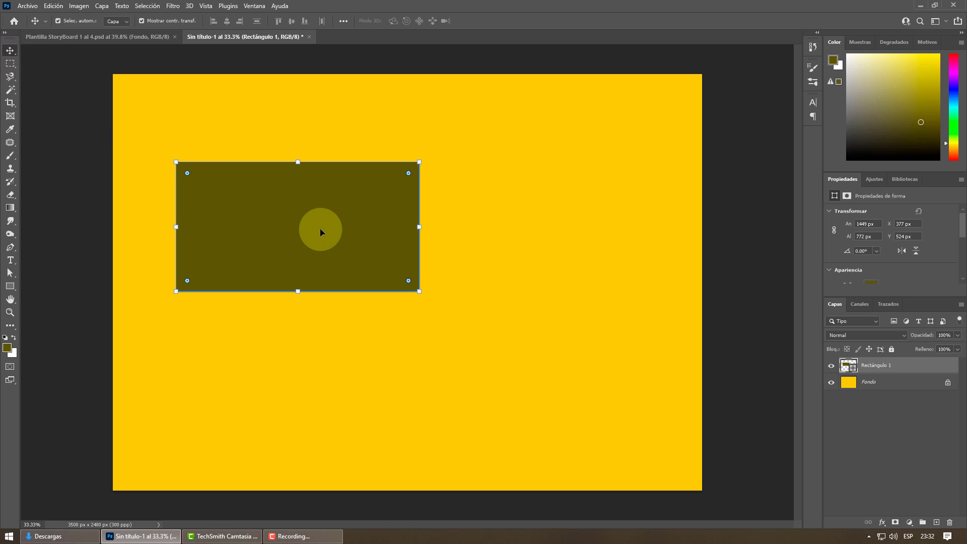
{"action": "left_click_drag", "start_coordinate": [320, 225], "coordinate": [367, 201]}
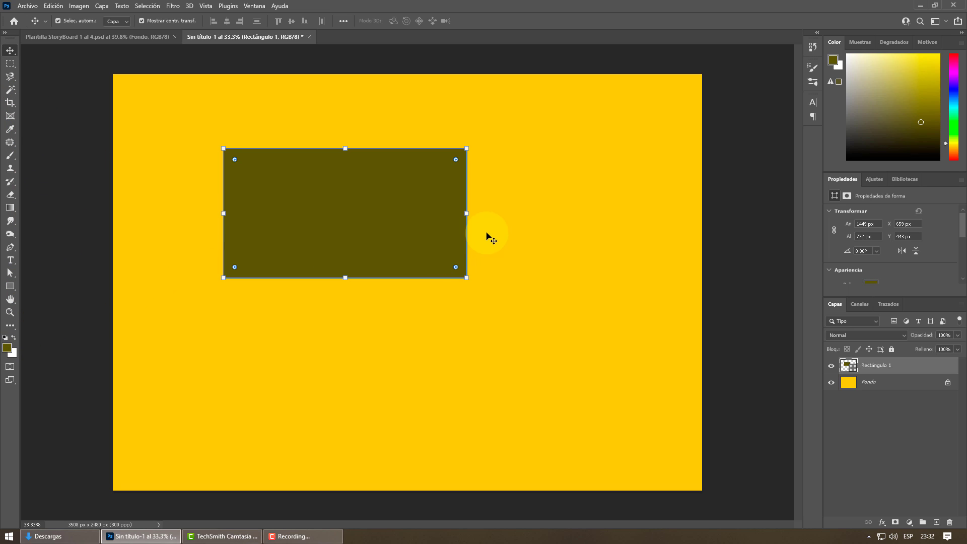
{"action": "left_click_drag", "start_coordinate": [388, 199], "coordinate": [386, 196]}
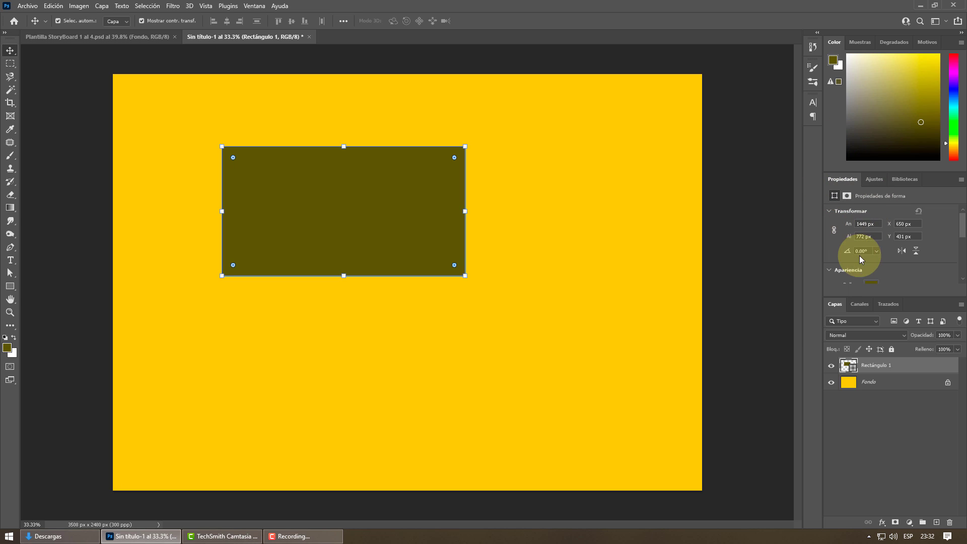
- Set the rectangle's width to 1920 px and its height to 1080 px
{"action": "left_click", "coordinate": [875, 224]}
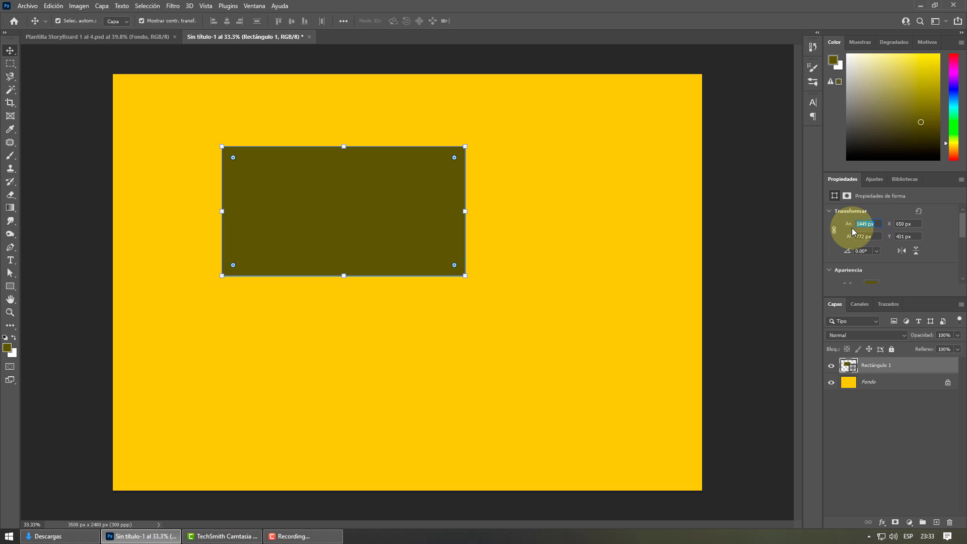
{"action": "type", "text": "1920"}
{"action": "left_click", "coordinate": [854, 237]}
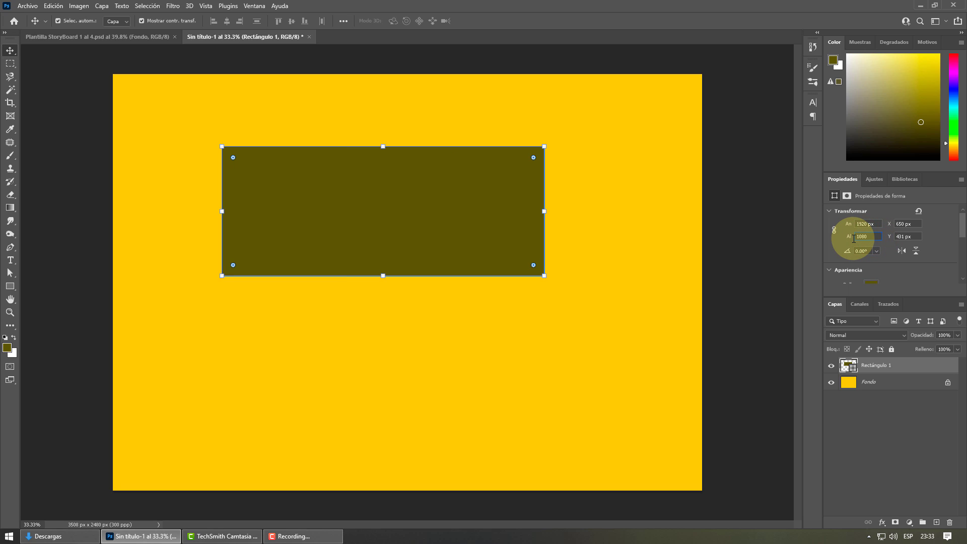
{"action": "left_click", "coordinate": [876, 225]}
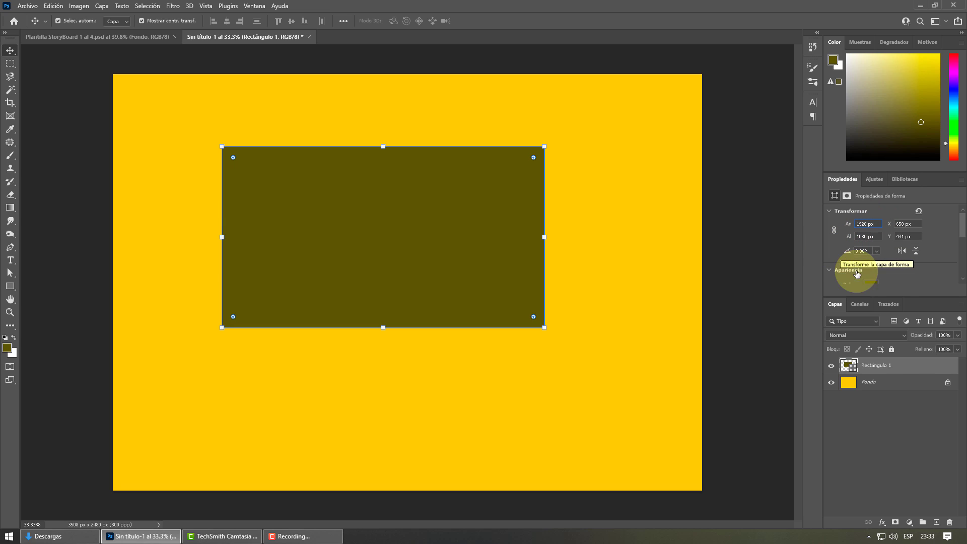
- Change the rectangle's fill to white from the recently used colours
{"action": "left_click_drag", "start_coordinate": [959, 227], "coordinate": [961, 240]}
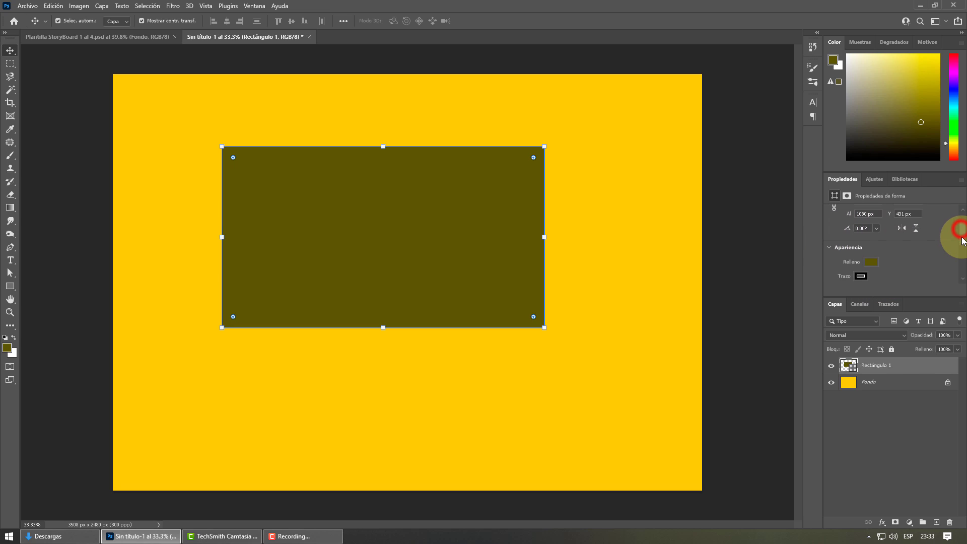
{"action": "left_click", "coordinate": [870, 246]}
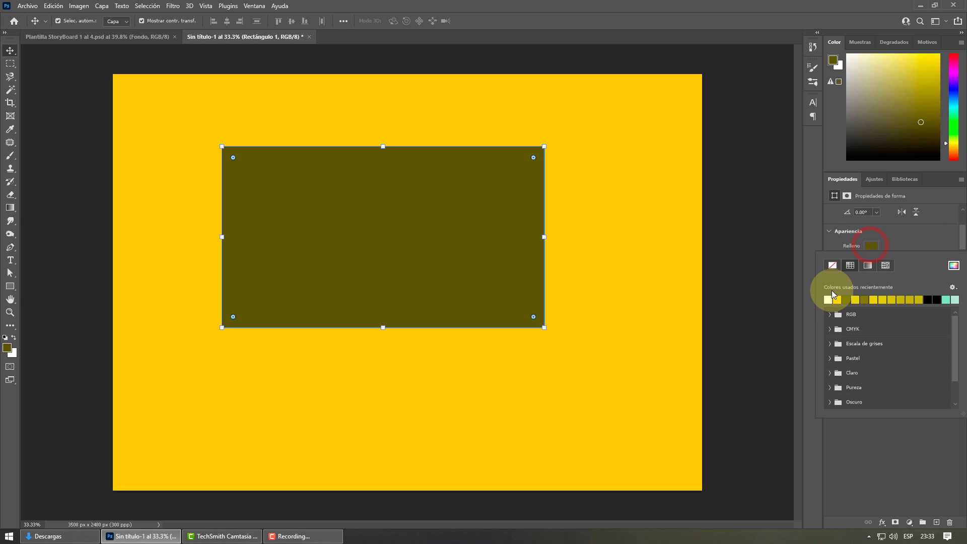
{"action": "left_click", "coordinate": [828, 299]}
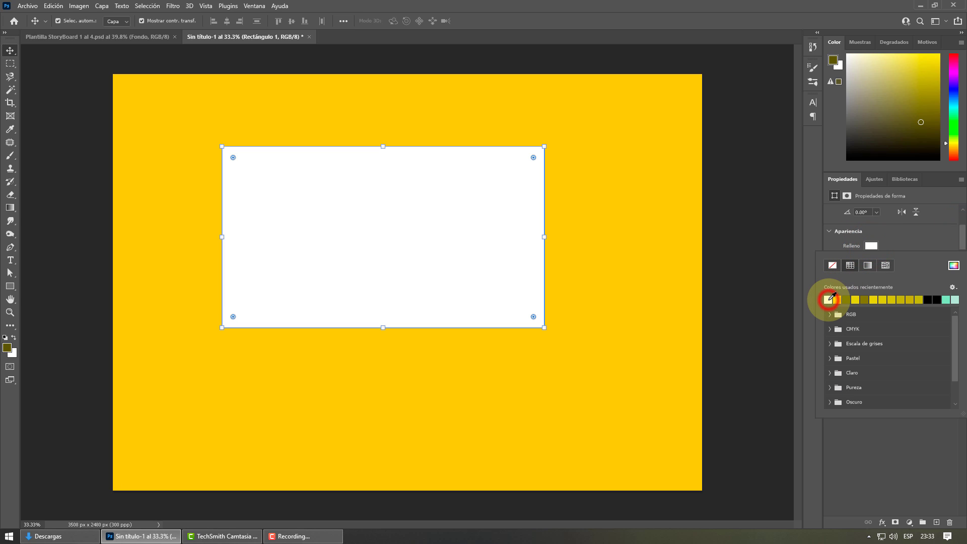
{"action": "left_click", "coordinate": [8, 53]}
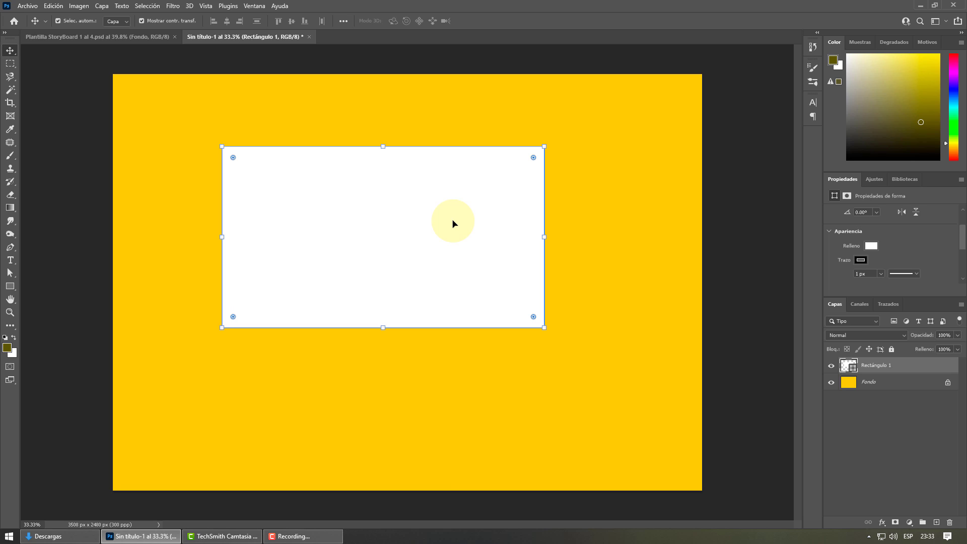
- Move the white rectangle near the page's upper-left corner and scale it down to about 80%
{"action": "left_click_drag", "start_coordinate": [453, 223], "coordinate": [365, 193]}
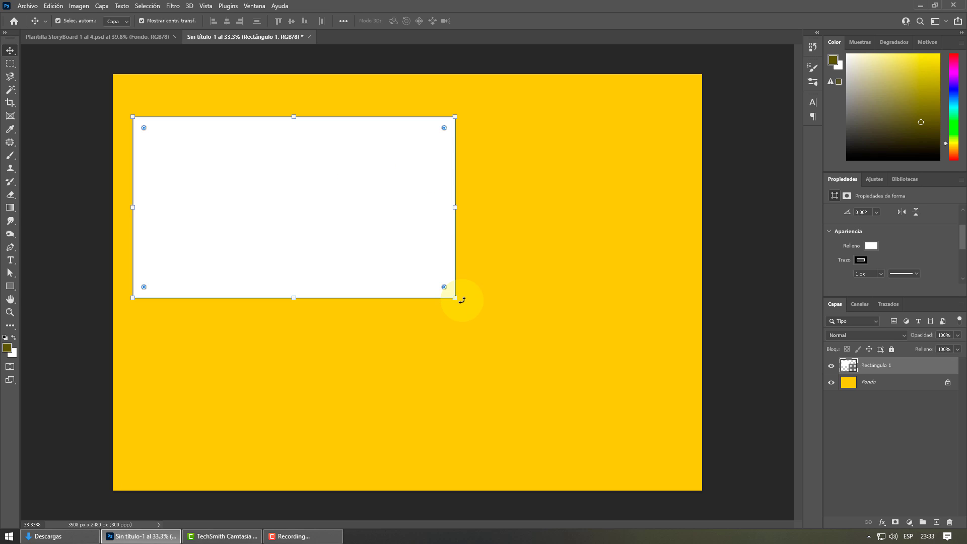
{"action": "left_click_drag", "start_coordinate": [456, 298], "coordinate": [391, 261]}
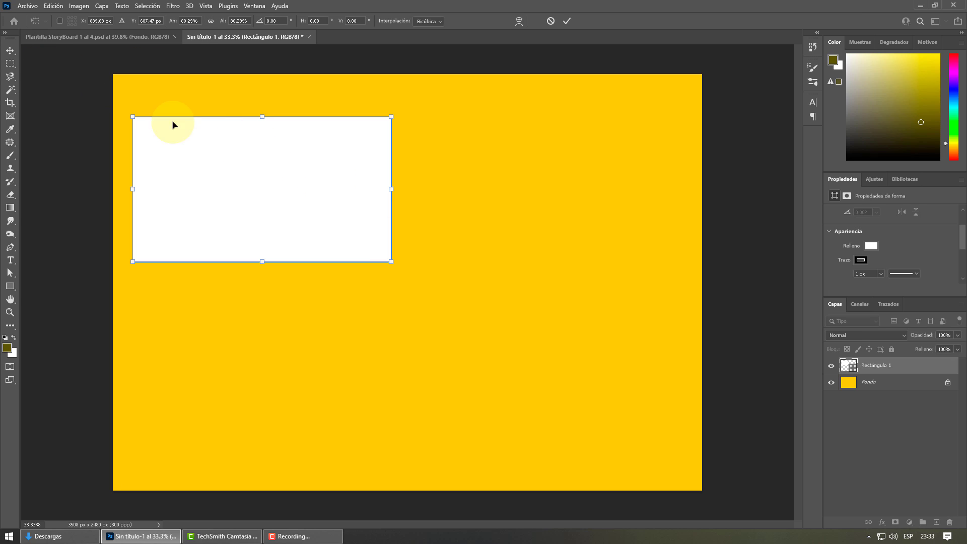
{"action": "left_click", "coordinate": [11, 50]}
{"action": "left_click", "coordinate": [225, 158]}
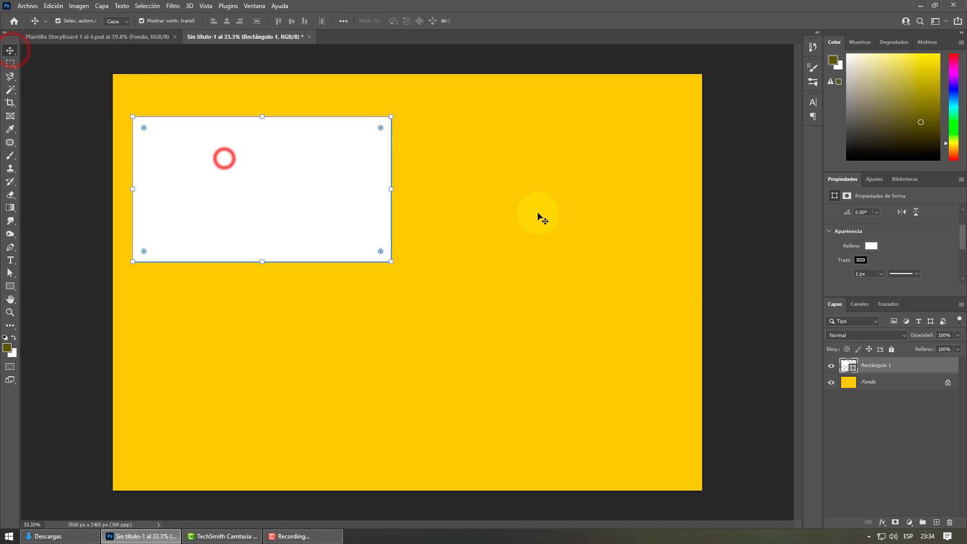
- Duplicate the white rectangle and place the copy beside it on the right, level with the original and separated by a narrow gap
{"action": "left_click", "coordinate": [883, 368]}
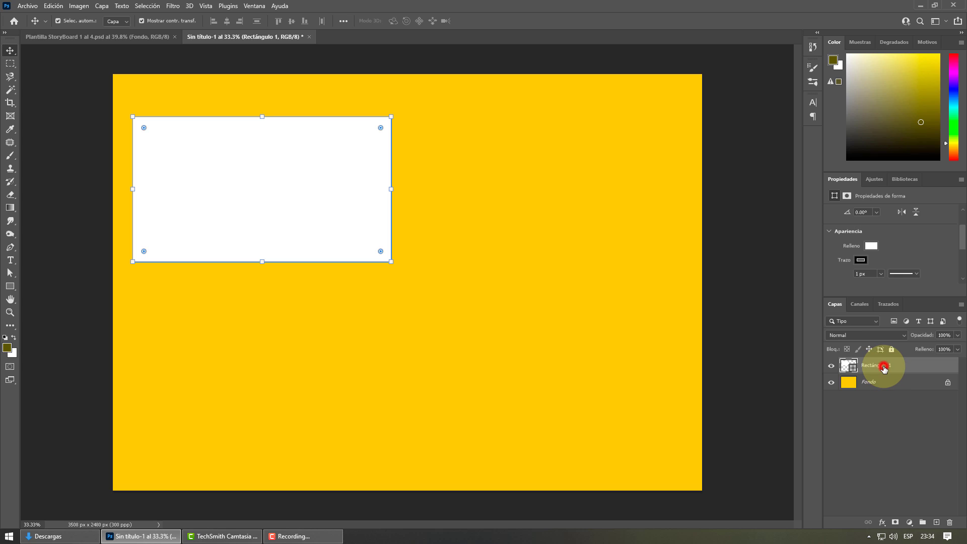
{"action": "key", "text": "ctrl+j"}
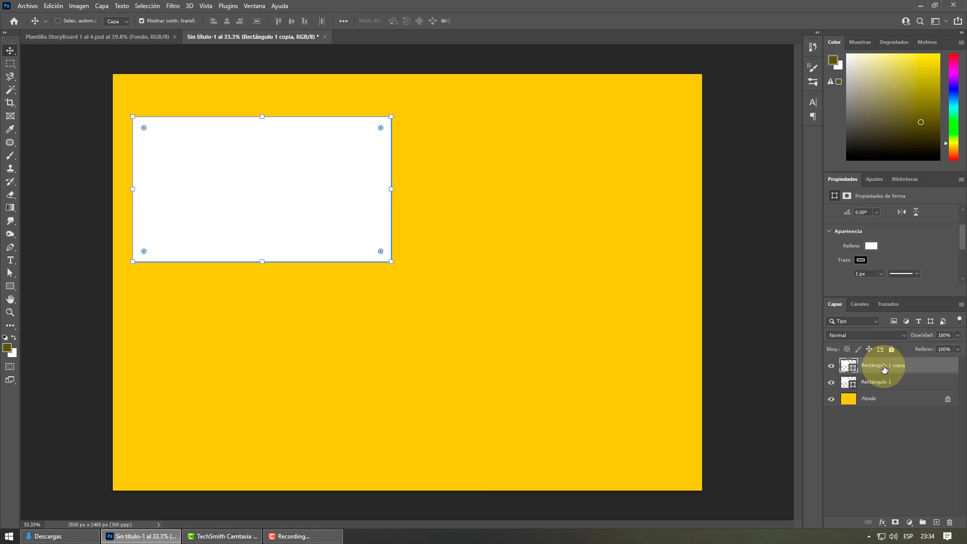
{"action": "left_click_drag", "start_coordinate": [287, 207], "coordinate": [561, 209]}
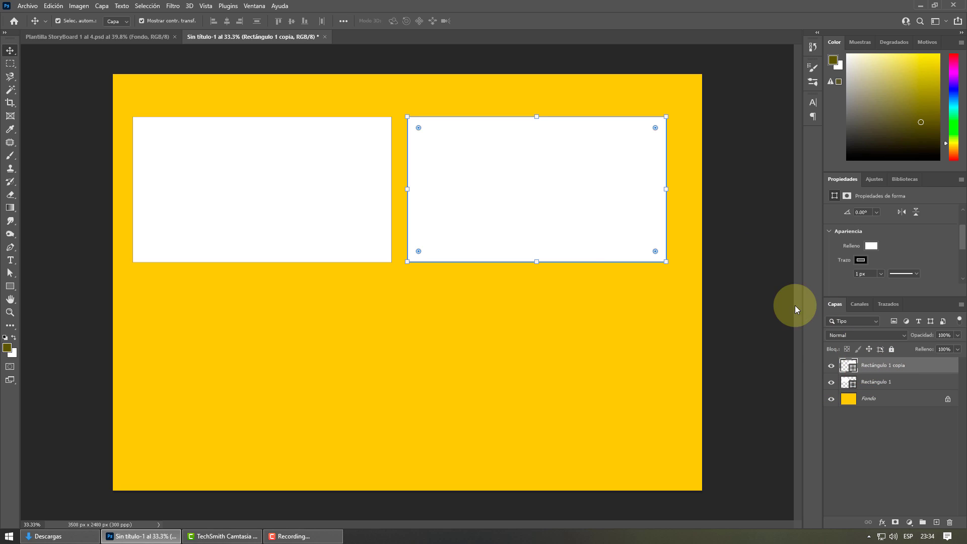
- Duplicate both white rectangles together and place the copies directly below as a second row
{"action": "left_click", "coordinate": [879, 385], "text": "shift"}
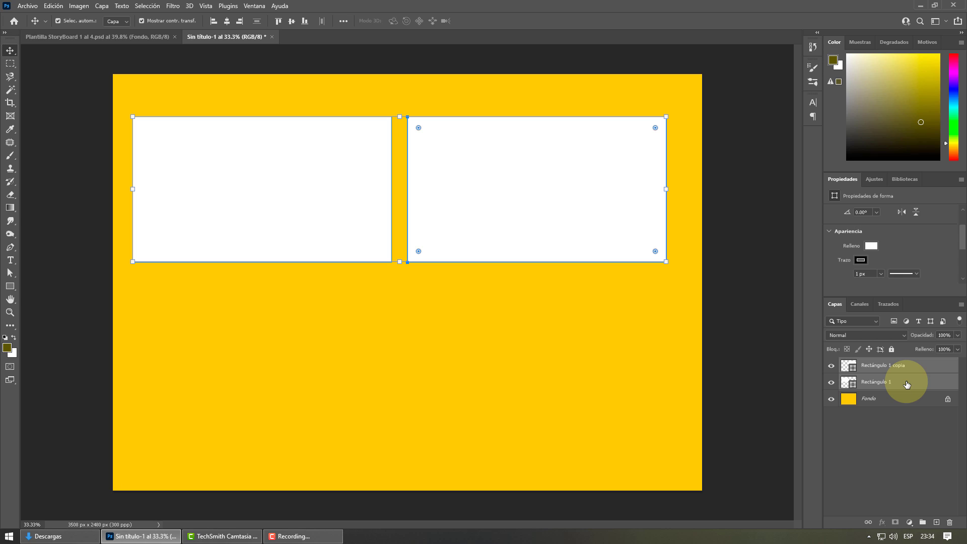
{"action": "key", "text": "ctrl+j"}
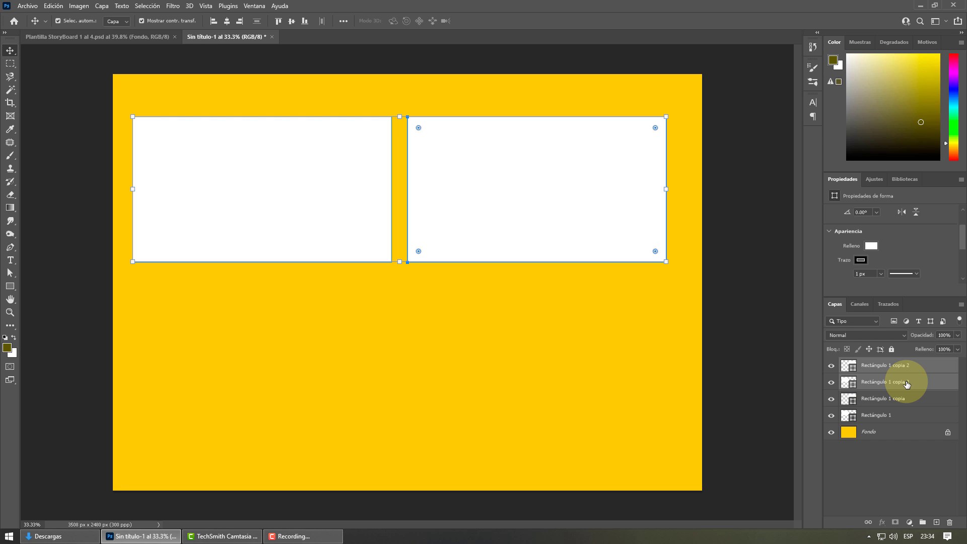
{"action": "left_click_drag", "start_coordinate": [562, 209], "coordinate": [565, 399]}
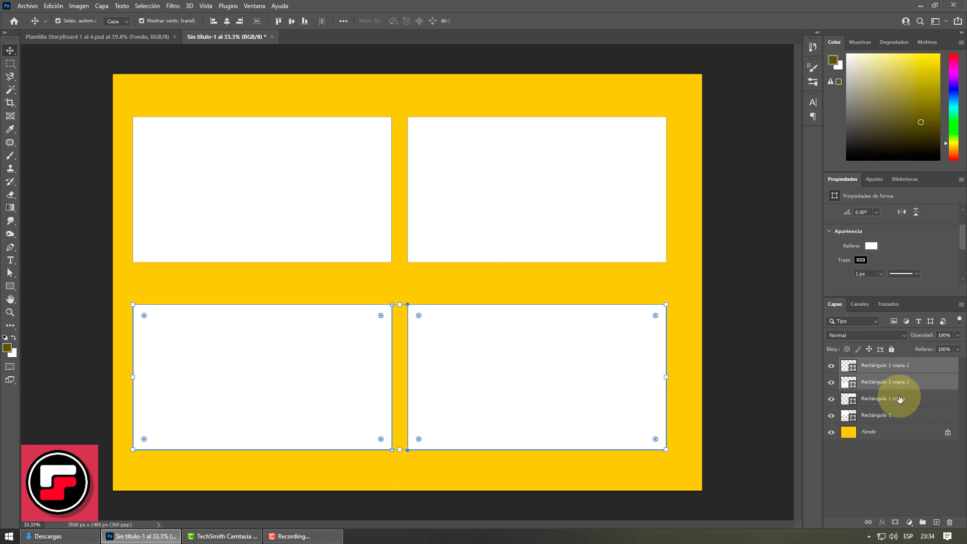
- Move all four rectangles together about 24 px to the right to centre them better on the page
{"action": "left_click", "coordinate": [901, 366]}
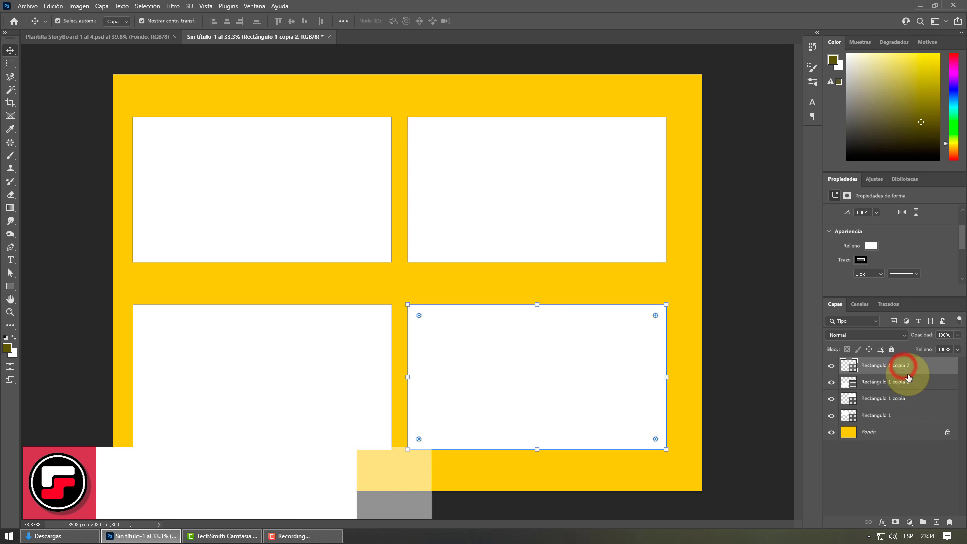
{"action": "left_click", "coordinate": [907, 415], "text": "shift"}
{"action": "left_click_drag", "start_coordinate": [582, 234], "coordinate": [588, 234]}
{"action": "key", "text": "Left"}
{"action": "key", "text": "Left"}
{"action": "key", "text": "Left"}
{"action": "key", "text": "Left"}
{"action": "key", "text": "Left"}
{"action": "key", "text": "Left"}
{"action": "key", "text": "Left"}
{"action": "key", "text": "Left"}
{"action": "key", "text": "Left"}
{"action": "key", "text": "Left"}
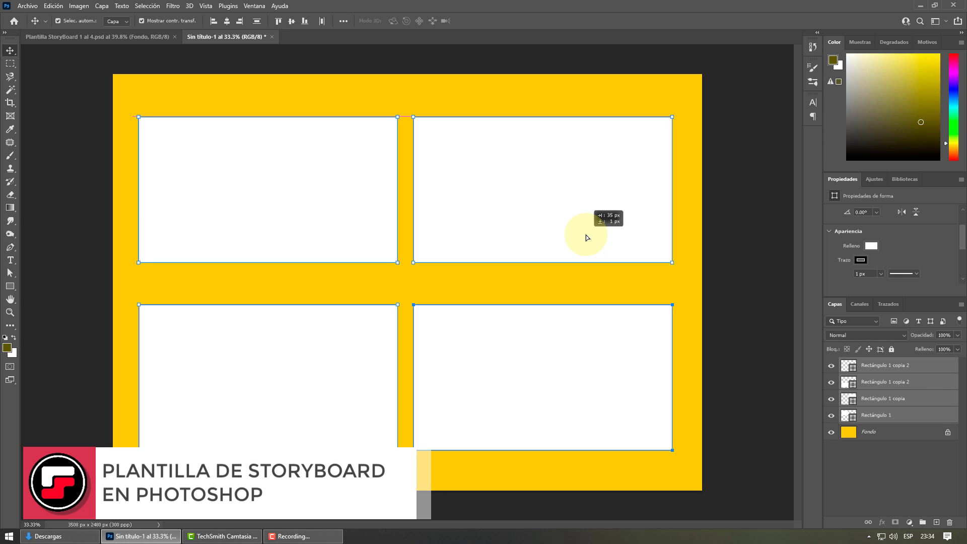
{"action": "key", "text": "Left"}
{"action": "key", "text": "Left"}
{"action": "key", "text": "Left"}
{"action": "key", "text": "Left"}
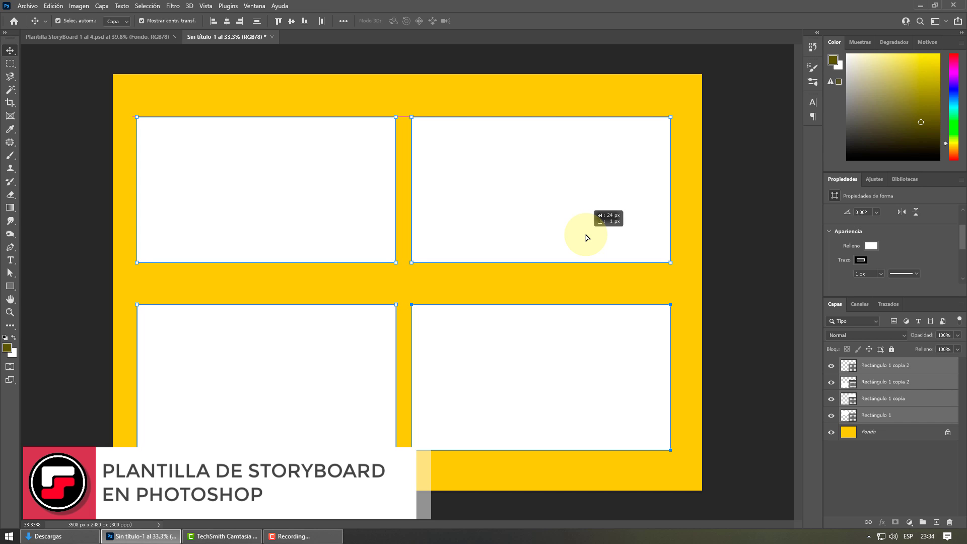
{"action": "left_click", "coordinate": [216, 90]}
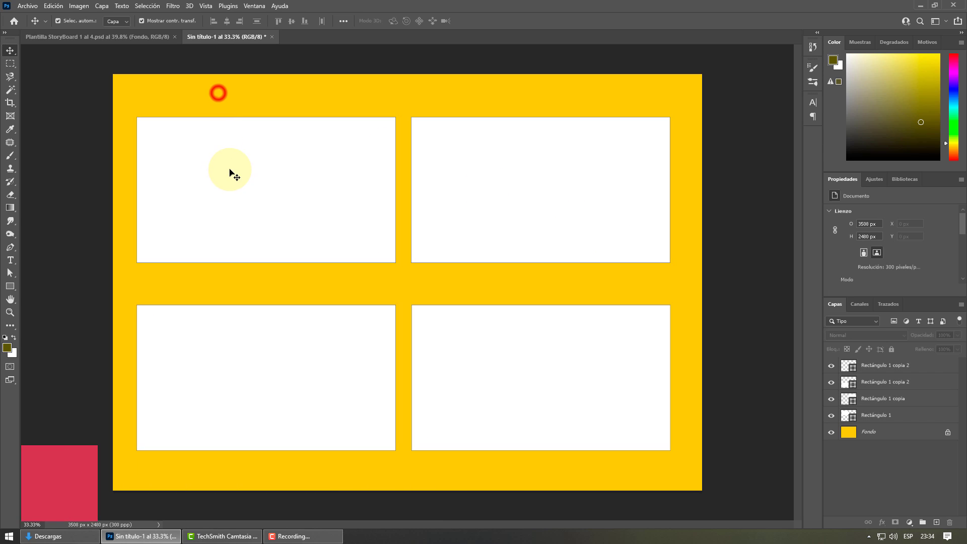
- Move the two upper rectangles together slightly down, closer to the lower row
{"action": "left_click", "coordinate": [229, 168]}
{"action": "left_click", "coordinate": [512, 196], "text": "shift"}
{"action": "left_click", "coordinate": [520, 191]}
{"action": "left_click_drag", "start_coordinate": [520, 191], "coordinate": [521, 198]}
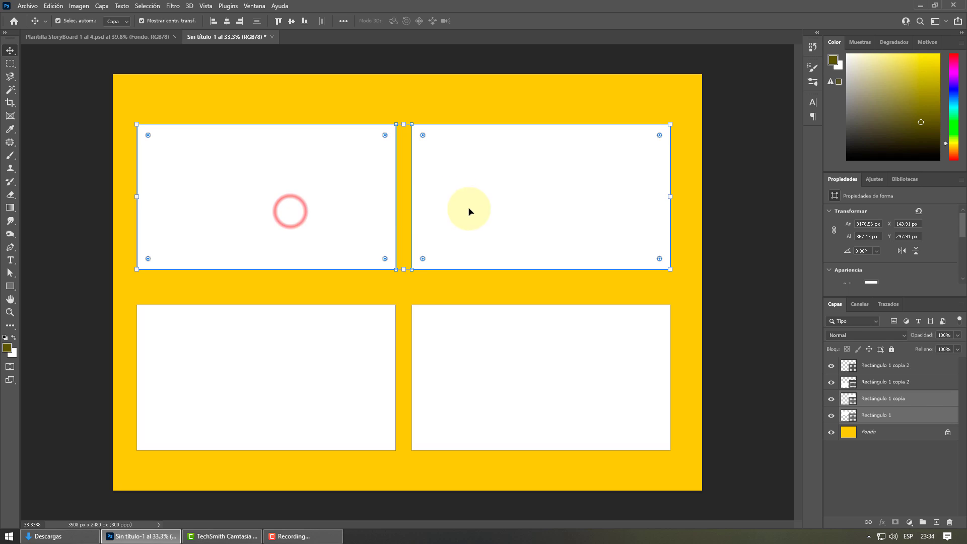
- Move all four white rectangles together about 22 px to the right to centre them on the page
{"action": "left_click", "coordinate": [263, 216]}
{"action": "left_click", "coordinate": [482, 356]}
{"action": "left_click", "coordinate": [321, 231]}
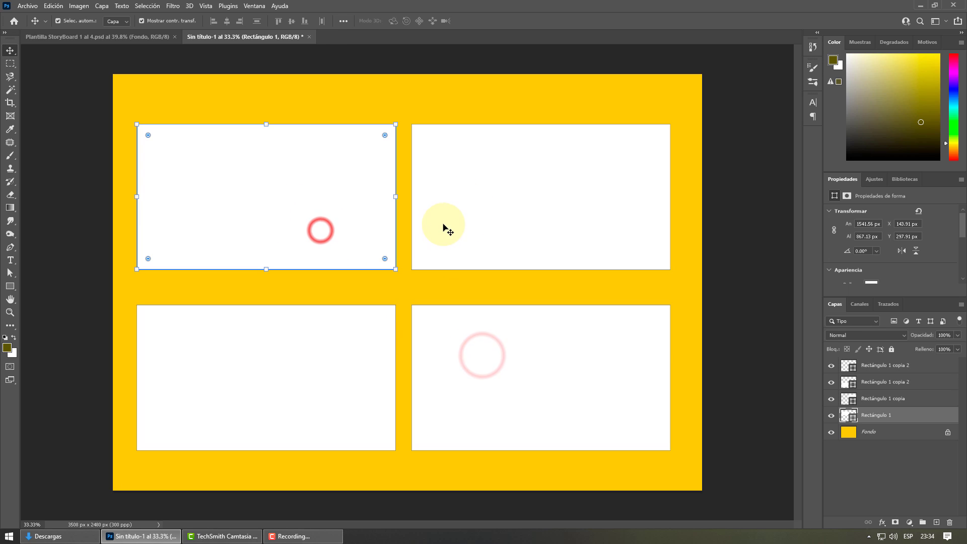
{"action": "left_click", "coordinate": [488, 216], "text": "shift"}
{"action": "left_click", "coordinate": [338, 334], "text": "shift"}
{"action": "left_click", "coordinate": [462, 355], "text": "shift"}
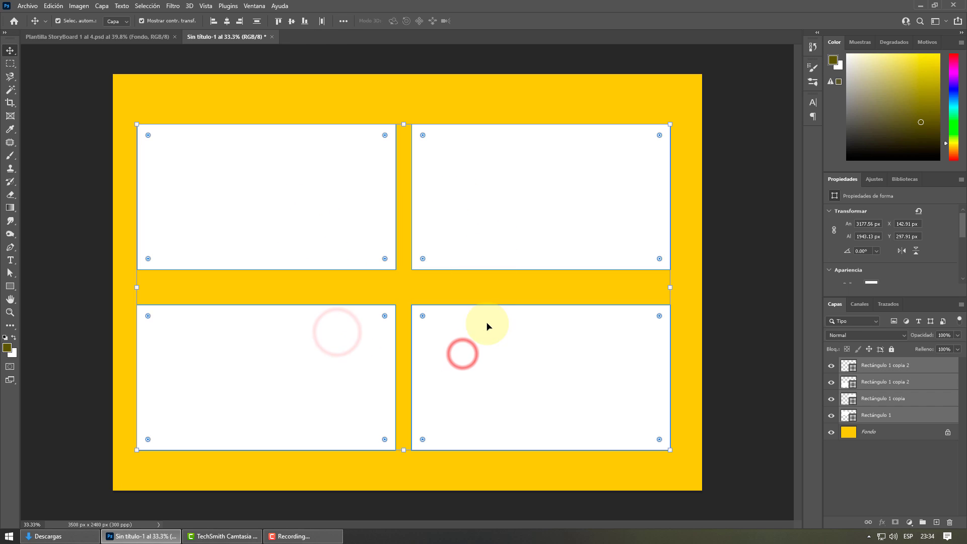
{"action": "left_click_drag", "start_coordinate": [484, 334], "coordinate": [483, 345]}
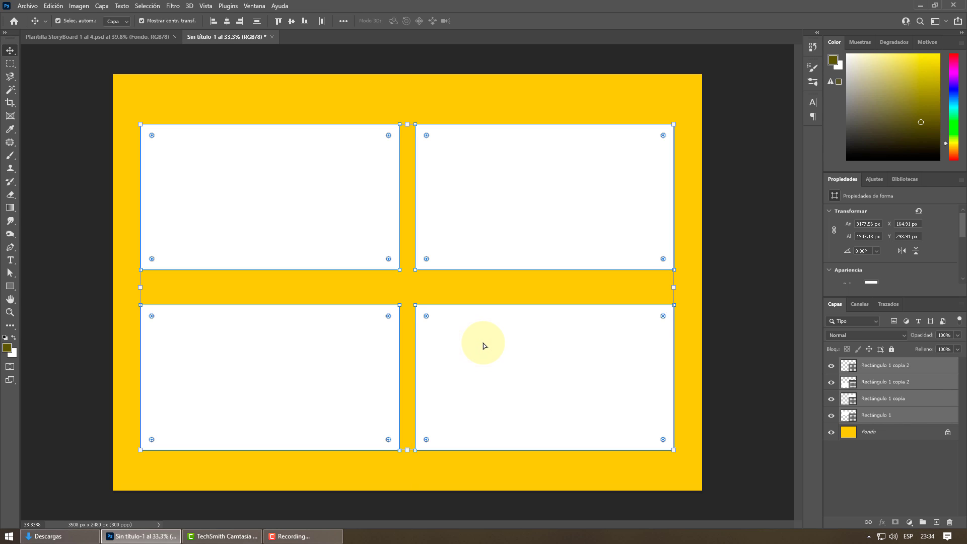
{"action": "left_click", "coordinate": [726, 219]}
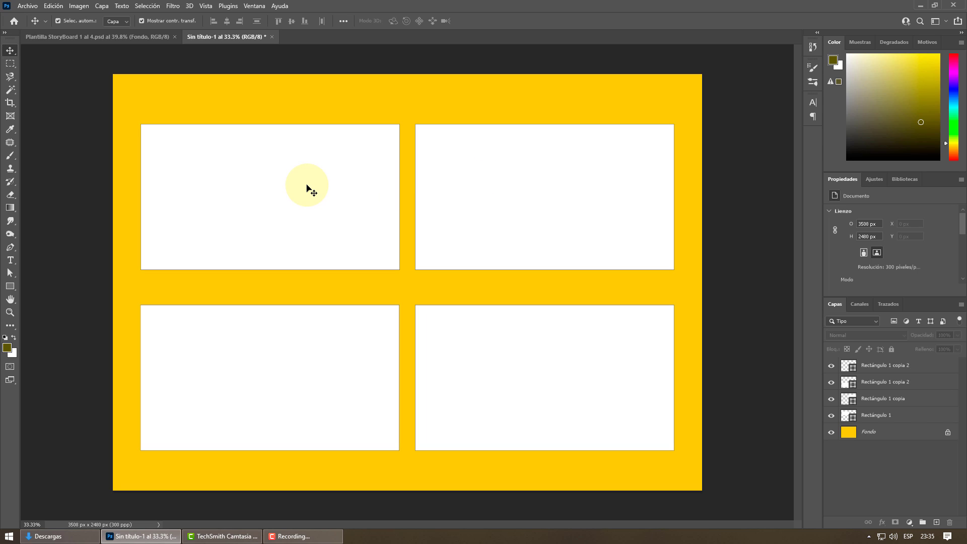
- Rename the upper-left rectangle's layer as Escena1 and the upper-right rectangle's layer as Escena2
{"action": "left_click", "coordinate": [357, 164]}
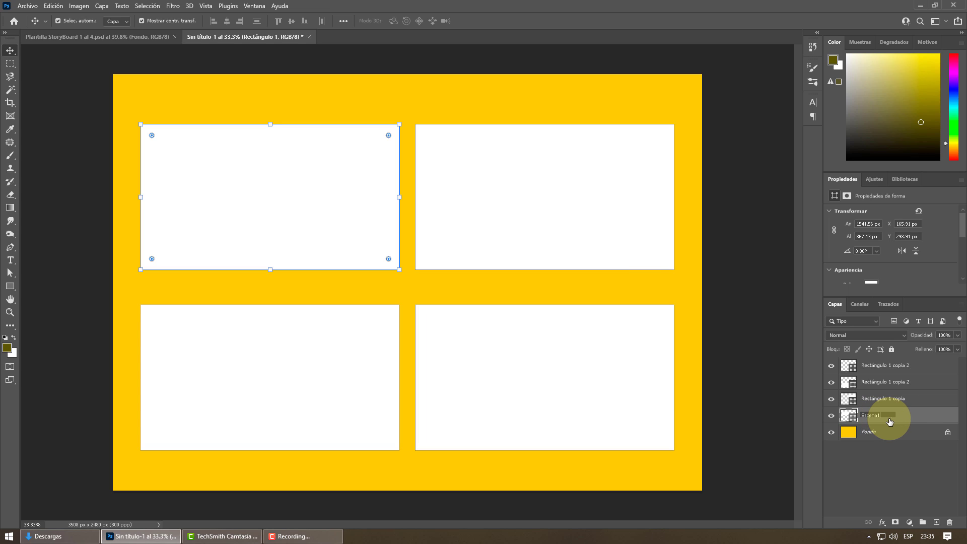
{"action": "key", "text": "Return"}
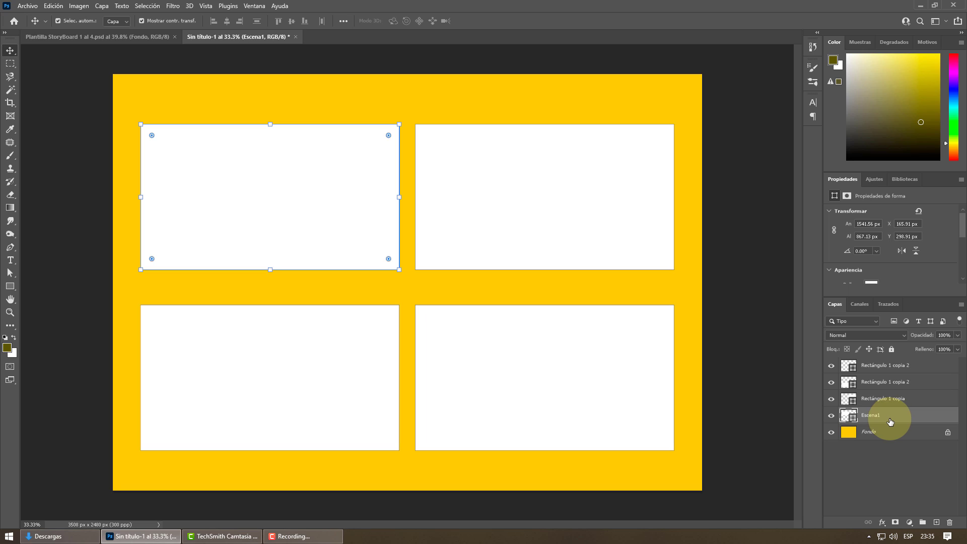
{"action": "left_click", "coordinate": [867, 398]}
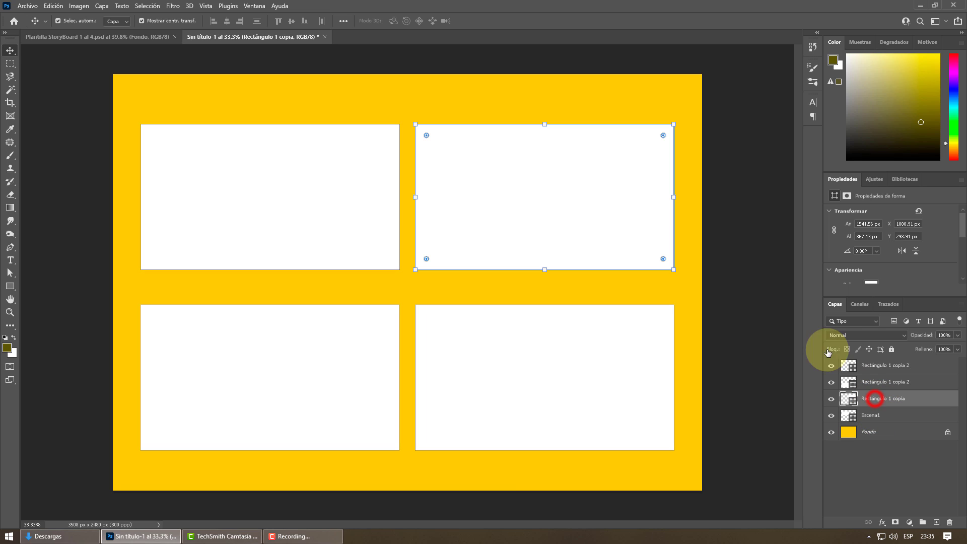
{"action": "double_click", "coordinate": [876, 398]}
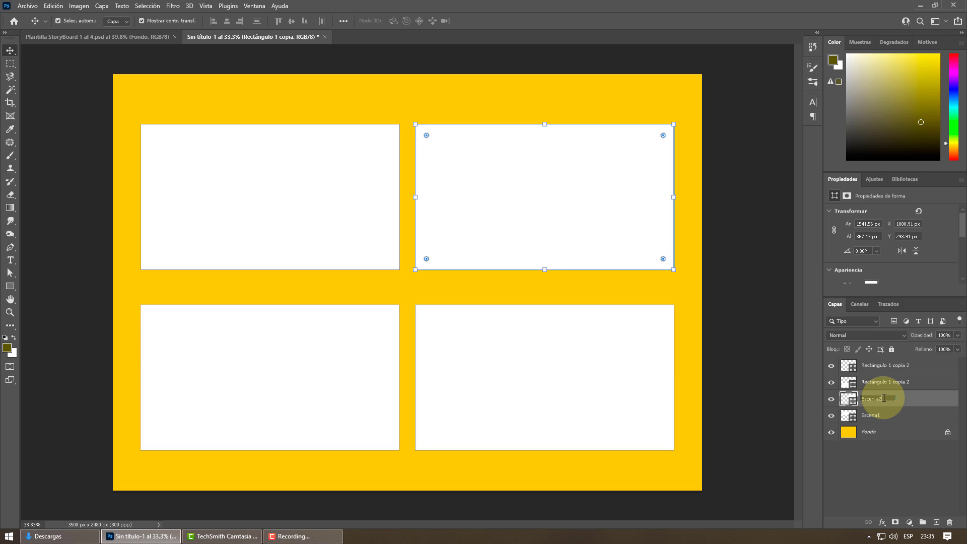
{"action": "type", "text": "Escen a2"}
{"action": "key", "text": "Return"}
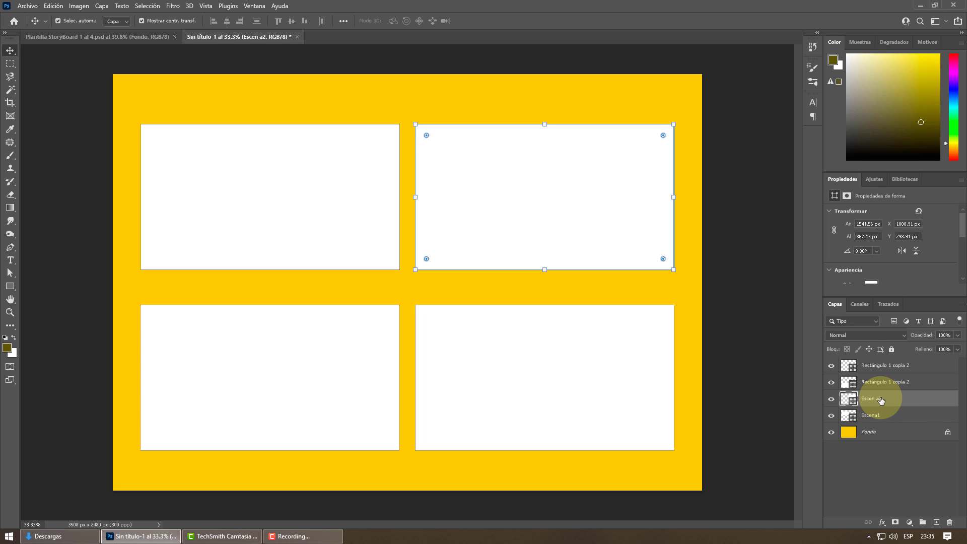
{"action": "double_click", "coordinate": [879, 399]}
{"action": "key", "text": "BackSpace"}
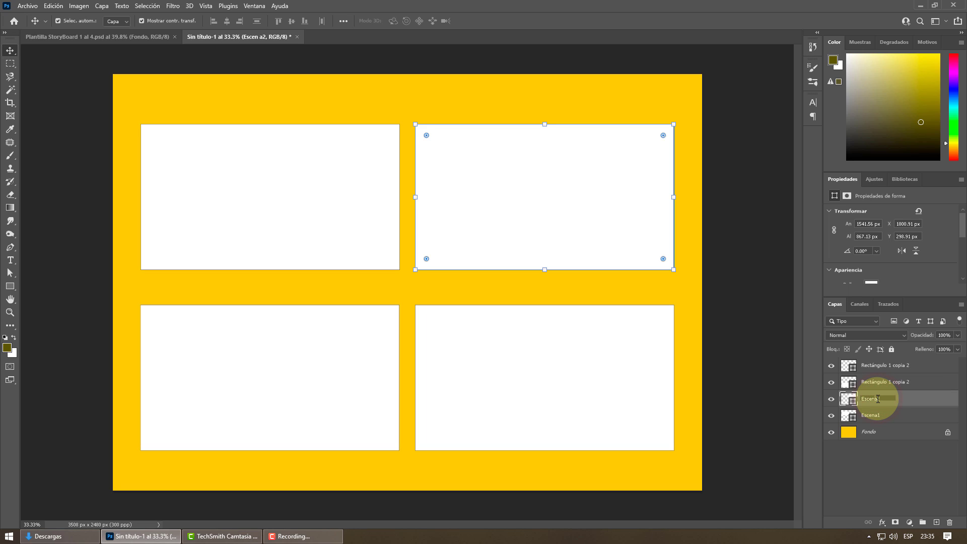
- Rename the lower-left rectangle's layer as Escena3 and the lower-right rectangle's layer as Escena4
{"action": "double_click", "coordinate": [876, 381]}
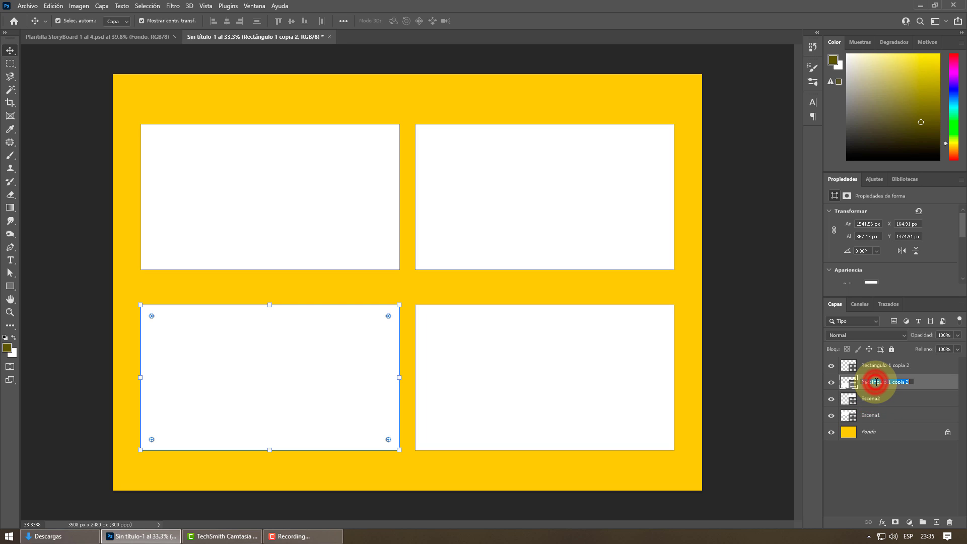
{"action": "type", "text": "Esce"}
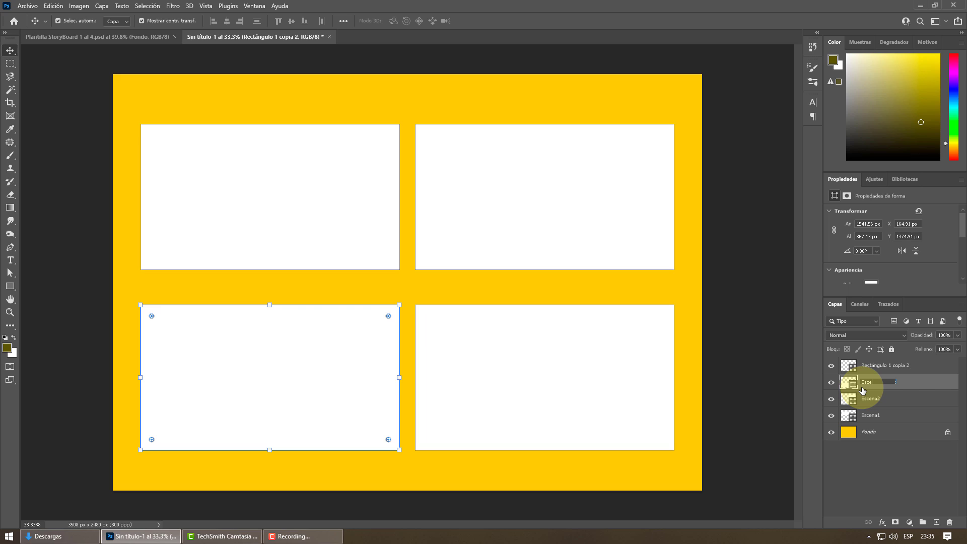
{"action": "type", "text": "na3"}
{"action": "key", "text": "Return"}
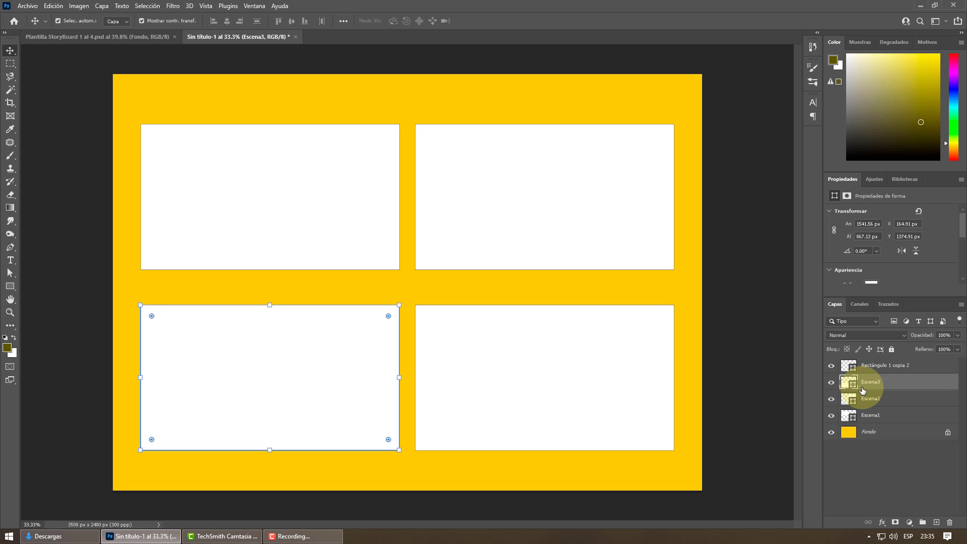
{"action": "left_click", "coordinate": [878, 367]}
{"action": "double_click", "coordinate": [878, 366]}
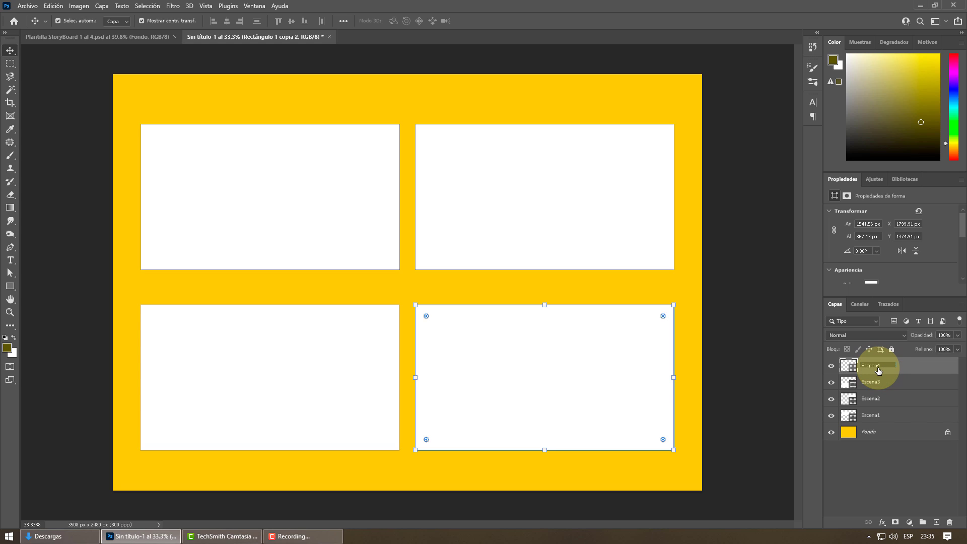
{"action": "key", "text": "Return"}
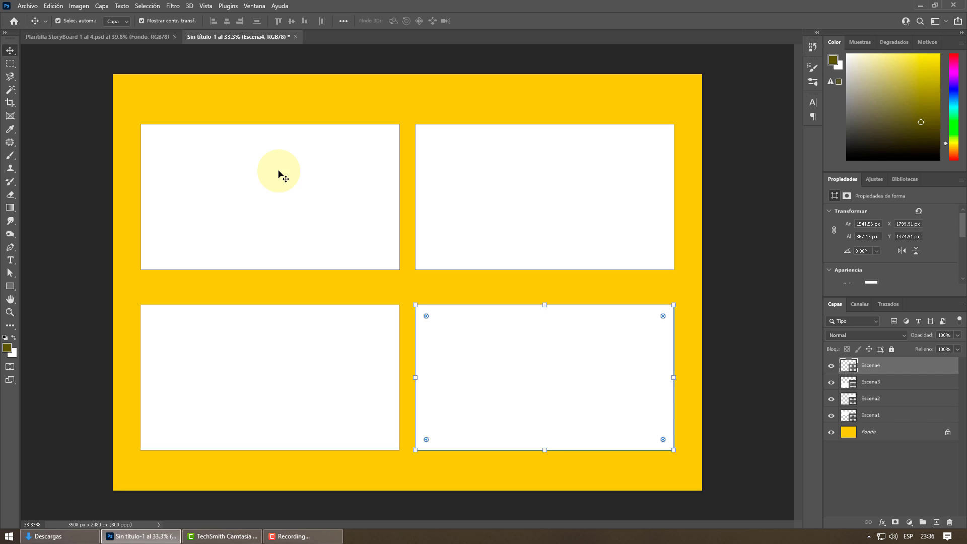
- In the Plantilla StoryBoard 1 al 4.psd document, brush four diagonal test strokes across the upper edge of frame 04 on layer Capa 7
{"action": "left_click", "coordinate": [109, 37]}
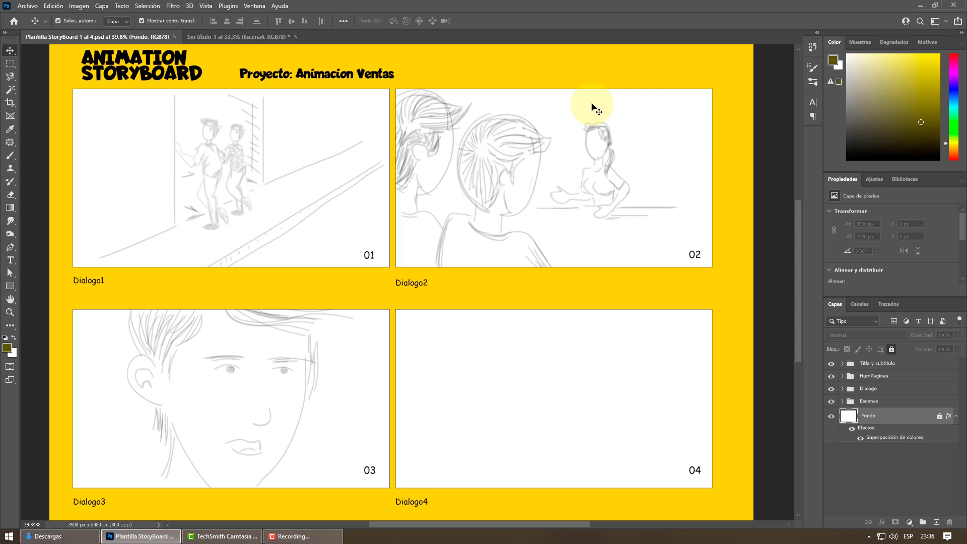
{"action": "left_click", "coordinate": [9, 156]}
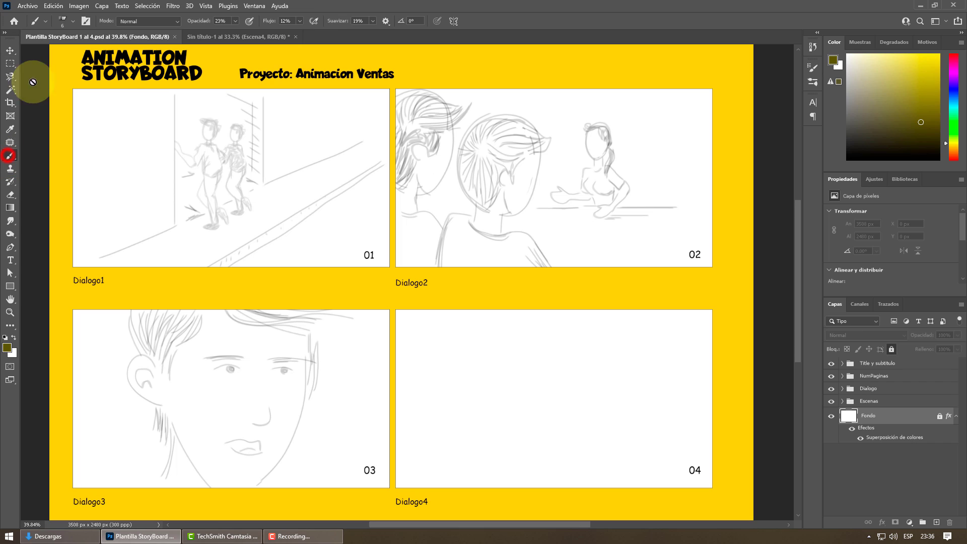
{"action": "left_click", "coordinate": [842, 401]}
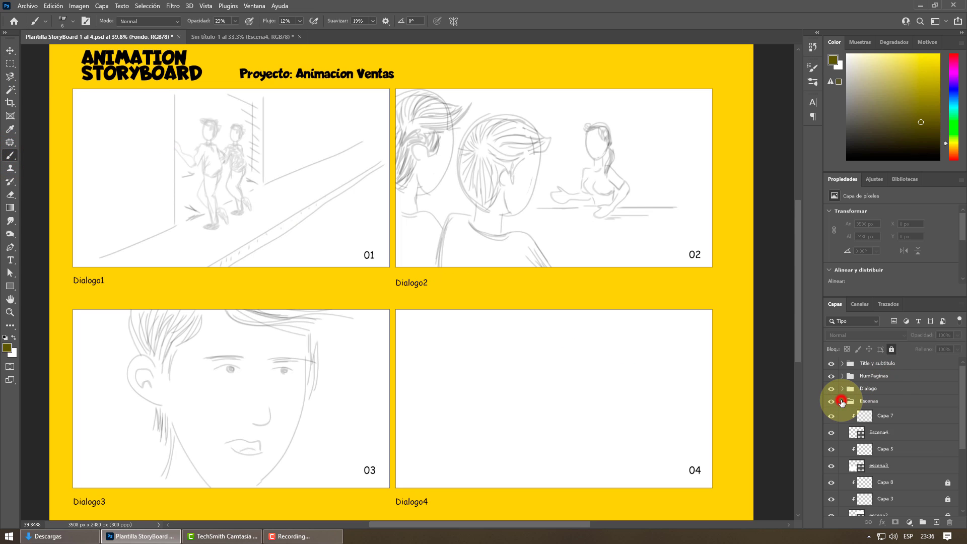
{"action": "left_click", "coordinate": [884, 415]}
{"action": "left_click_drag", "start_coordinate": [523, 339], "coordinate": [551, 309]}
{"action": "mouse_move", "coordinate": [538, 365]}
{"action": "left_mouse_down"}
{"action": "mouse_move", "coordinate": [611, 282]}
{"action": "mouse_move", "coordinate": [602, 309]}
{"action": "left_mouse_up"}
{"action": "left_click_drag", "start_coordinate": [582, 351], "coordinate": [612, 310]}
{"action": "left_click_drag", "start_coordinate": [600, 331], "coordinate": [634, 284]}
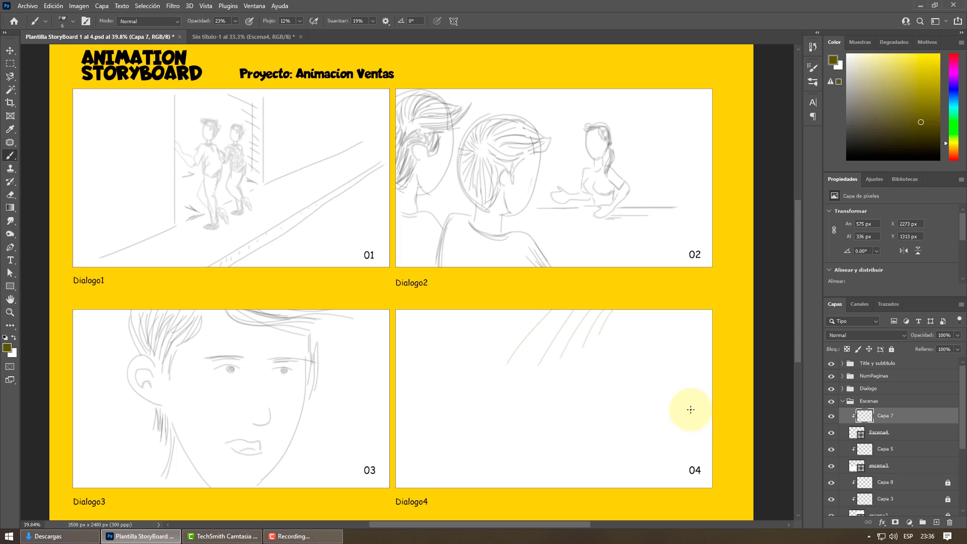
- In the Sin título-1 document, add a layer named boceto directly above Escena1 and clip it to Escena1
{"action": "left_click", "coordinate": [247, 37]}
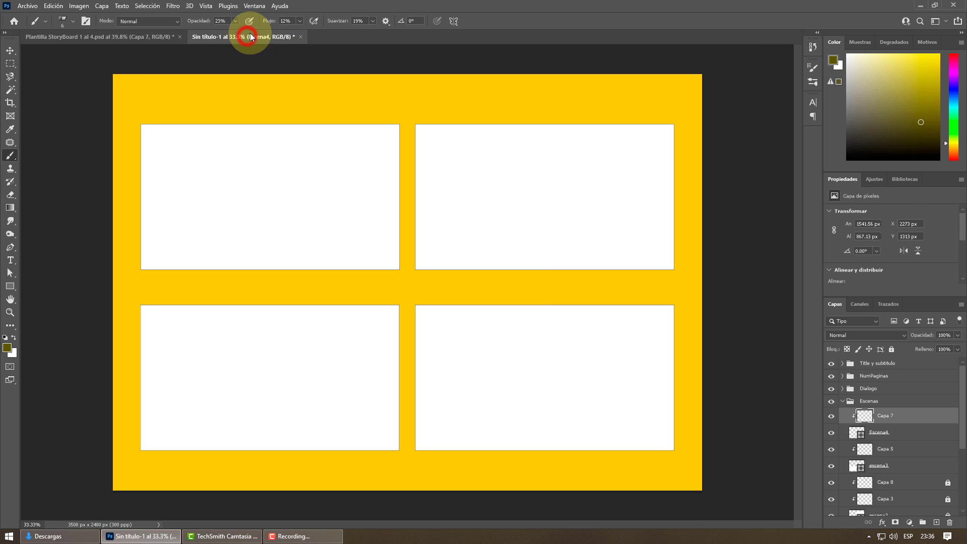
{"action": "left_click", "coordinate": [10, 51]}
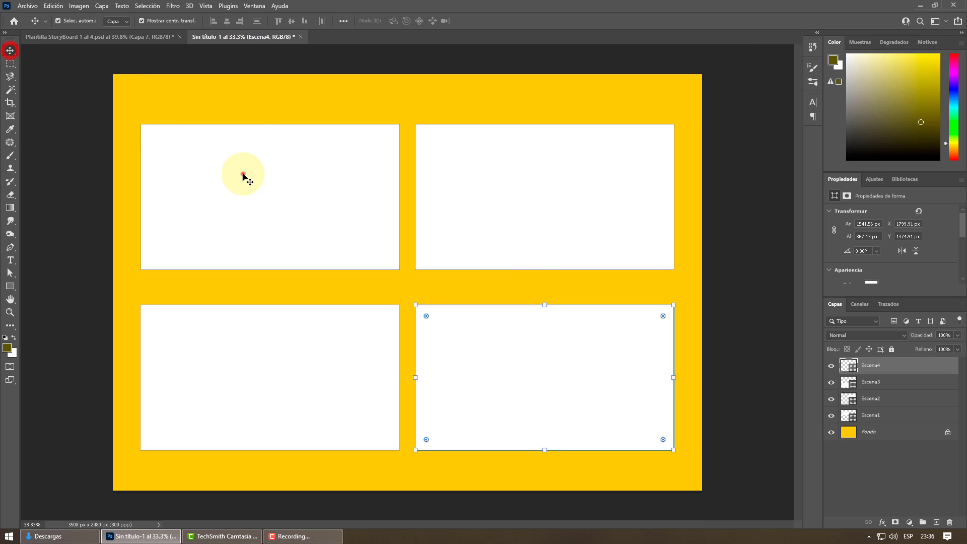
{"action": "left_click", "coordinate": [242, 173]}
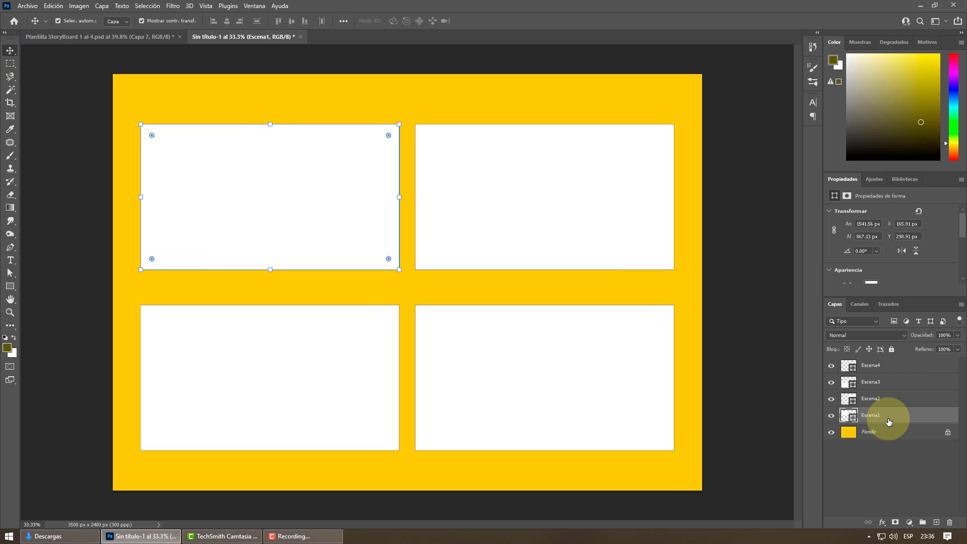
{"action": "left_click", "coordinate": [937, 522]}
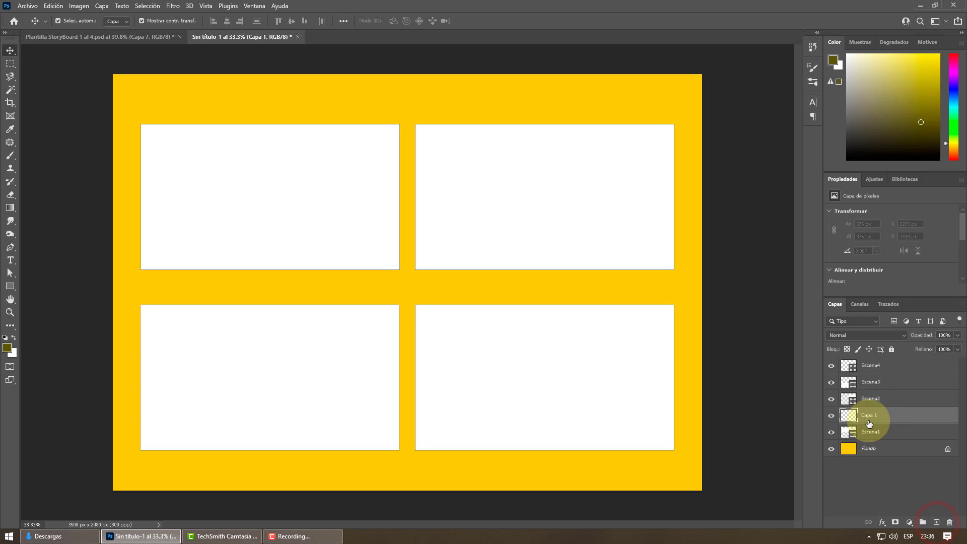
{"action": "double_click", "coordinate": [870, 416]}
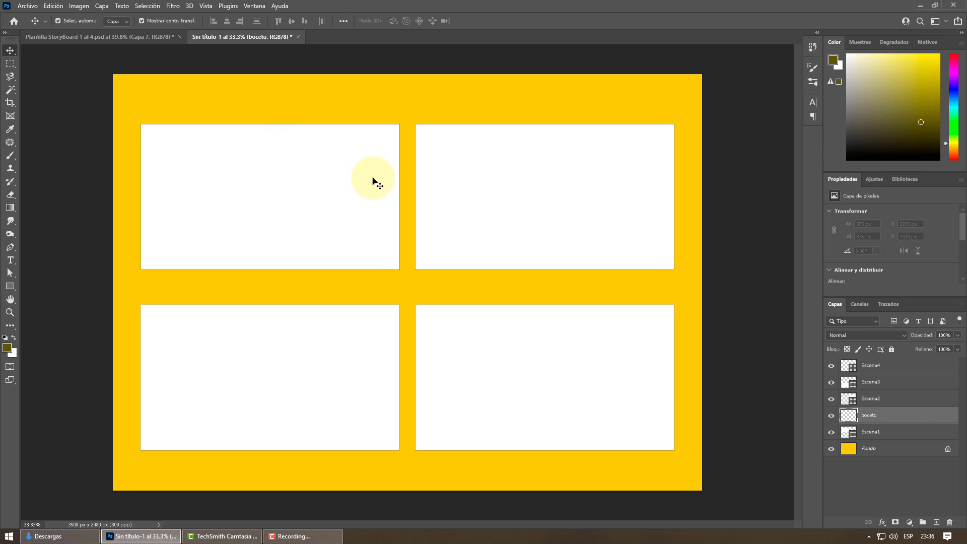
{"action": "right_click", "coordinate": [876, 416]}
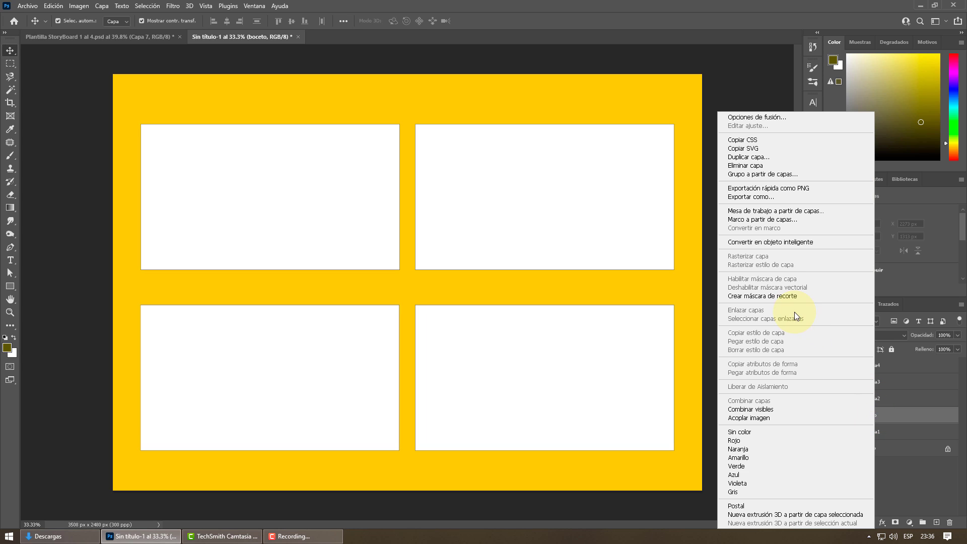
{"action": "left_click", "coordinate": [789, 296]}
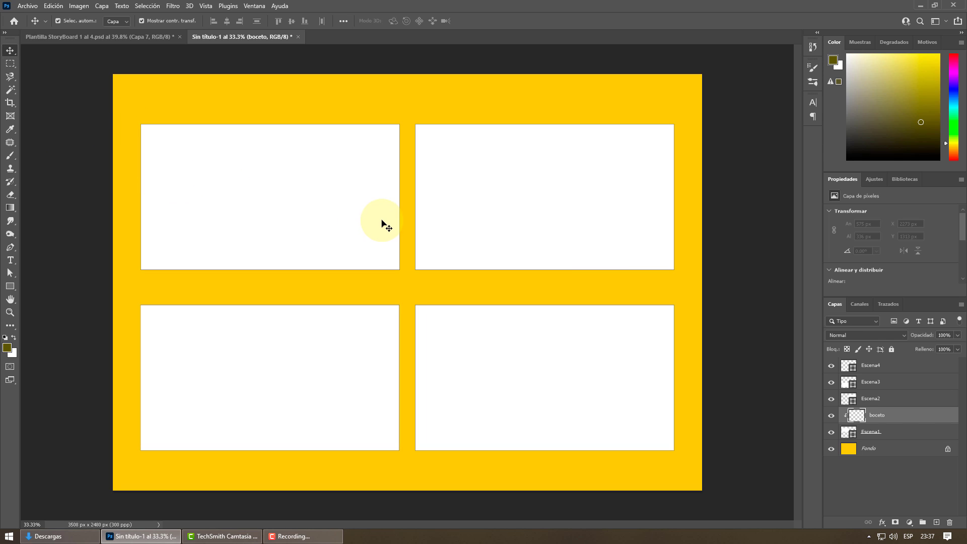
- Activate the Brush tool and review the brush presets, keeping Dureza baja, ángulo redondeado
{"action": "left_click", "coordinate": [12, 155]}
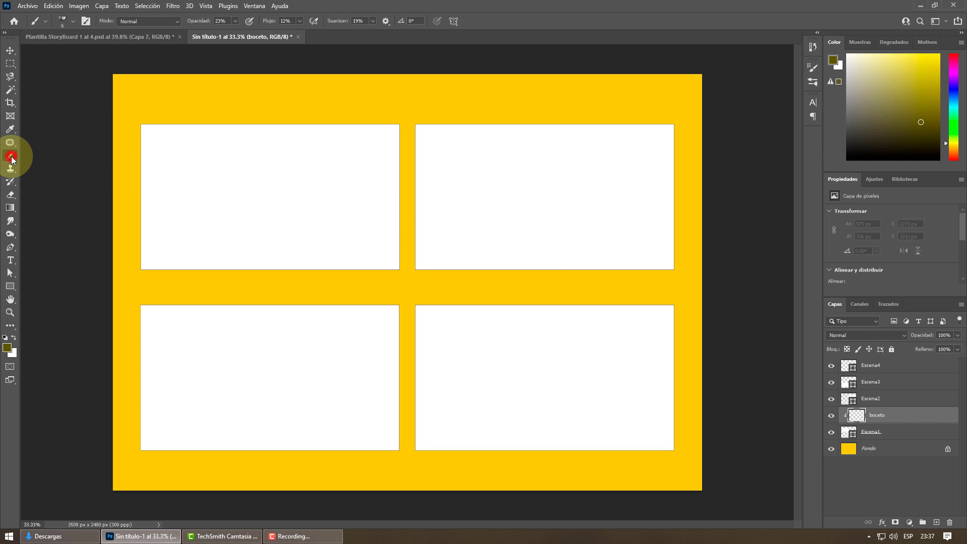
{"action": "left_click", "coordinate": [74, 20]}
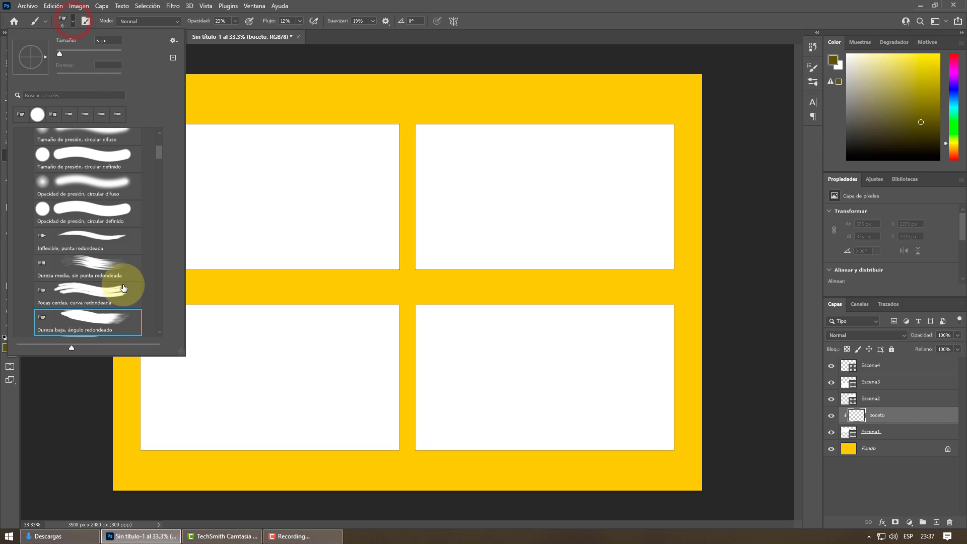
{"action": "left_click_drag", "start_coordinate": [156, 153], "coordinate": [159, 148]}
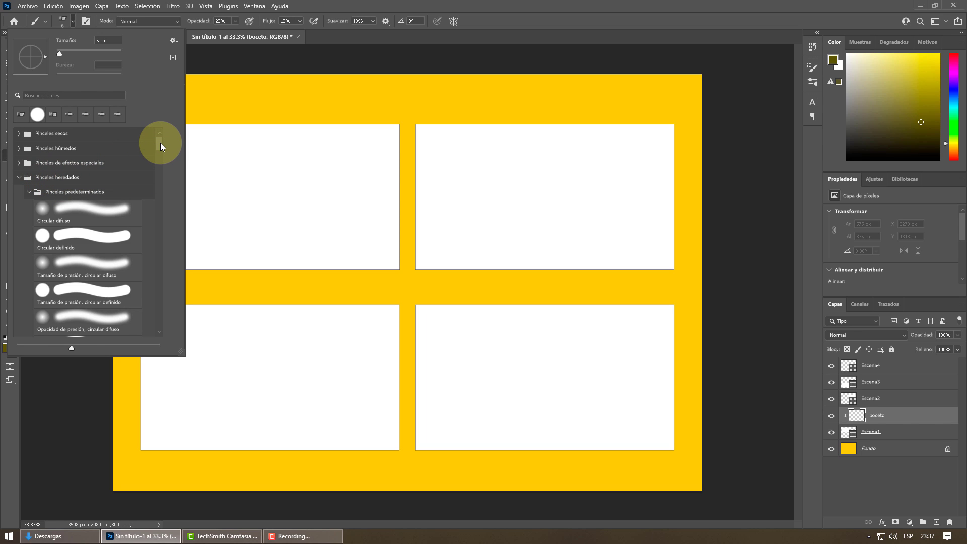
{"action": "left_click_drag", "start_coordinate": [160, 143], "coordinate": [156, 159]}
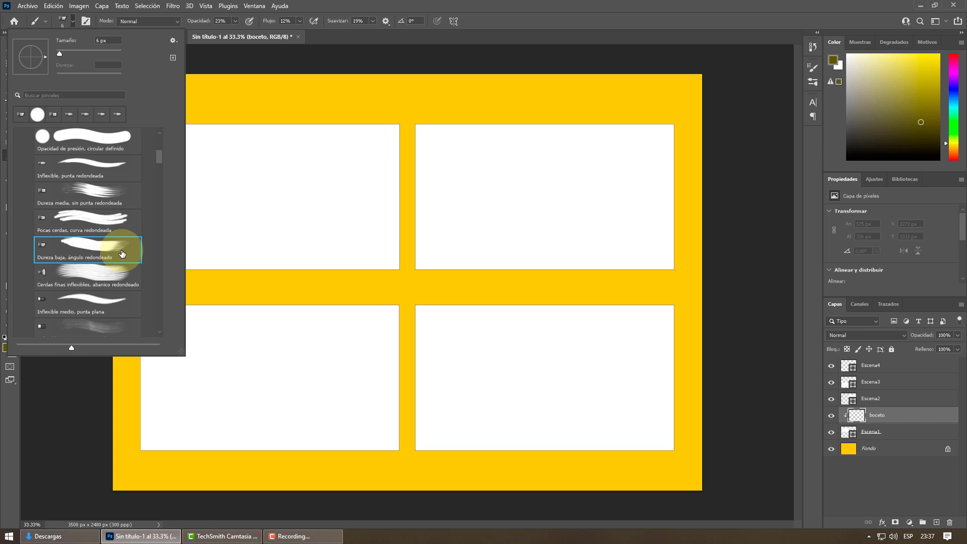
{"action": "left_click", "coordinate": [327, 5]}
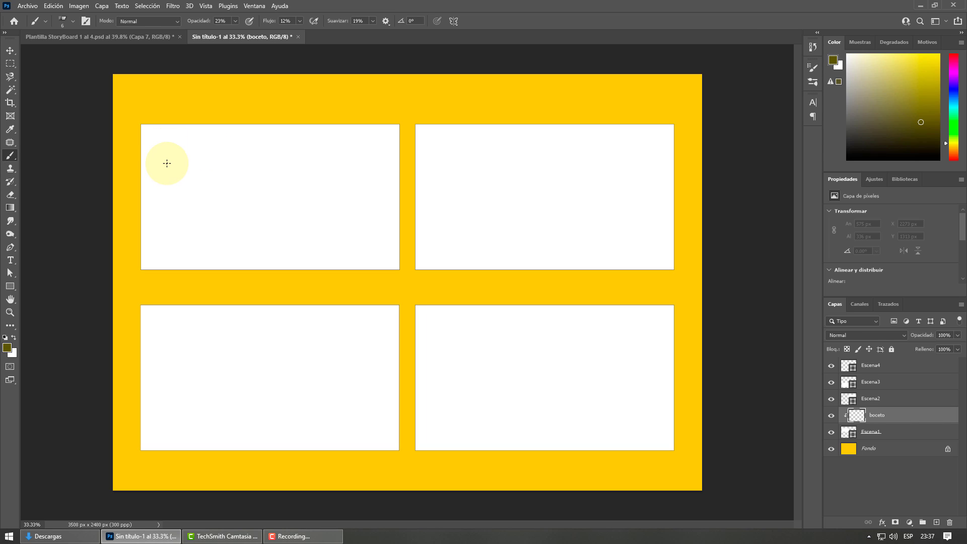
- Examine the upper-left frame up close and check the brush's size setting
{"action": "scroll", "coordinate": [156, 146], "scroll_direction": "up", "scroll_amount": 2}
{"action": "scroll", "coordinate": [116, 108], "scroll_direction": "up", "scroll_amount": 6}
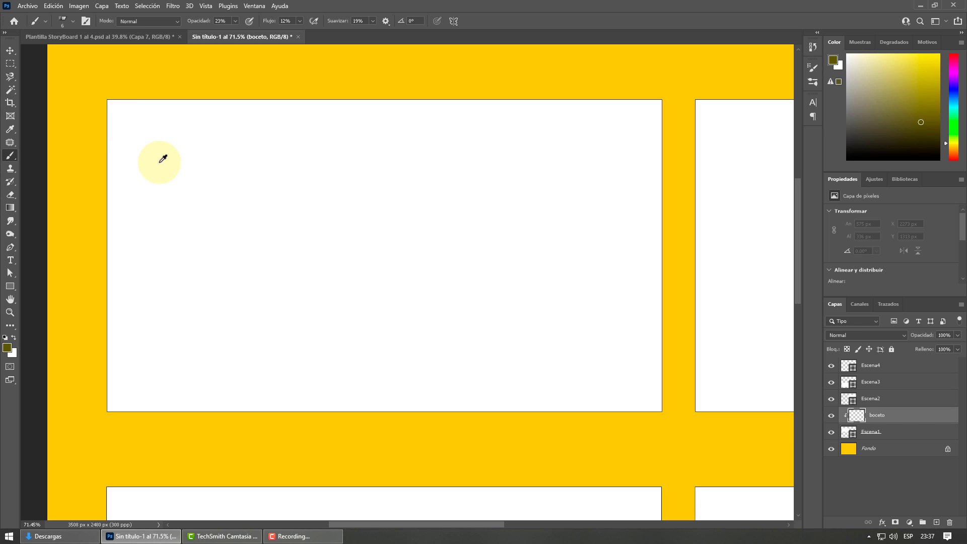
{"action": "scroll", "coordinate": [161, 156], "scroll_direction": "up", "scroll_amount": 1}
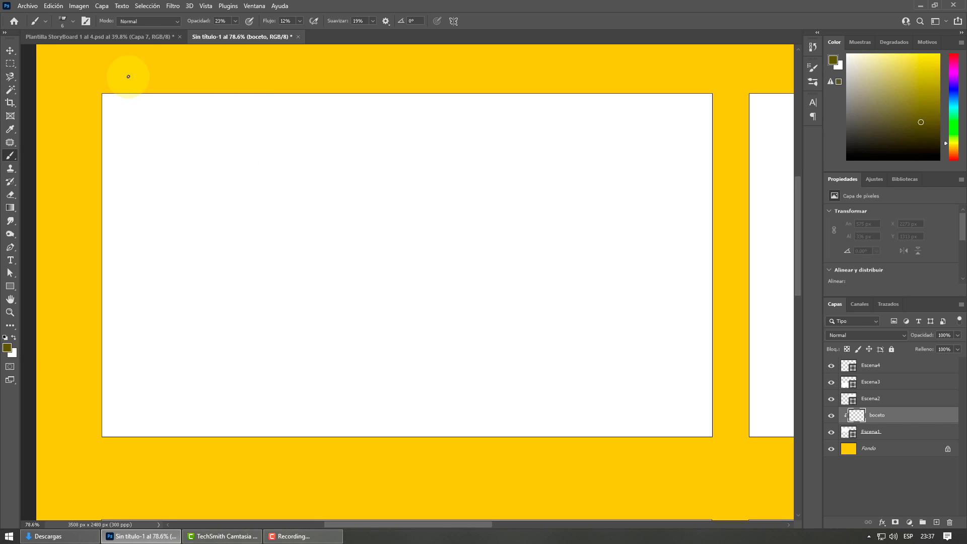
{"action": "left_click", "coordinate": [73, 22]}
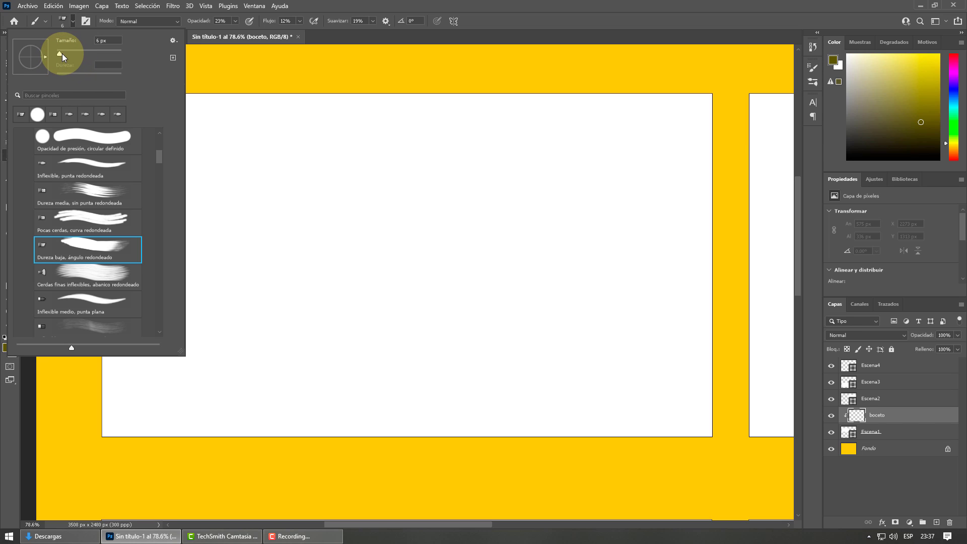
{"action": "left_click", "coordinate": [325, 4]}
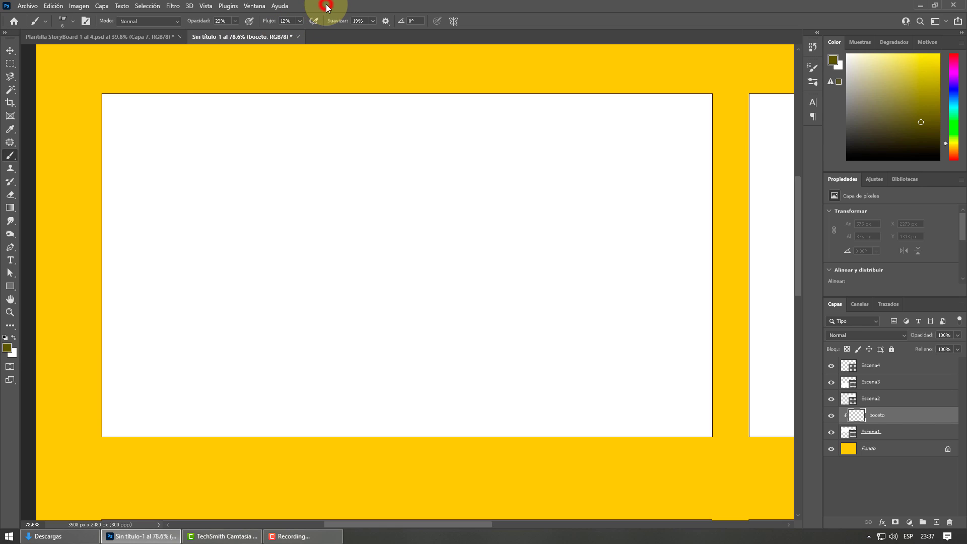
- Set the foreground colour to black for sketching on the boceto layer
{"action": "left_click_drag", "start_coordinate": [909, 125], "coordinate": [846, 160]}
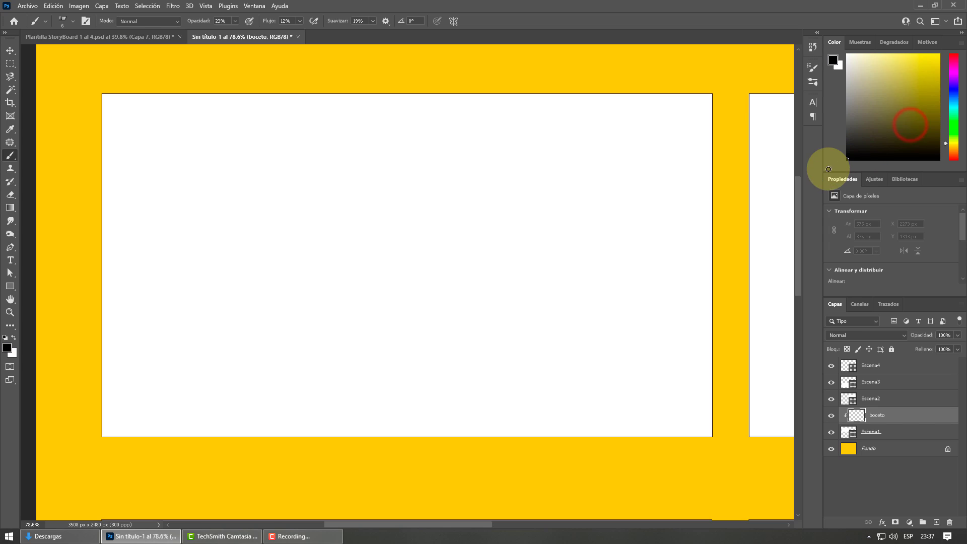
{"action": "mouse_move", "coordinate": [305, 185]}
{"action": "left_mouse_down"}
{"action": "mouse_move", "coordinate": [284, 214]}
{"action": "mouse_move", "coordinate": [296, 229]}
{"action": "left_mouse_up"}
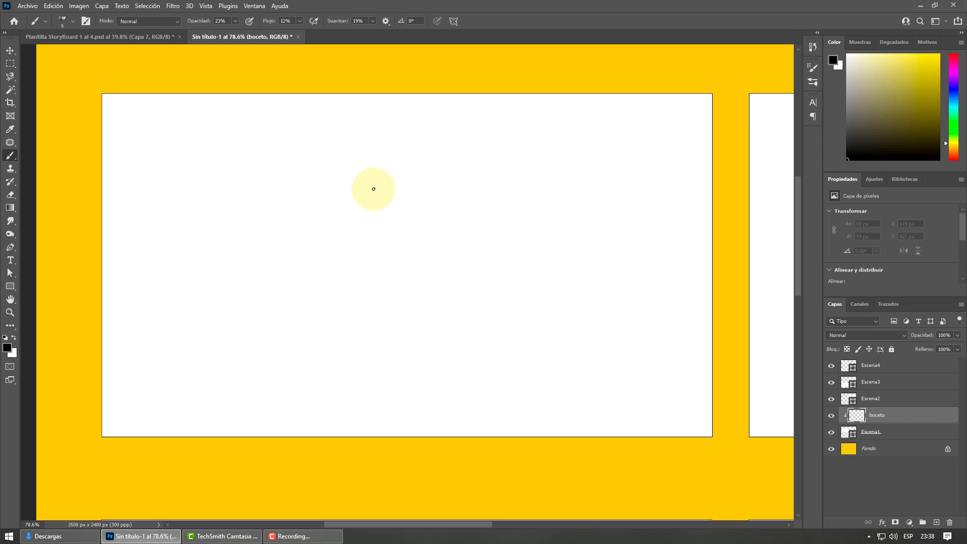
{"action": "left_click", "coordinate": [298, 22]}
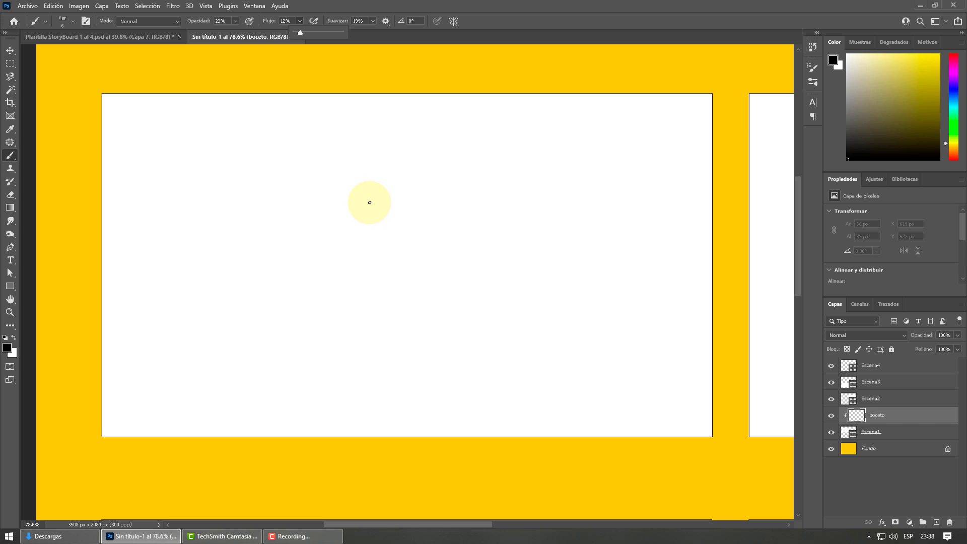
{"action": "mouse_move", "coordinate": [361, 233]}
{"action": "left_mouse_down"}
{"action": "mouse_move", "coordinate": [378, 242]}
{"action": "mouse_move", "coordinate": [396, 212]}
{"action": "left_mouse_up"}
{"action": "mouse_move", "coordinate": [374, 264]}
{"action": "left_mouse_down"}
{"action": "mouse_move", "coordinate": [429, 217]}
{"action": "mouse_move", "coordinate": [395, 247]}
{"action": "mouse_move", "coordinate": [417, 230]}
{"action": "left_mouse_up"}
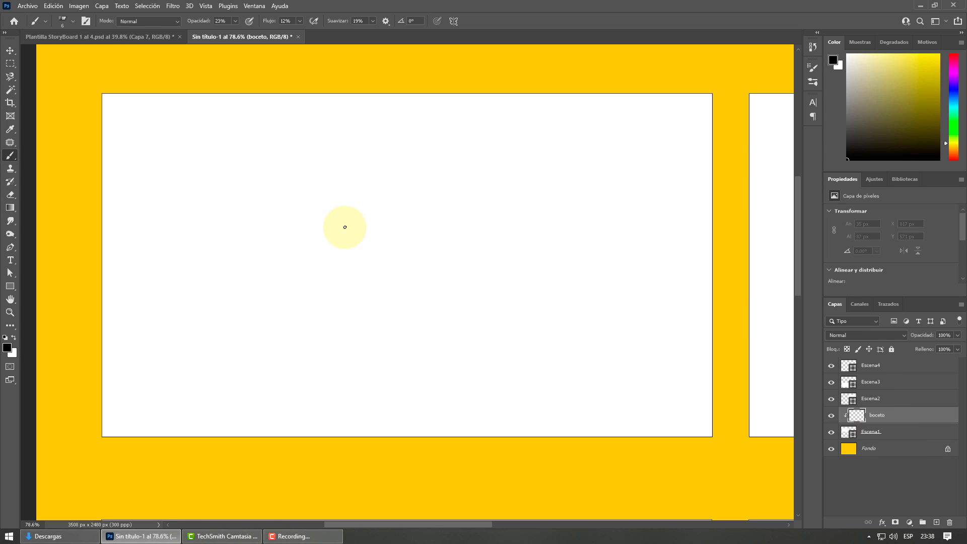
- On the boceto layer, brush a character's face contour, ear, front hairline and back hair outline in the upper-left frame
{"action": "mouse_move", "coordinate": [342, 183]}
{"action": "left_mouse_down"}
{"action": "mouse_move", "coordinate": [362, 282]}
{"action": "mouse_move", "coordinate": [493, 231]}
{"action": "left_mouse_up"}
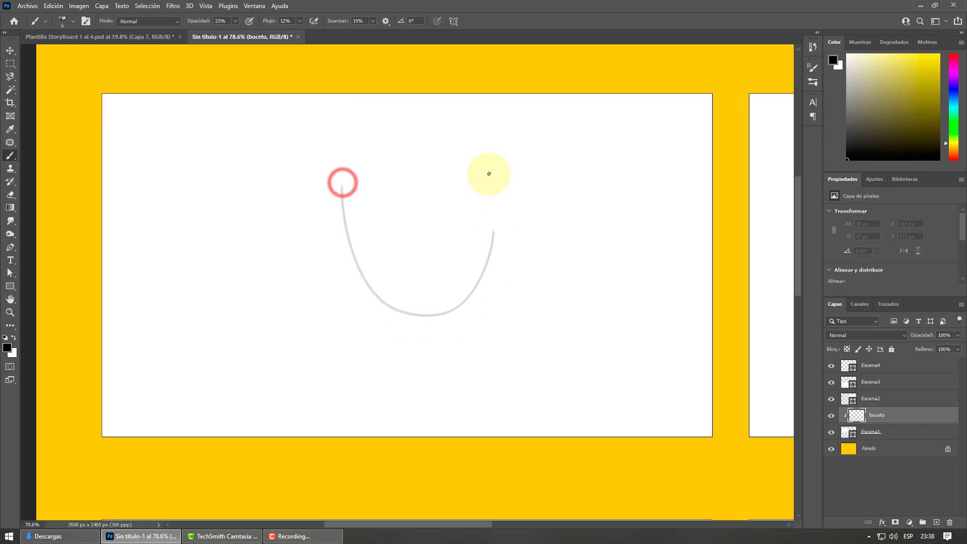
{"action": "left_click_drag", "start_coordinate": [488, 174], "coordinate": [479, 146]}
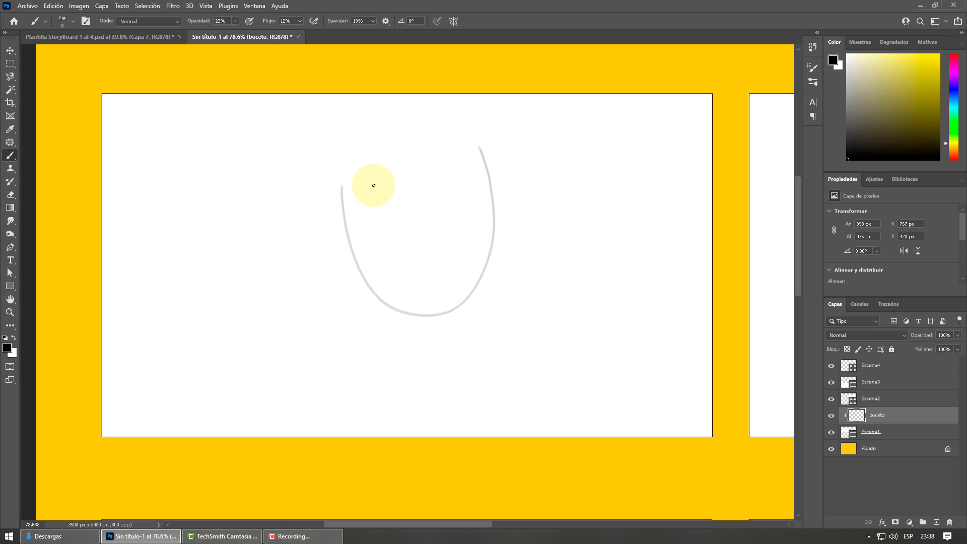
{"action": "mouse_move", "coordinate": [370, 183]}
{"action": "left_mouse_down"}
{"action": "mouse_move", "coordinate": [336, 182]}
{"action": "mouse_move", "coordinate": [366, 227]}
{"action": "left_mouse_up"}
{"action": "left_click_drag", "start_coordinate": [391, 180], "coordinate": [396, 216]}
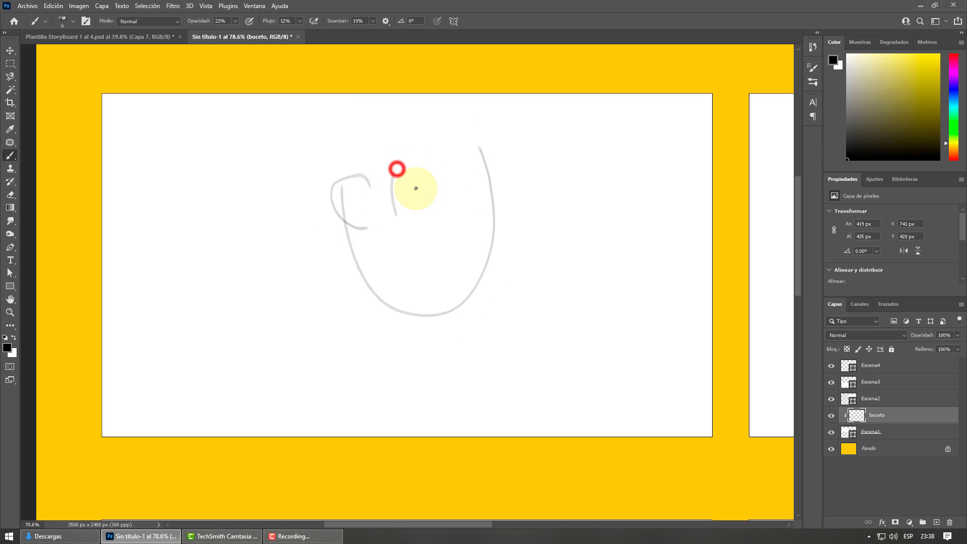
{"action": "mouse_move", "coordinate": [397, 141]}
{"action": "left_mouse_down"}
{"action": "mouse_move", "coordinate": [415, 160]}
{"action": "mouse_move", "coordinate": [554, 133]}
{"action": "left_mouse_up"}
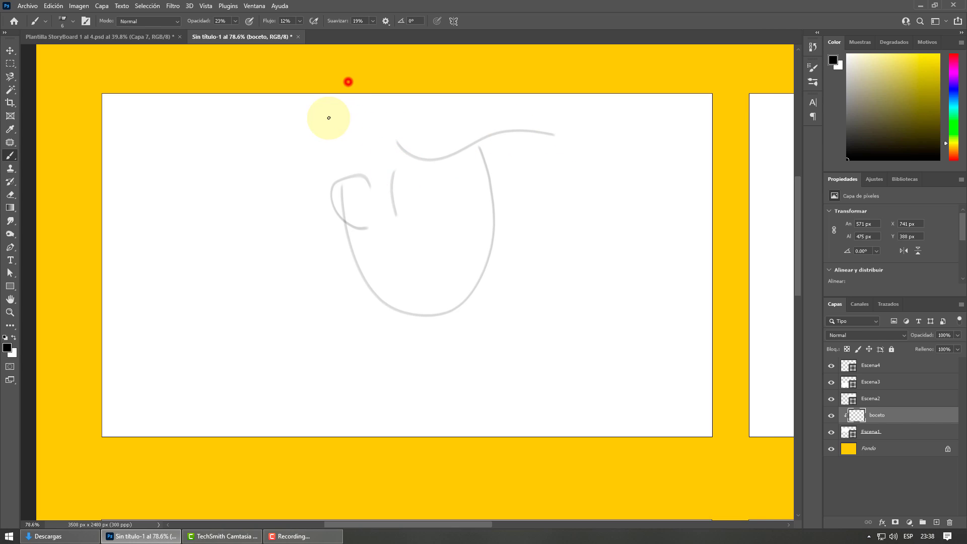
{"action": "mouse_move", "coordinate": [328, 118]}
{"action": "left_mouse_down"}
{"action": "mouse_move", "coordinate": [322, 154]}
{"action": "mouse_move", "coordinate": [330, 178]}
{"action": "left_mouse_up"}
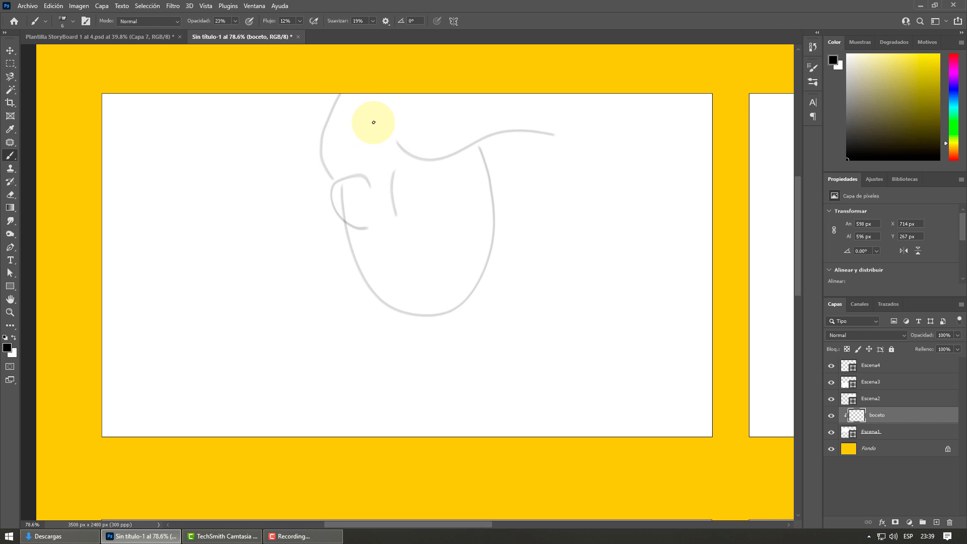
{"action": "left_click_drag", "start_coordinate": [372, 120], "coordinate": [311, 78]}
{"action": "mouse_move", "coordinate": [330, 171]}
{"action": "left_mouse_down"}
{"action": "mouse_move", "coordinate": [316, 190]}
{"action": "mouse_move", "coordinate": [323, 214]}
{"action": "mouse_move", "coordinate": [356, 275]}
{"action": "left_mouse_up"}
- Sketch the character's facial features: small dot eyes, eyebrows, a nose and an open mouth
{"action": "mouse_move", "coordinate": [371, 184]}
{"action": "left_mouse_down"}
{"action": "mouse_move", "coordinate": [392, 223]}
{"action": "mouse_move", "coordinate": [433, 206]}
{"action": "left_mouse_up"}
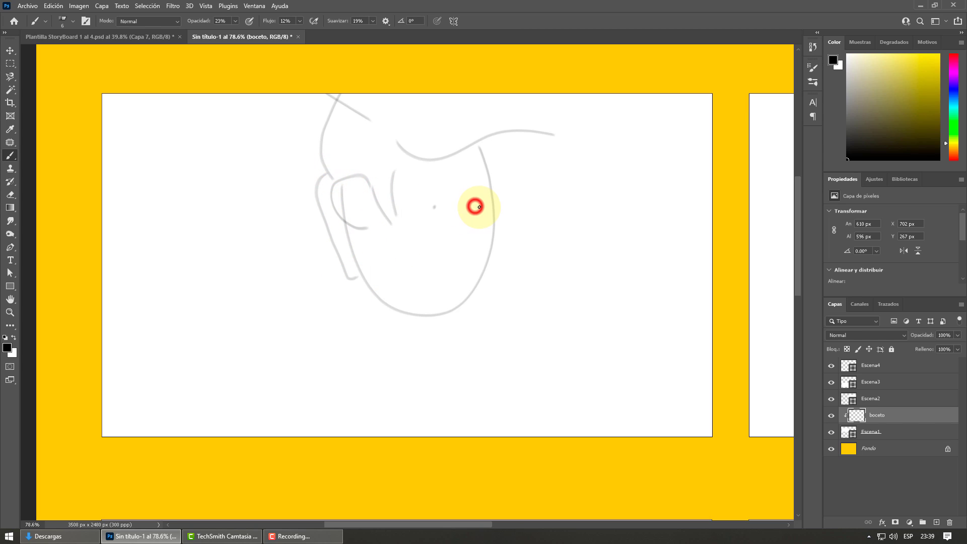
{"action": "mouse_move", "coordinate": [449, 190]}
{"action": "left_mouse_down"}
{"action": "mouse_move", "coordinate": [416, 197]}
{"action": "mouse_move", "coordinate": [480, 183]}
{"action": "left_mouse_up"}
{"action": "left_click_drag", "start_coordinate": [450, 249], "coordinate": [470, 242]}
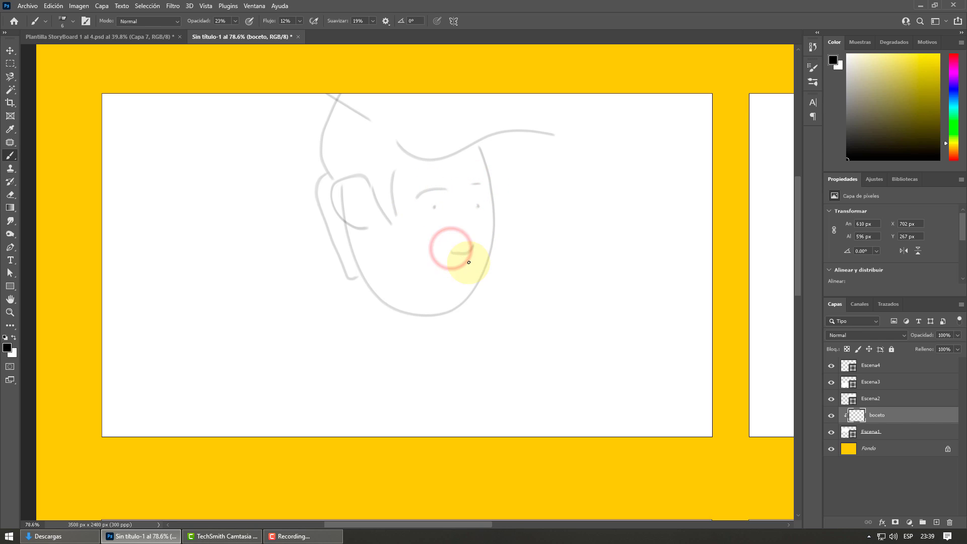
{"action": "left_click_drag", "start_coordinate": [427, 275], "coordinate": [459, 278]}
{"action": "left_click", "coordinate": [431, 277]}
- Sketch the character's neck, rounded collar and both sloping shoulders below the face
{"action": "mouse_move", "coordinate": [386, 295]}
{"action": "left_mouse_down"}
{"action": "mouse_move", "coordinate": [385, 322]}
{"action": "mouse_move", "coordinate": [428, 335]}
{"action": "mouse_move", "coordinate": [286, 368]}
{"action": "left_mouse_up"}
{"action": "left_click", "coordinate": [418, 304]}
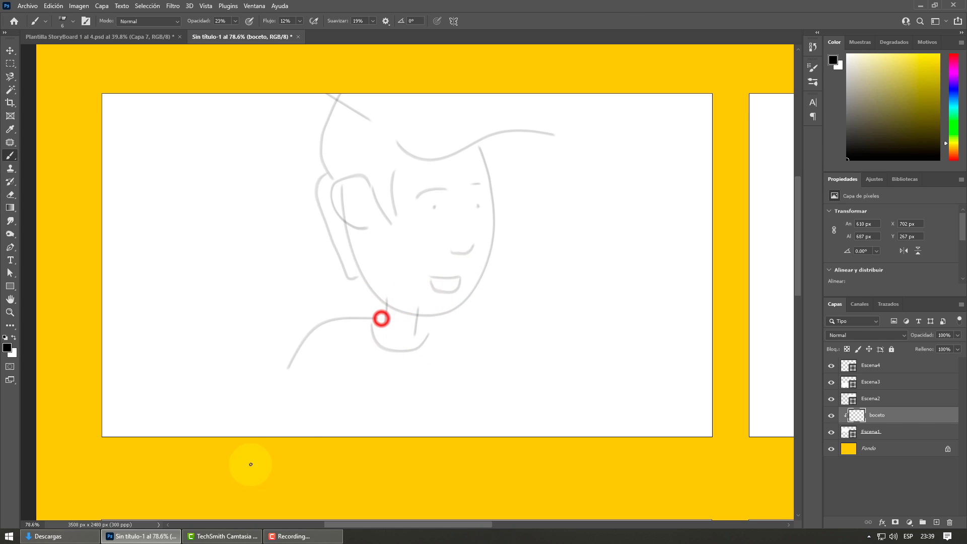
{"action": "left_click_drag", "start_coordinate": [421, 328], "coordinate": [531, 414]}
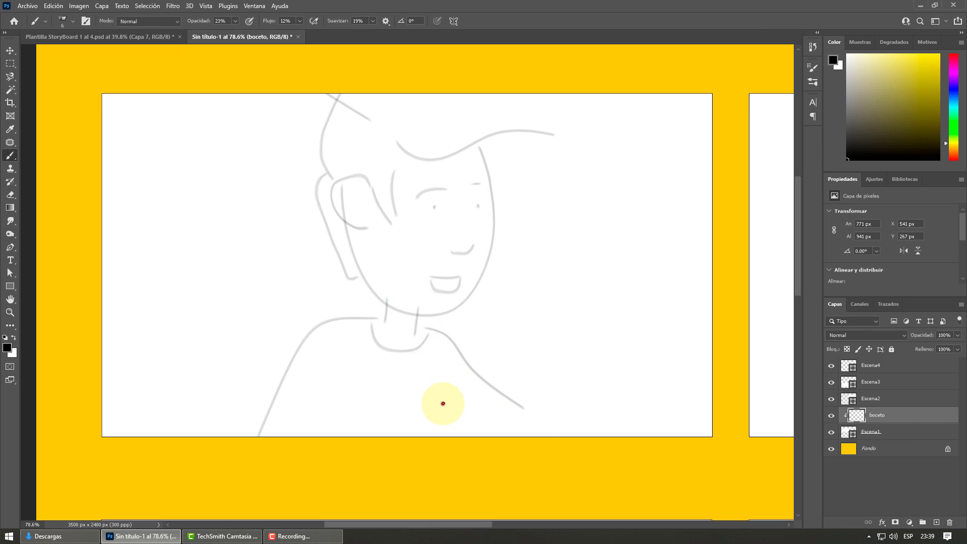
- Sketch the bent arm with its raised hand, the torso sides and the other arm's inner line down to the frame edge
{"action": "mouse_move", "coordinate": [443, 403]}
{"action": "left_mouse_down"}
{"action": "mouse_move", "coordinate": [516, 440]}
{"action": "mouse_move", "coordinate": [521, 421]}
{"action": "mouse_move", "coordinate": [502, 440]}
{"action": "mouse_move", "coordinate": [596, 336]}
{"action": "mouse_move", "coordinate": [602, 270]}
{"action": "mouse_move", "coordinate": [616, 289]}
{"action": "mouse_move", "coordinate": [671, 278]}
{"action": "mouse_move", "coordinate": [652, 361]}
{"action": "mouse_move", "coordinate": [596, 368]}
{"action": "left_mouse_up"}
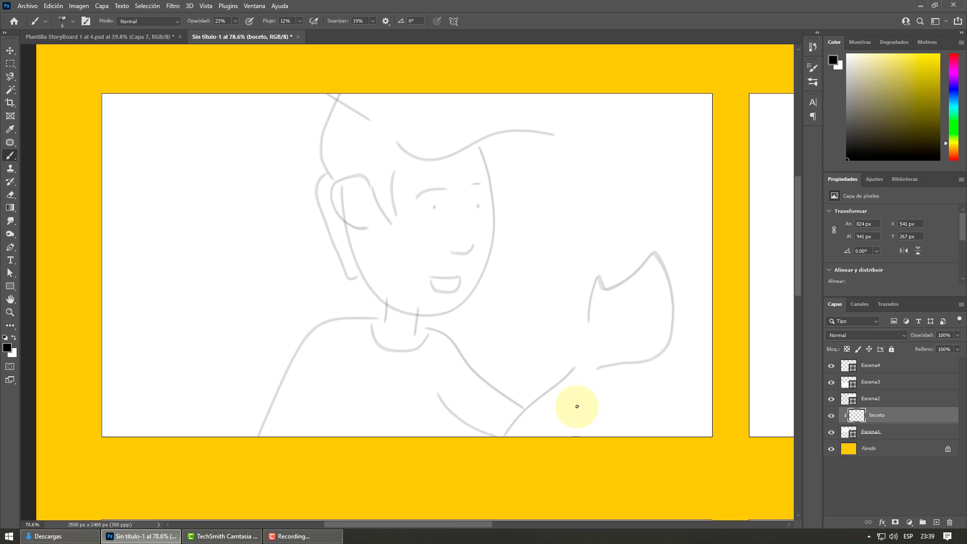
{"action": "left_click_drag", "start_coordinate": [577, 406], "coordinate": [552, 428]}
{"action": "left_click_drag", "start_coordinate": [590, 335], "coordinate": [573, 370]}
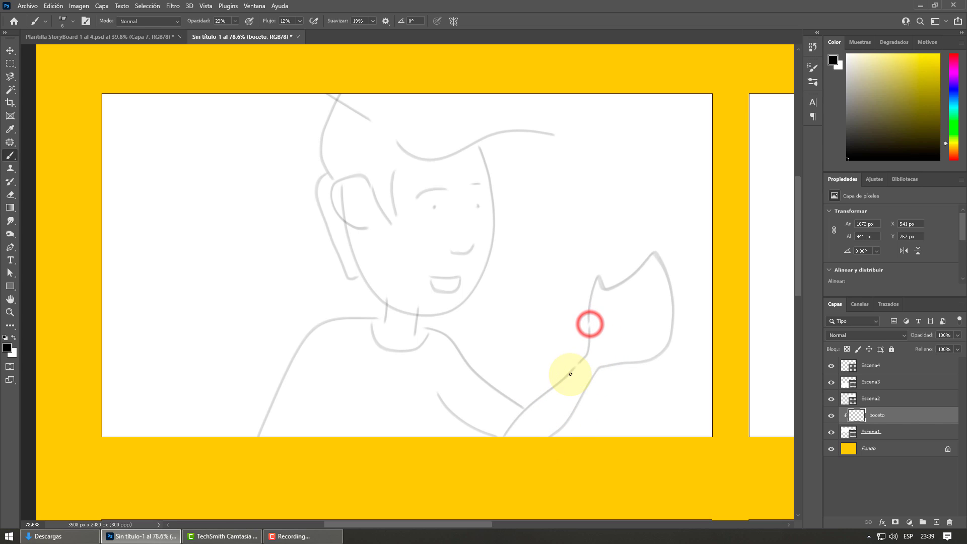
{"action": "left_click_drag", "start_coordinate": [447, 383], "coordinate": [431, 437]}
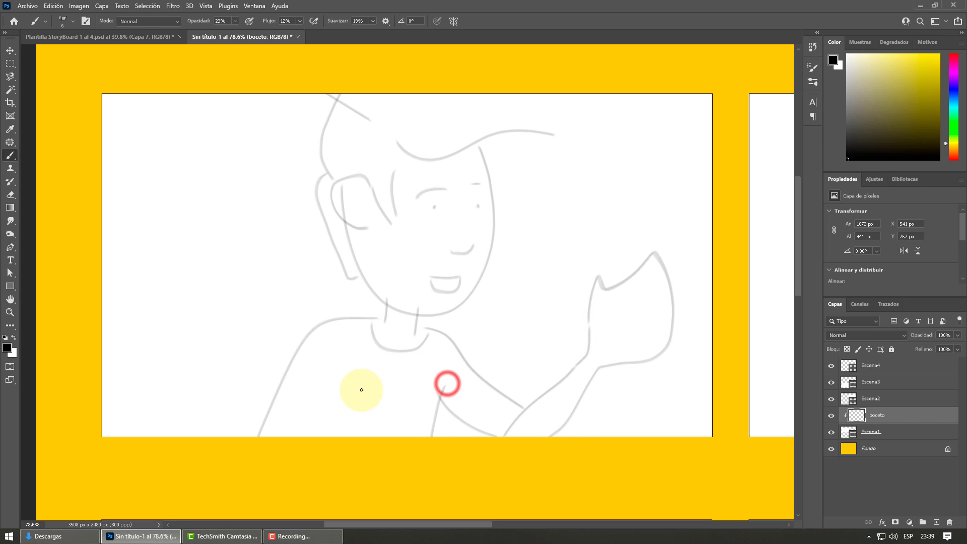
{"action": "left_click_drag", "start_coordinate": [343, 363], "coordinate": [341, 448]}
{"action": "mouse_move", "coordinate": [348, 396]}
{"action": "left_mouse_down"}
{"action": "mouse_move", "coordinate": [313, 426]}
{"action": "mouse_move", "coordinate": [298, 471]}
{"action": "left_mouse_up"}
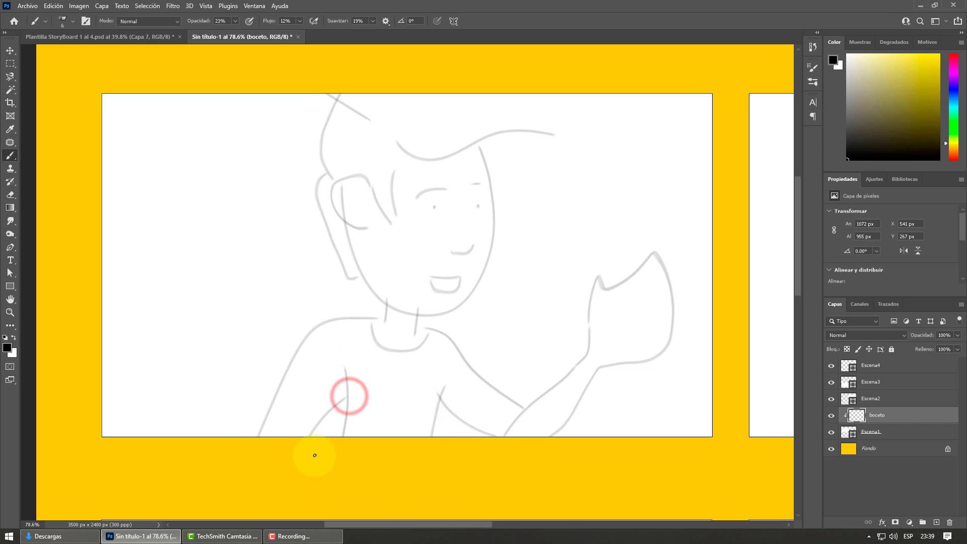
- Add loose hair strands from the crown over the forehead, at the temple and behind the ear
{"action": "left_click_drag", "start_coordinate": [405, 129], "coordinate": [470, 125]}
{"action": "mouse_move", "coordinate": [531, 94]}
{"action": "left_mouse_down"}
{"action": "mouse_move", "coordinate": [431, 136]}
{"action": "mouse_move", "coordinate": [548, 74]}
{"action": "mouse_move", "coordinate": [398, 119]}
{"action": "left_mouse_up"}
{"action": "mouse_move", "coordinate": [428, 89]}
{"action": "left_mouse_down"}
{"action": "mouse_move", "coordinate": [410, 113]}
{"action": "mouse_move", "coordinate": [440, 85]}
{"action": "mouse_move", "coordinate": [380, 117]}
{"action": "mouse_move", "coordinate": [394, 75]}
{"action": "mouse_move", "coordinate": [365, 115]}
{"action": "mouse_move", "coordinate": [380, 92]}
{"action": "mouse_move", "coordinate": [374, 113]}
{"action": "mouse_move", "coordinate": [361, 111]}
{"action": "mouse_move", "coordinate": [347, 129]}
{"action": "mouse_move", "coordinate": [360, 115]}
{"action": "mouse_move", "coordinate": [338, 160]}
{"action": "mouse_move", "coordinate": [365, 125]}
{"action": "mouse_move", "coordinate": [338, 126]}
{"action": "mouse_move", "coordinate": [337, 159]}
{"action": "mouse_move", "coordinate": [367, 122]}
{"action": "mouse_move", "coordinate": [358, 162]}
{"action": "mouse_move", "coordinate": [381, 125]}
{"action": "mouse_move", "coordinate": [376, 167]}
{"action": "mouse_move", "coordinate": [386, 162]}
{"action": "mouse_move", "coordinate": [392, 215]}
{"action": "left_mouse_up"}
{"action": "left_click_drag", "start_coordinate": [367, 177], "coordinate": [345, 162]}
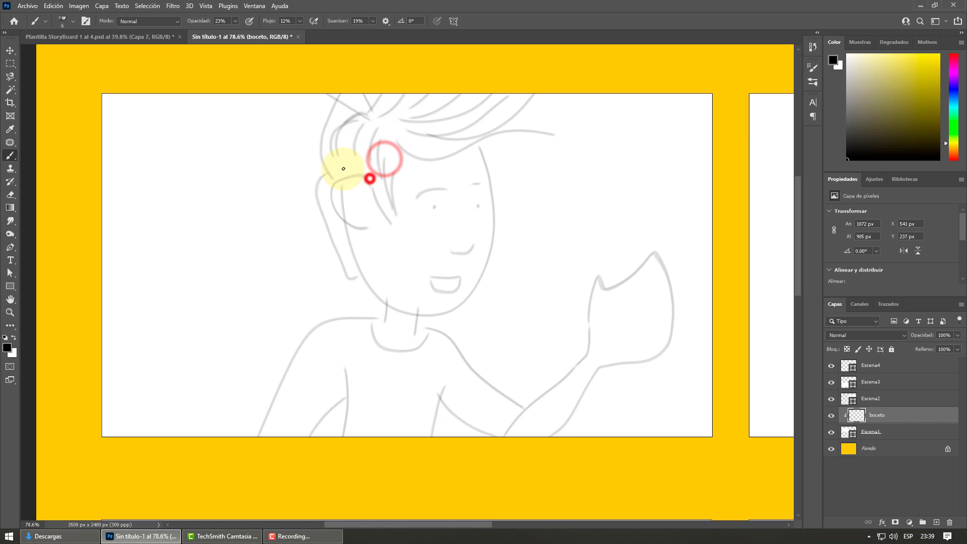
{"action": "mouse_move", "coordinate": [334, 222]}
{"action": "left_mouse_down"}
{"action": "mouse_move", "coordinate": [353, 271]}
{"action": "mouse_move", "coordinate": [324, 220]}
{"action": "left_mouse_up"}
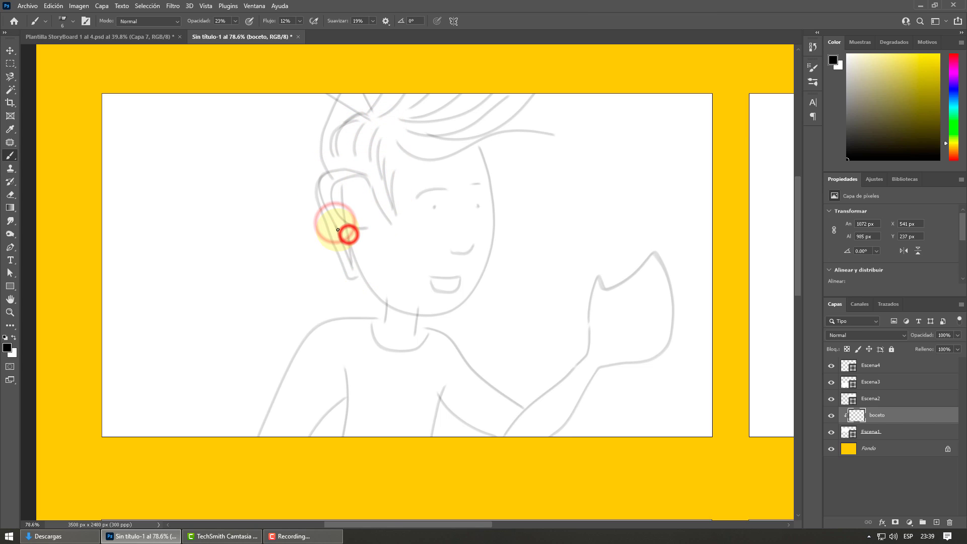
{"action": "left_click_drag", "start_coordinate": [347, 260], "coordinate": [347, 205]}
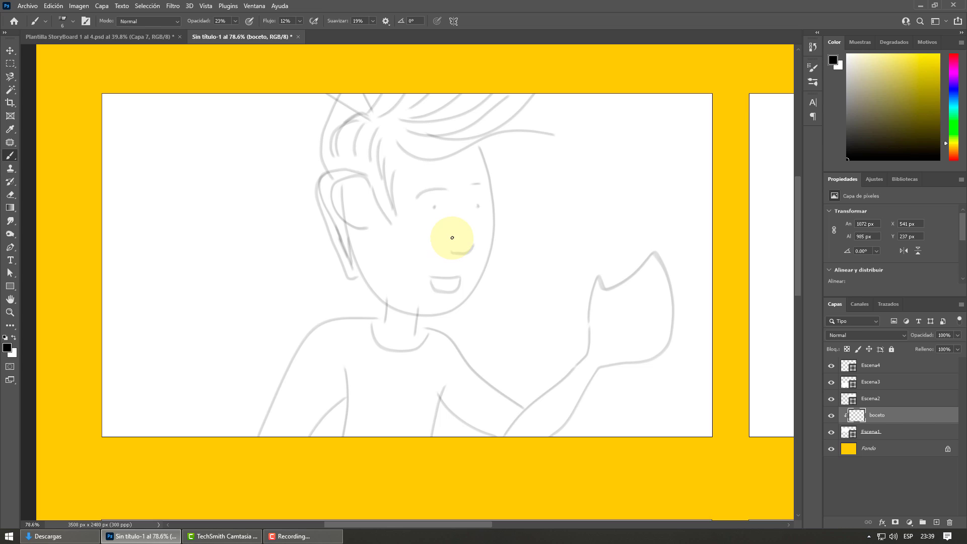
{"action": "left_click_drag", "start_coordinate": [392, 169], "coordinate": [394, 210]}
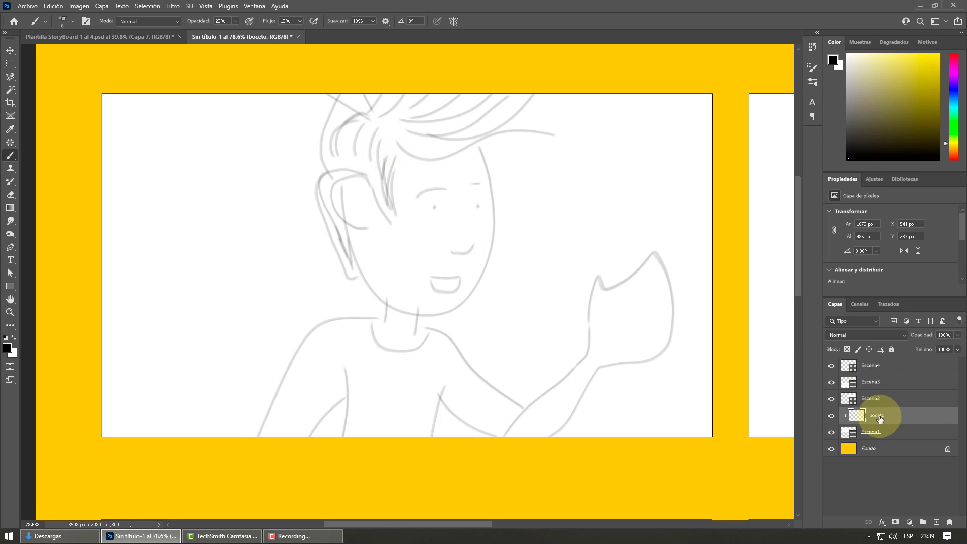
{"action": "mouse_move", "coordinate": [367, 174]}
{"action": "left_mouse_down"}
{"action": "mouse_move", "coordinate": [345, 170]}
{"action": "mouse_move", "coordinate": [330, 185]}
{"action": "mouse_move", "coordinate": [328, 214]}
{"action": "mouse_move", "coordinate": [350, 256]}
{"action": "mouse_move", "coordinate": [352, 187]}
{"action": "left_mouse_up"}
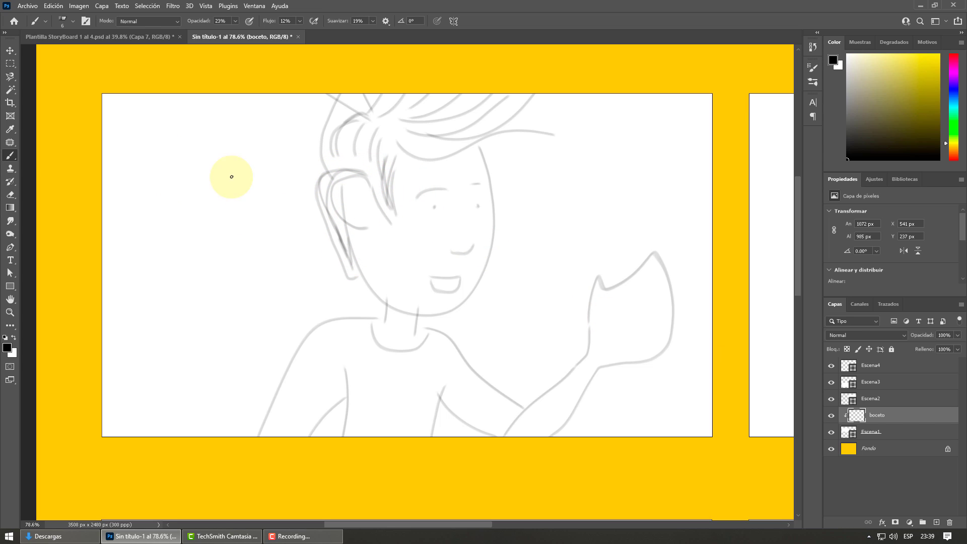
- Erase the face line crossing the ear and brush the ear's inner curves in its place
{"action": "left_click", "coordinate": [11, 194]}
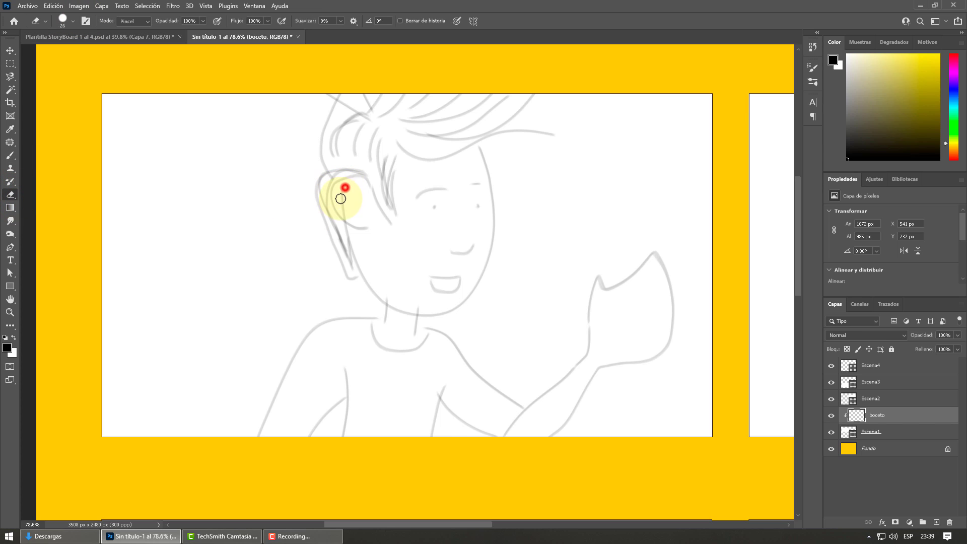
{"action": "left_click", "coordinate": [10, 156]}
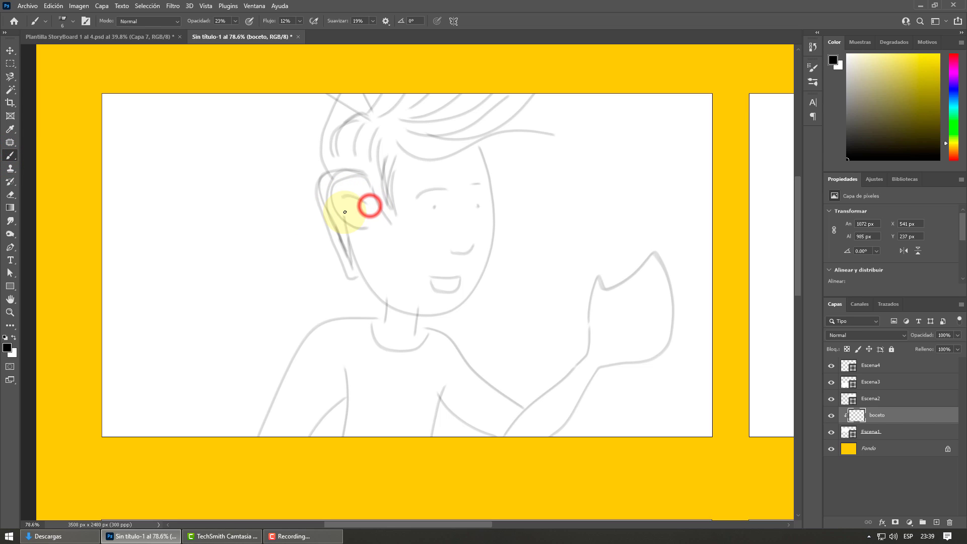
{"action": "left_click_drag", "start_coordinate": [355, 201], "coordinate": [348, 256]}
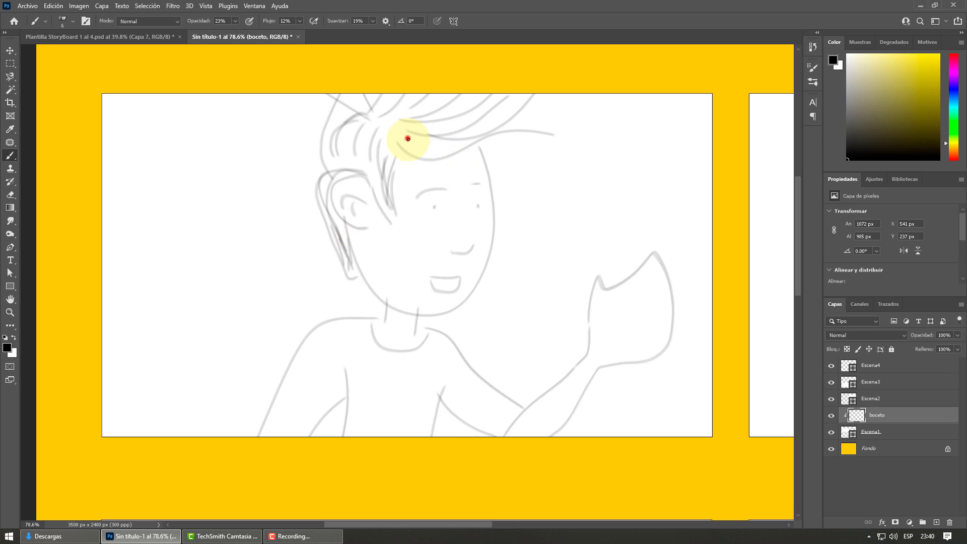
- Thicken the hair with more brush strands along the fringe, temple, back of the head and crown
{"action": "mouse_move", "coordinate": [406, 136]}
{"action": "left_mouse_down"}
{"action": "mouse_move", "coordinate": [422, 124]}
{"action": "mouse_move", "coordinate": [411, 150]}
{"action": "mouse_move", "coordinate": [395, 132]}
{"action": "mouse_move", "coordinate": [391, 190]}
{"action": "left_mouse_up"}
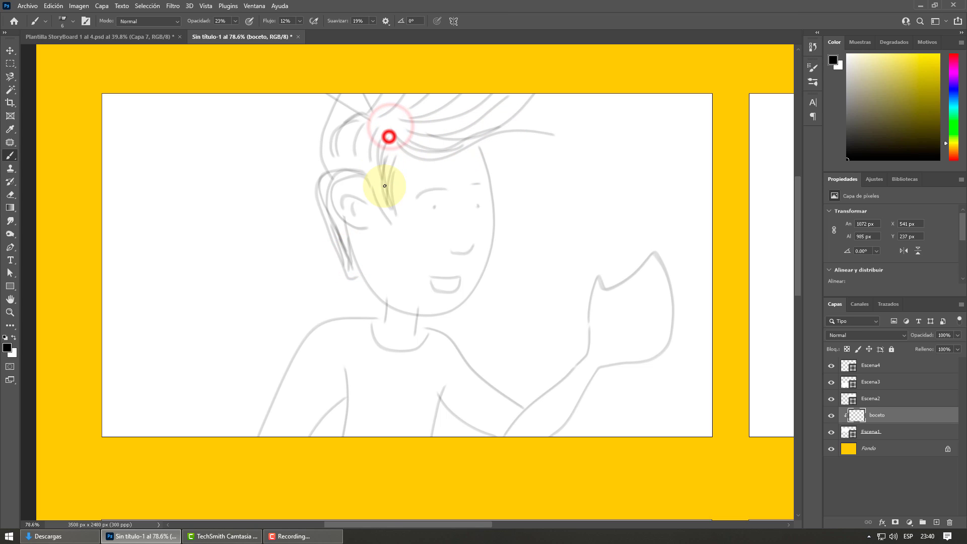
{"action": "left_click_drag", "start_coordinate": [370, 145], "coordinate": [382, 198]}
{"action": "mouse_move", "coordinate": [371, 125]}
{"action": "left_mouse_down"}
{"action": "mouse_move", "coordinate": [358, 159]}
{"action": "mouse_move", "coordinate": [350, 120]}
{"action": "mouse_move", "coordinate": [346, 151]}
{"action": "left_mouse_up"}
{"action": "left_click_drag", "start_coordinate": [348, 114], "coordinate": [323, 155]}
{"action": "mouse_move", "coordinate": [356, 112]}
{"action": "left_mouse_down"}
{"action": "mouse_move", "coordinate": [334, 114]}
{"action": "mouse_move", "coordinate": [319, 160]}
{"action": "left_mouse_up"}
{"action": "mouse_move", "coordinate": [366, 116]}
{"action": "left_mouse_down"}
{"action": "mouse_move", "coordinate": [329, 92]}
{"action": "mouse_move", "coordinate": [355, 104]}
{"action": "mouse_move", "coordinate": [410, 95]}
{"action": "mouse_move", "coordinate": [478, 112]}
{"action": "left_mouse_up"}
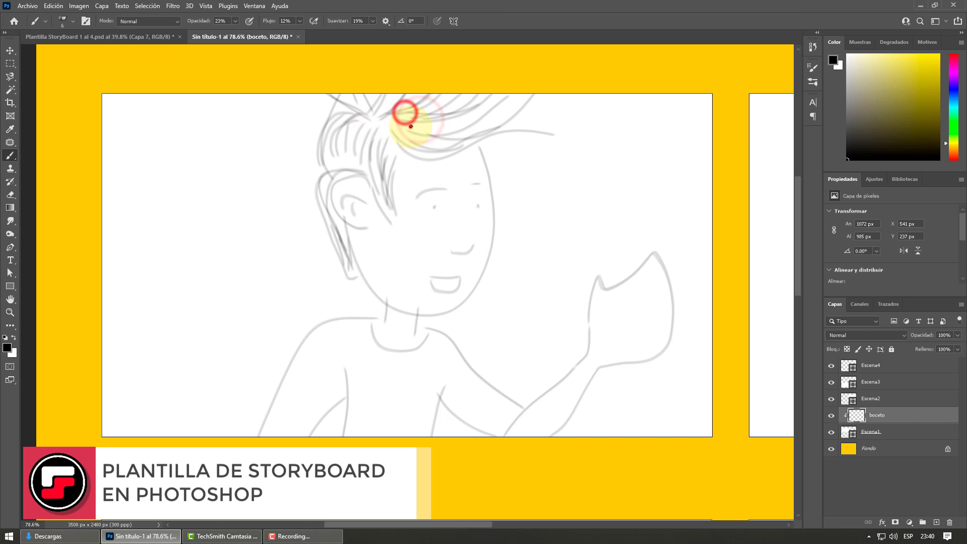
{"action": "mouse_move", "coordinate": [411, 127]}
{"action": "left_mouse_down"}
{"action": "mouse_move", "coordinate": [514, 95]}
{"action": "mouse_move", "coordinate": [440, 129]}
{"action": "mouse_move", "coordinate": [466, 138]}
{"action": "mouse_move", "coordinate": [537, 125]}
{"action": "left_mouse_up"}
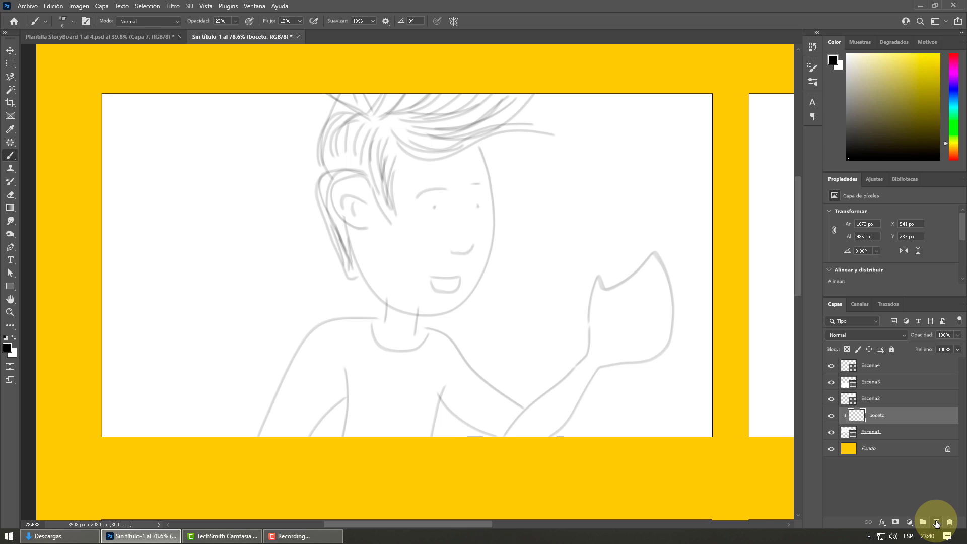
- Add a layer named delienado directly above boceto and make it a clipping mask
{"action": "left_click", "coordinate": [936, 523]}
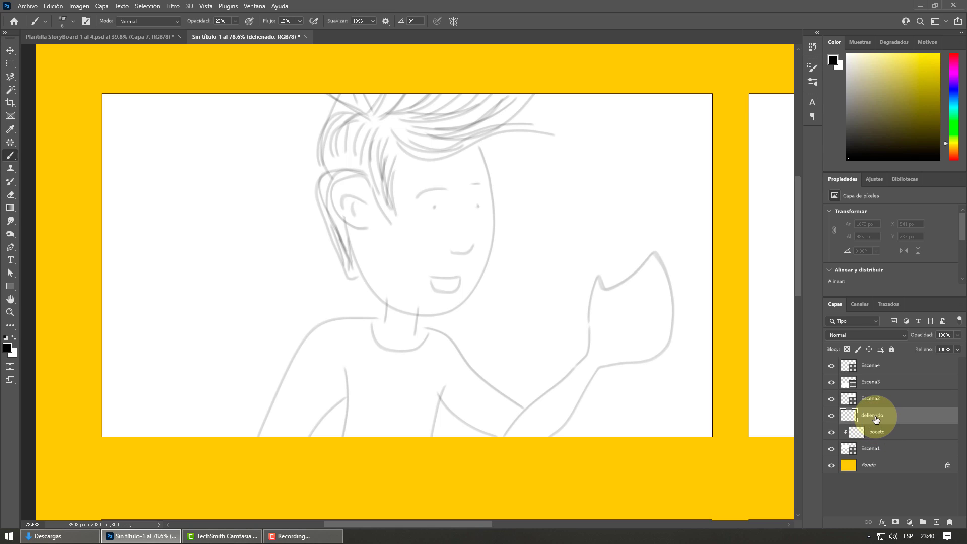
{"action": "right_click", "coordinate": [875, 417]}
{"action": "left_click", "coordinate": [793, 295]}
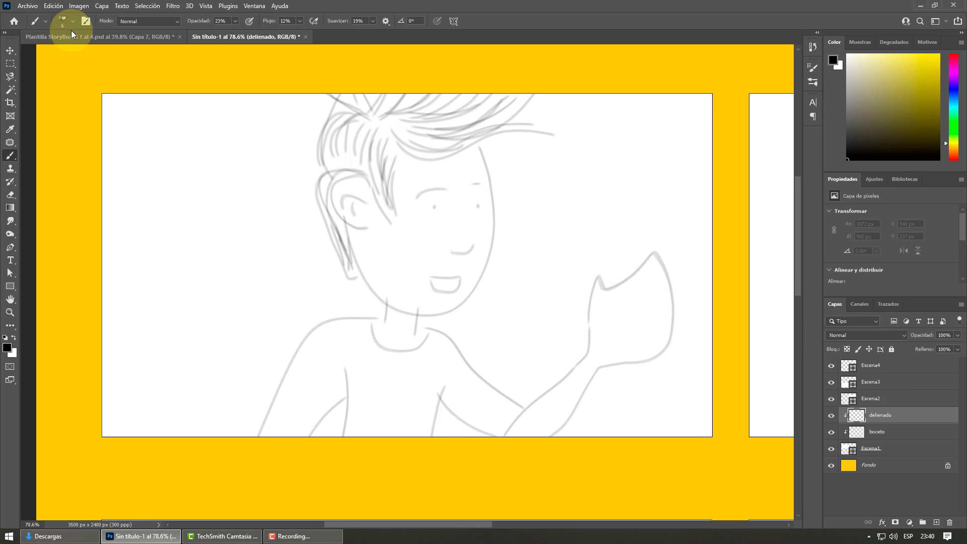
- Set the foreground colour to a fully saturated bright blue for the outlines
{"action": "left_click", "coordinate": [953, 71]}
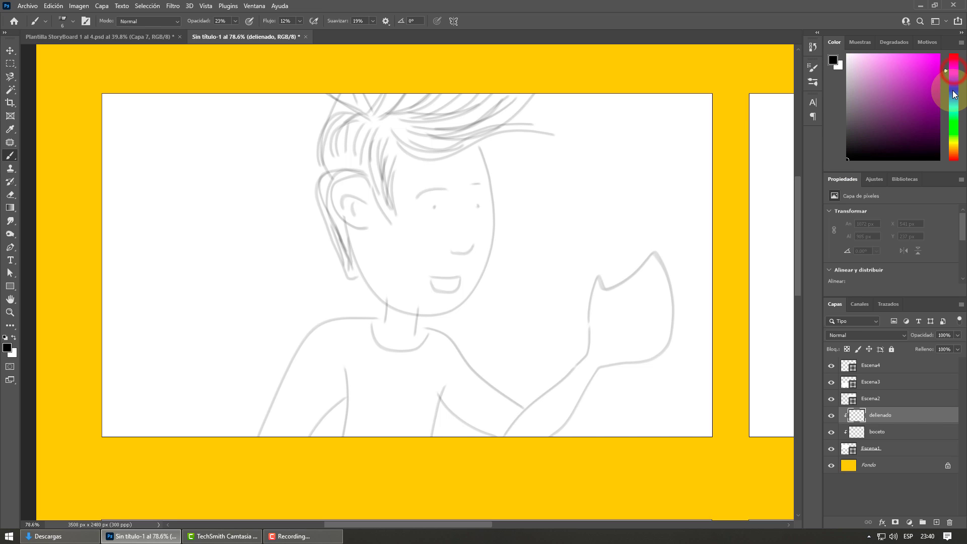
{"action": "left_click", "coordinate": [953, 90]}
{"action": "left_click", "coordinate": [938, 53]}
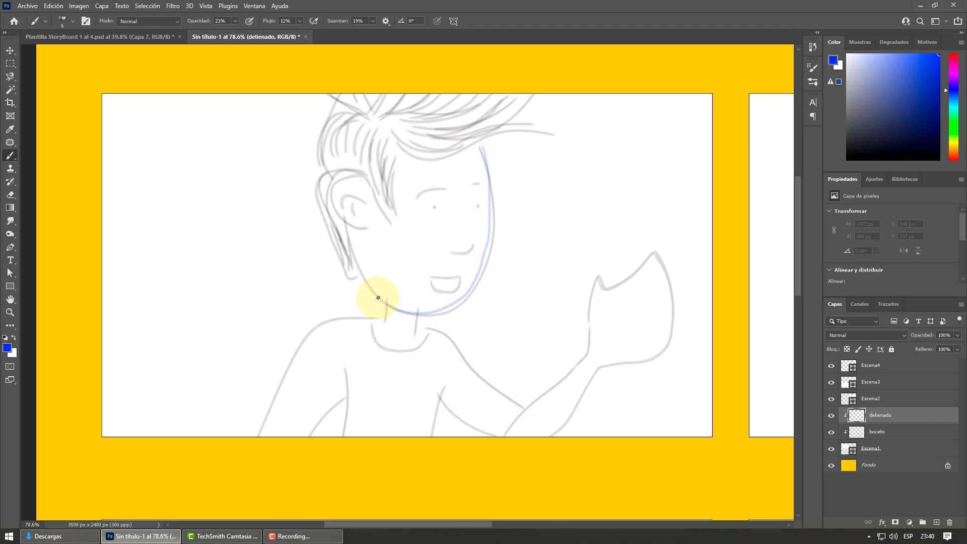
- Trace the sketch's jaw, neck, ear and outer hair contour with blue brush strokes on the delienado layer
{"action": "mouse_move", "coordinate": [363, 275]}
{"action": "left_mouse_down"}
{"action": "mouse_move", "coordinate": [388, 304]}
{"action": "mouse_move", "coordinate": [383, 322]}
{"action": "mouse_move", "coordinate": [416, 313]}
{"action": "mouse_move", "coordinate": [415, 336]}
{"action": "left_mouse_up"}
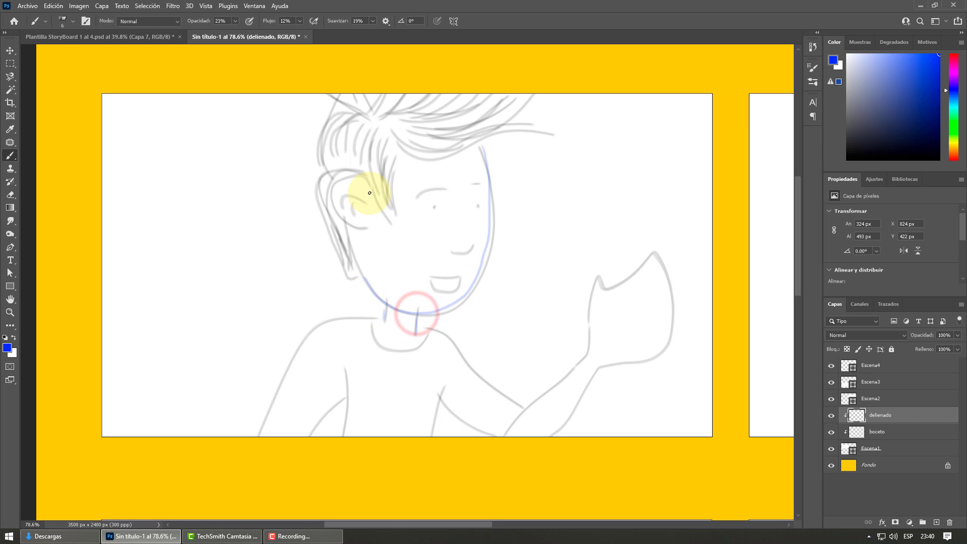
{"action": "left_click_drag", "start_coordinate": [335, 185], "coordinate": [332, 194]}
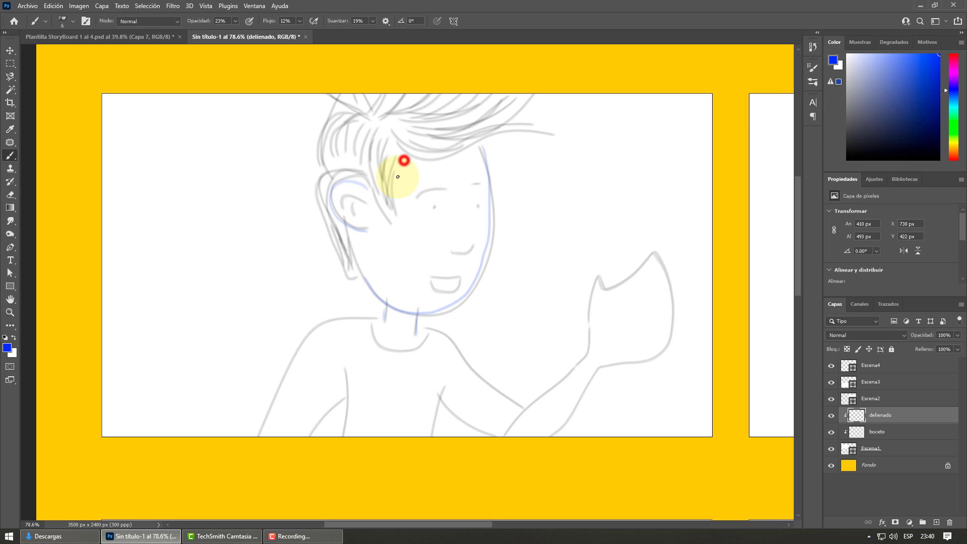
{"action": "left_click_drag", "start_coordinate": [397, 176], "coordinate": [388, 216]}
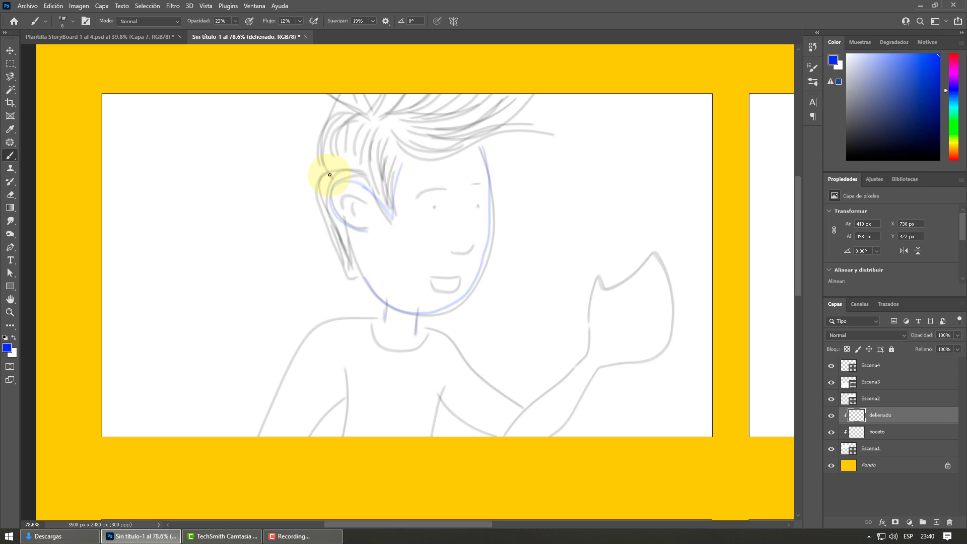
{"action": "mouse_move", "coordinate": [337, 174]}
{"action": "left_mouse_down"}
{"action": "mouse_move", "coordinate": [323, 215]}
{"action": "mouse_move", "coordinate": [366, 297]}
{"action": "left_mouse_up"}
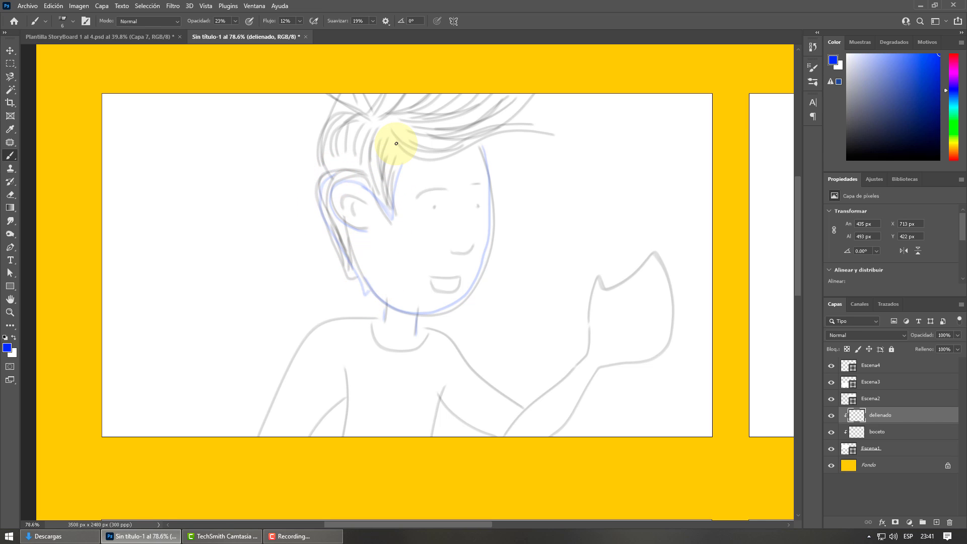
{"action": "left_click_drag", "start_coordinate": [411, 161], "coordinate": [536, 134]}
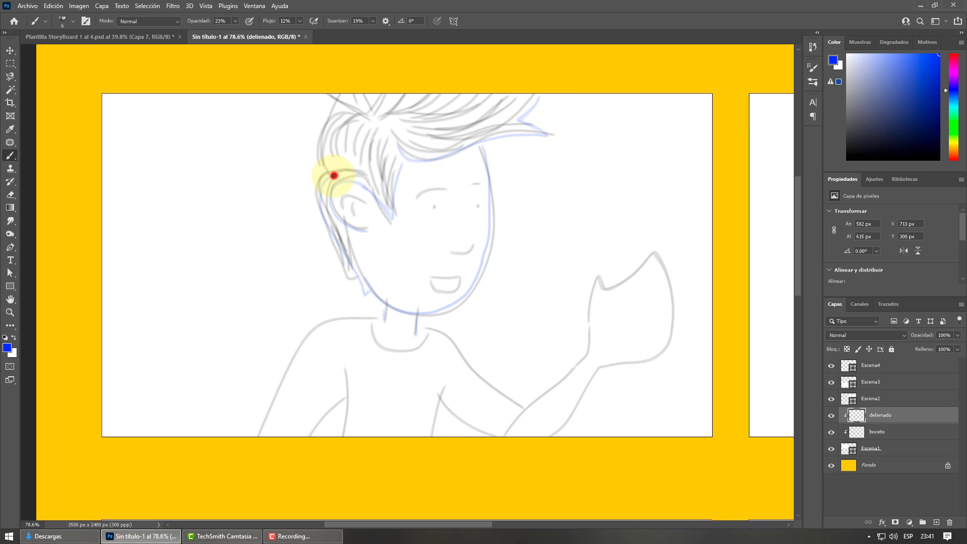
{"action": "mouse_move", "coordinate": [333, 175]}
{"action": "left_mouse_down"}
{"action": "mouse_move", "coordinate": [319, 134]}
{"action": "mouse_move", "coordinate": [345, 87]}
{"action": "mouse_move", "coordinate": [343, 96]}
{"action": "left_mouse_up"}
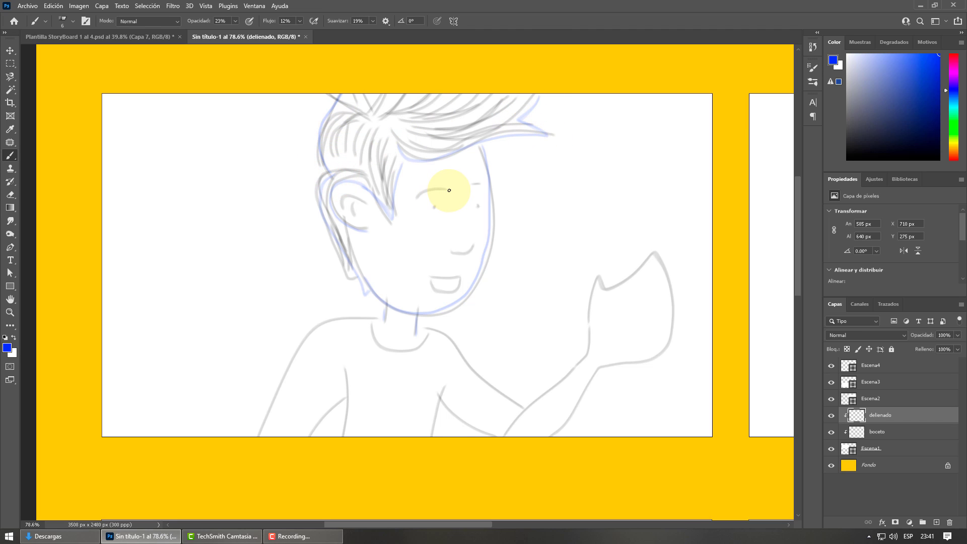
- Trace the character's eyebrows, eyes, nose and open mouth in blue over the sketch
{"action": "left_click_drag", "start_coordinate": [448, 189], "coordinate": [416, 196]}
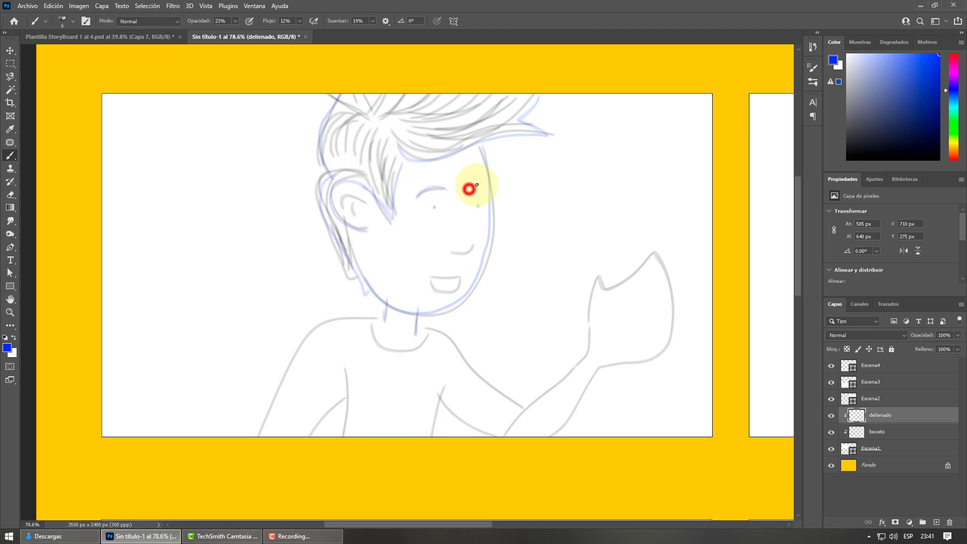
{"action": "left_click", "coordinate": [435, 207]}
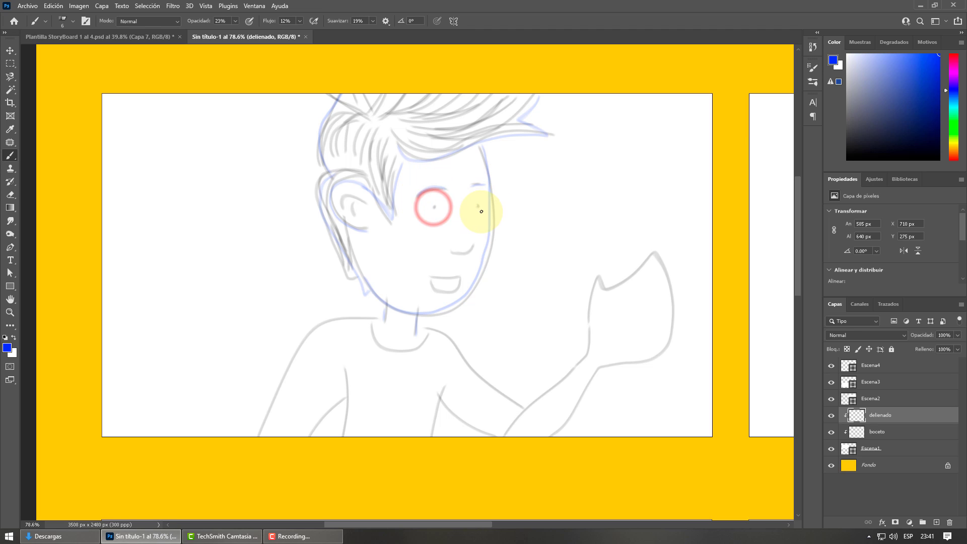
{"action": "left_click", "coordinate": [477, 206]}
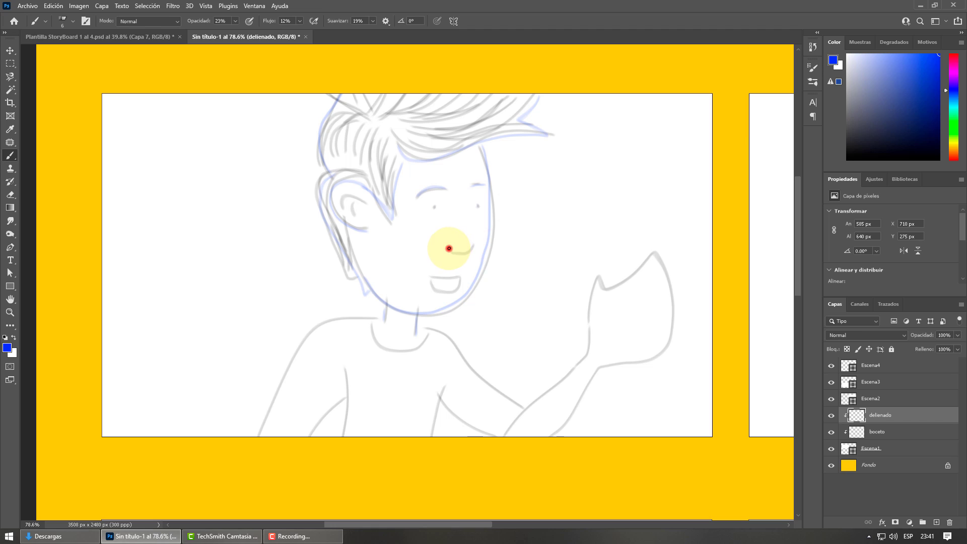
{"action": "left_click_drag", "start_coordinate": [471, 253], "coordinate": [474, 244]}
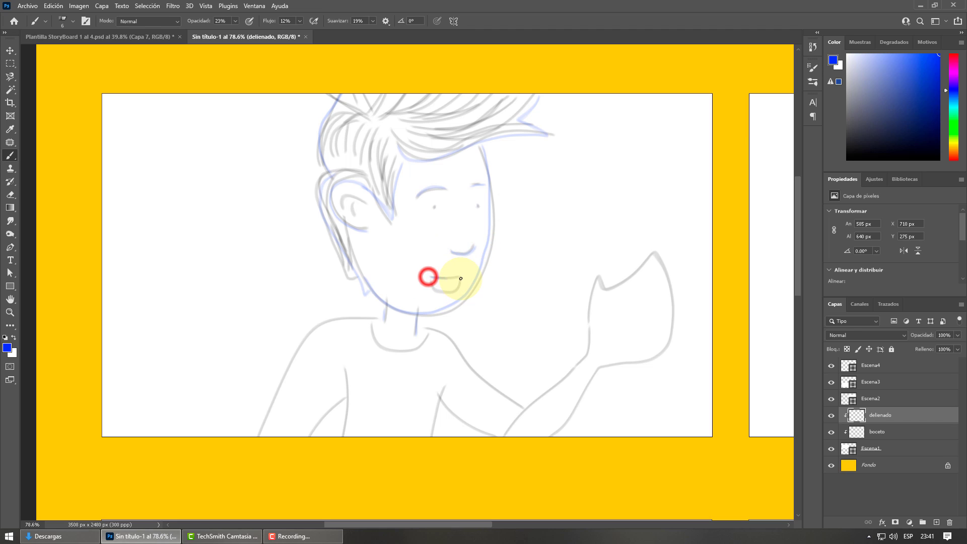
{"action": "mouse_move", "coordinate": [460, 278]}
{"action": "left_mouse_down"}
{"action": "mouse_move", "coordinate": [456, 293]}
{"action": "mouse_move", "coordinate": [431, 278]}
{"action": "left_mouse_up"}
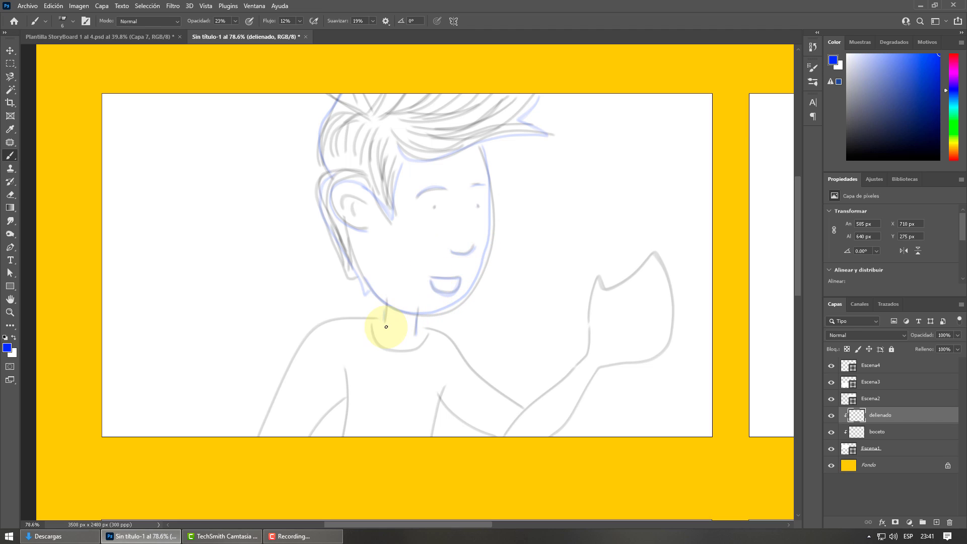
- Trace the collar, shoulders, raised arm with its hand, and torso side lines in blue over the sketch
{"action": "mouse_move", "coordinate": [373, 316]}
{"action": "left_mouse_down"}
{"action": "mouse_move", "coordinate": [382, 342]}
{"action": "mouse_move", "coordinate": [413, 351]}
{"action": "mouse_move", "coordinate": [431, 339]}
{"action": "mouse_move", "coordinate": [346, 321]}
{"action": "mouse_move", "coordinate": [311, 333]}
{"action": "mouse_move", "coordinate": [289, 362]}
{"action": "mouse_move", "coordinate": [258, 436]}
{"action": "left_mouse_up"}
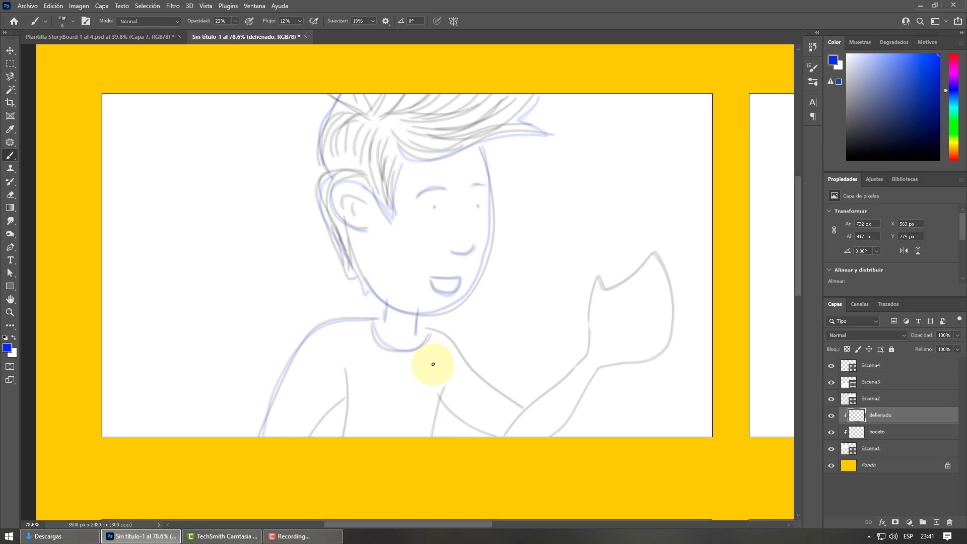
{"action": "left_click_drag", "start_coordinate": [430, 330], "coordinate": [522, 400]}
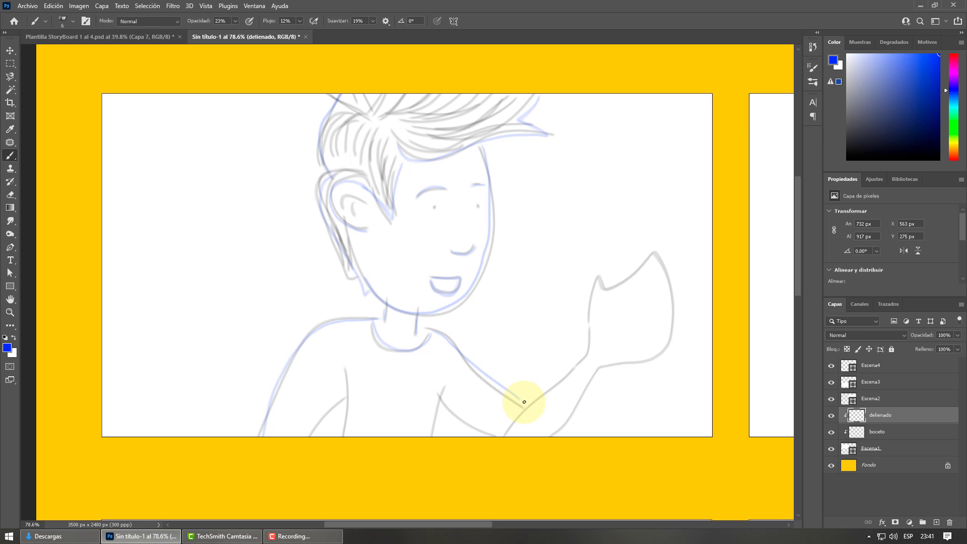
{"action": "mouse_move", "coordinate": [427, 390]}
{"action": "left_mouse_down"}
{"action": "mouse_move", "coordinate": [494, 440]}
{"action": "mouse_move", "coordinate": [584, 364]}
{"action": "mouse_move", "coordinate": [602, 281]}
{"action": "mouse_move", "coordinate": [608, 294]}
{"action": "mouse_move", "coordinate": [648, 258]}
{"action": "mouse_move", "coordinate": [659, 273]}
{"action": "mouse_move", "coordinate": [659, 336]}
{"action": "mouse_move", "coordinate": [605, 366]}
{"action": "mouse_move", "coordinate": [551, 434]}
{"action": "left_mouse_up"}
{"action": "mouse_move", "coordinate": [587, 345]}
{"action": "left_mouse_down"}
{"action": "mouse_move", "coordinate": [551, 393]}
{"action": "mouse_move", "coordinate": [529, 401]}
{"action": "left_mouse_up"}
{"action": "left_click_drag", "start_coordinate": [447, 385], "coordinate": [432, 453]}
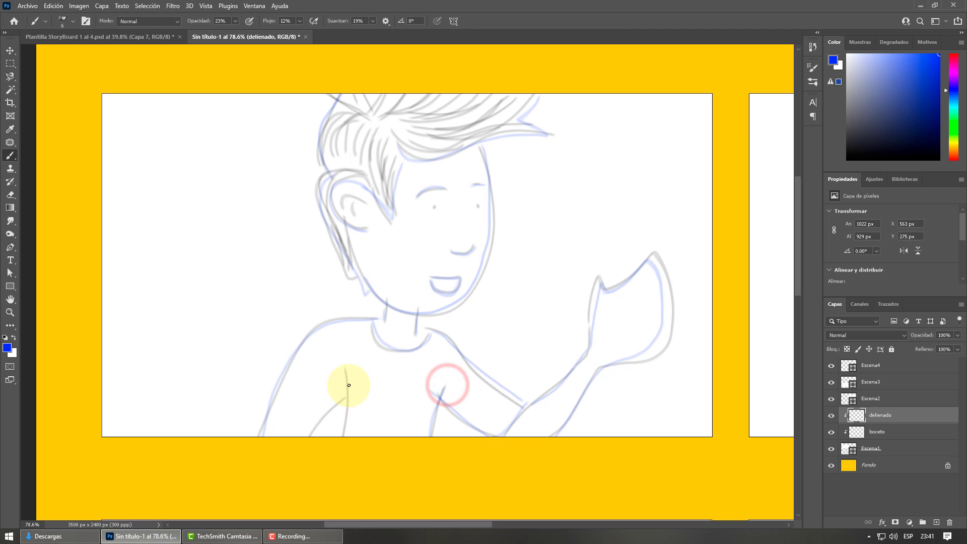
{"action": "left_click_drag", "start_coordinate": [345, 371], "coordinate": [347, 448]}
{"action": "left_click_drag", "start_coordinate": [346, 395], "coordinate": [307, 436]}
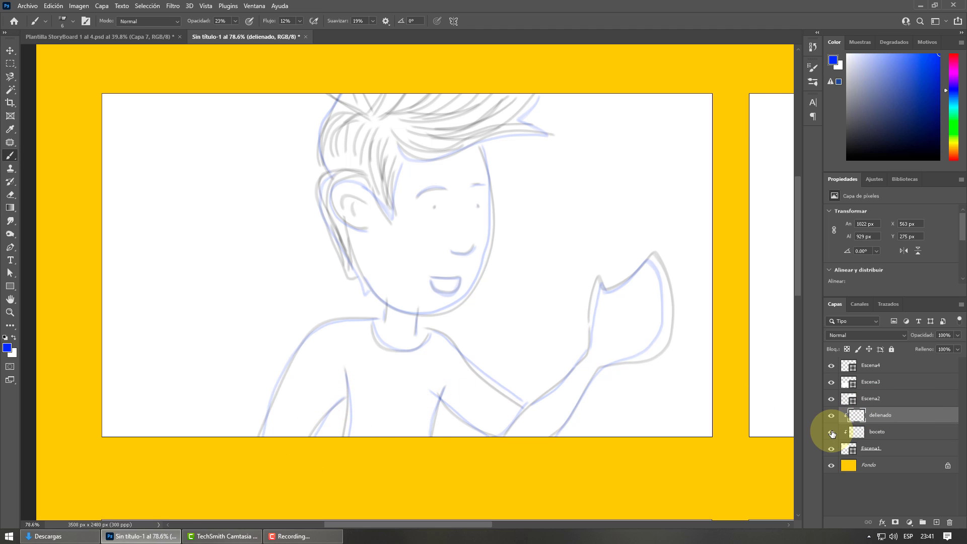
- Compare the sketch and outline layers by toggling their visibility, leaving boceto hidden and delienado shown
{"action": "left_click", "coordinate": [831, 432]}
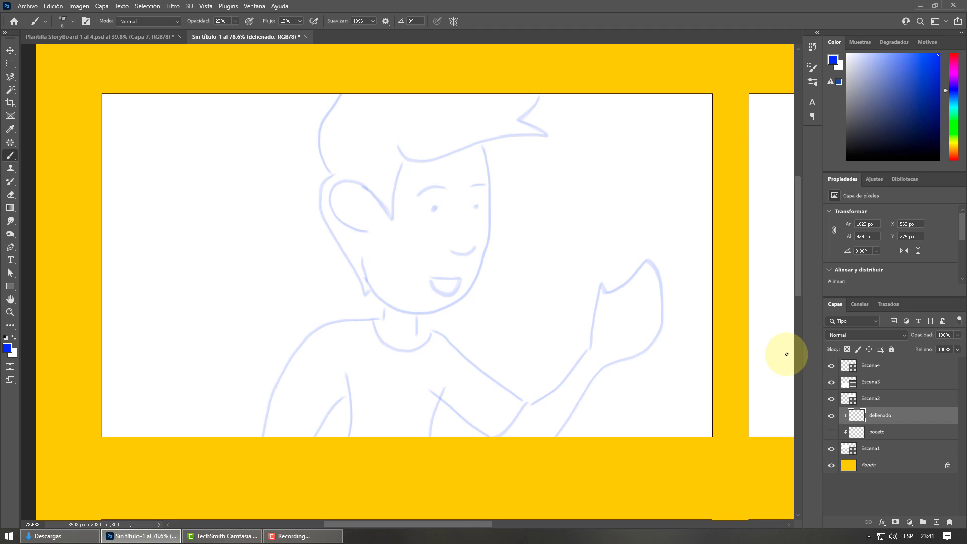
{"action": "left_click", "coordinate": [831, 416]}
{"action": "left_click", "coordinate": [830, 433]}
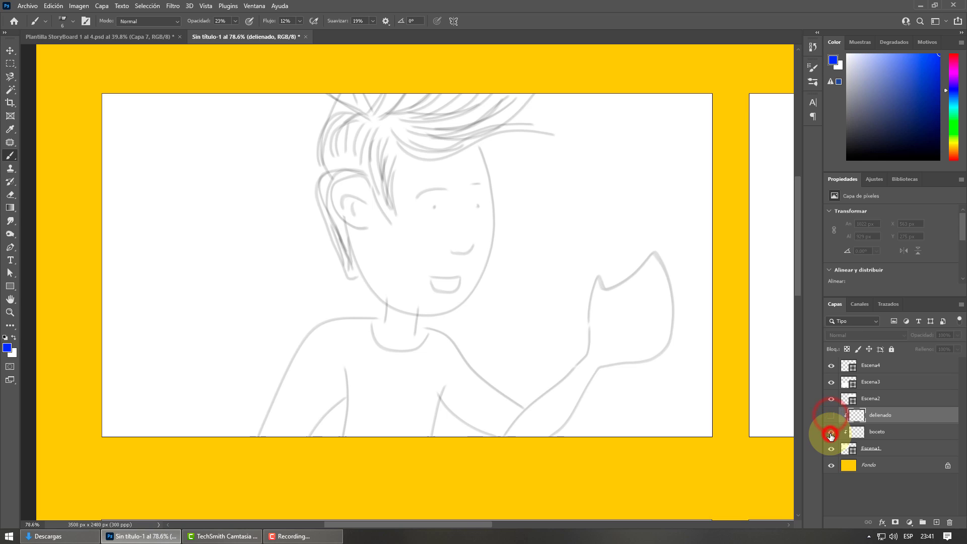
{"action": "left_click", "coordinate": [831, 432]}
{"action": "left_click", "coordinate": [830, 416]}
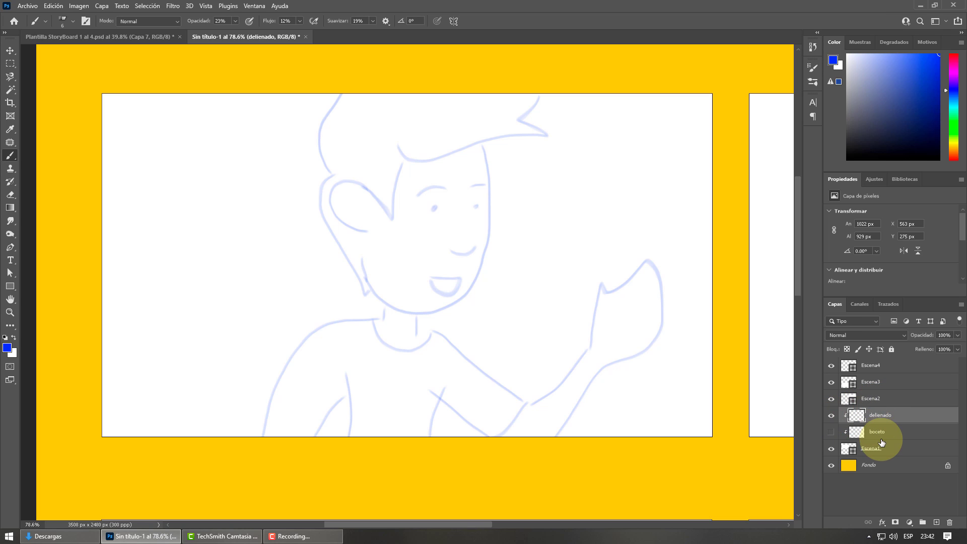
- Add a new layer directly above Escena2 and make it a clipping mask
{"action": "left_click", "coordinate": [872, 397]}
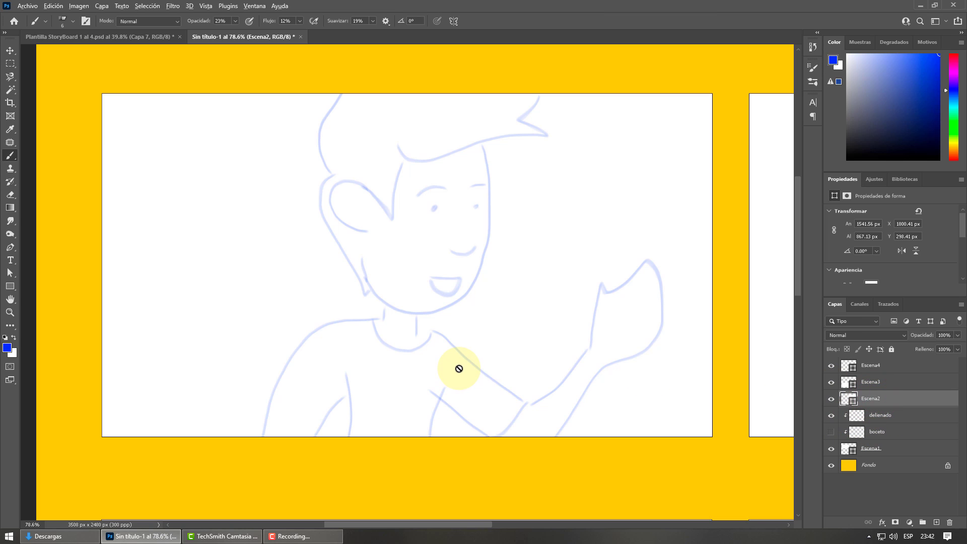
{"action": "scroll", "coordinate": [457, 367], "scroll_direction": "down", "scroll_amount": 3}
{"action": "scroll", "coordinate": [533, 367], "scroll_direction": "down", "scroll_amount": 1}
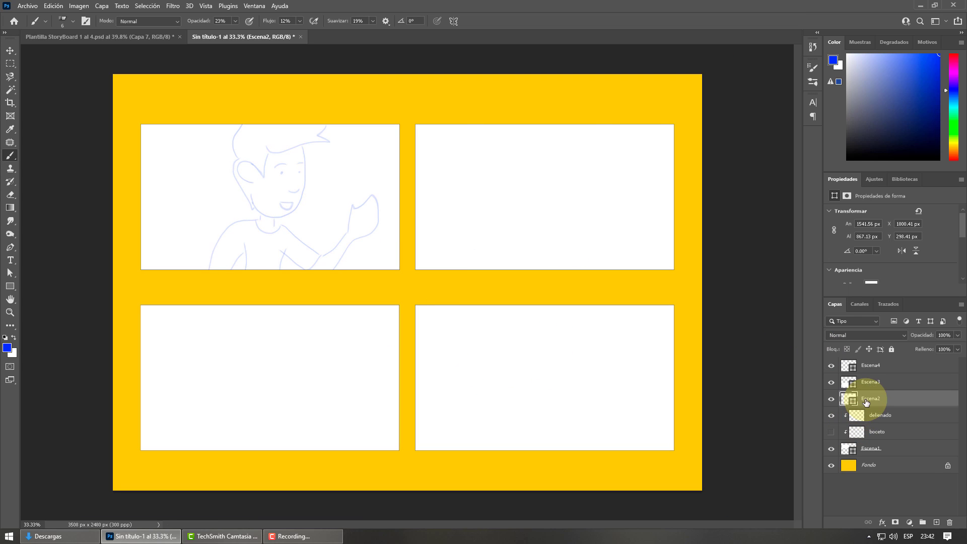
{"action": "left_click", "coordinate": [936, 522]}
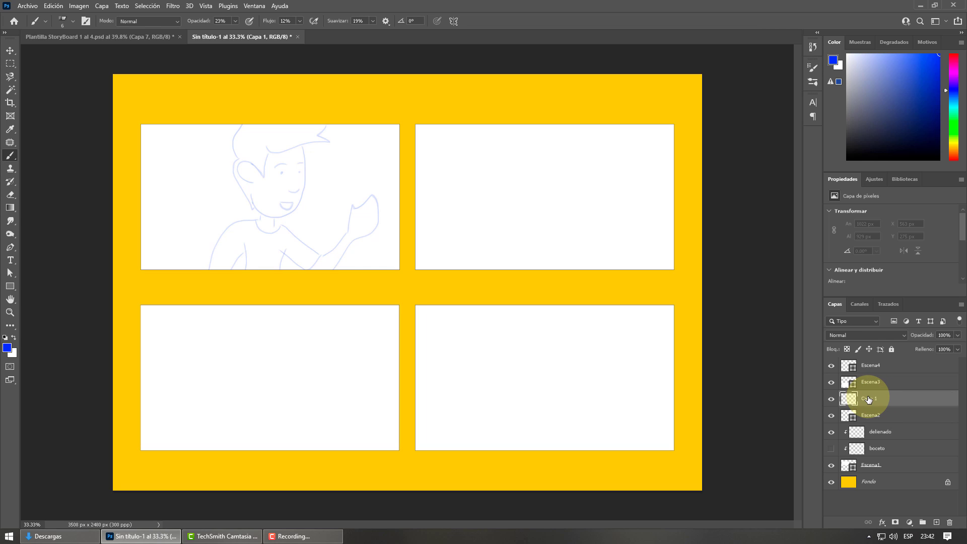
{"action": "right_click", "coordinate": [873, 400]}
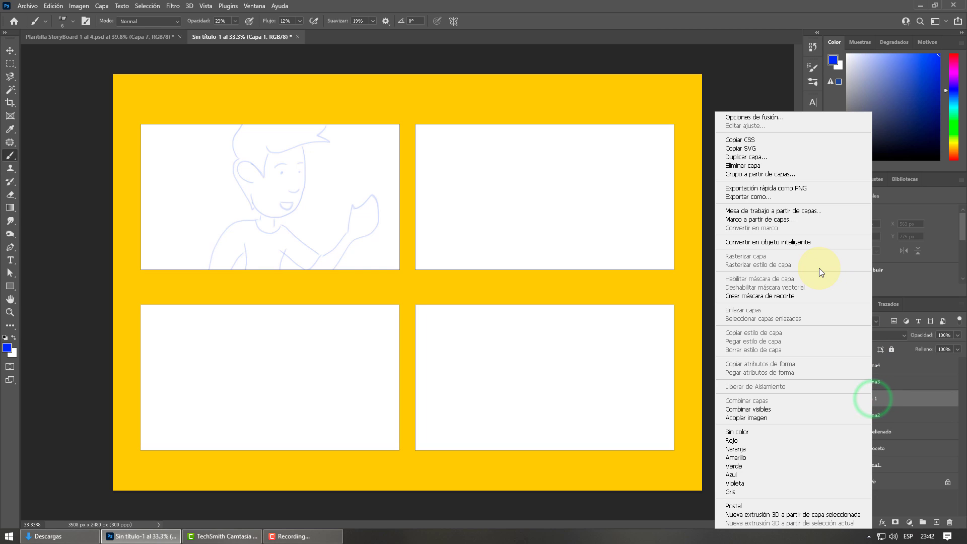
{"action": "left_click", "coordinate": [784, 296]}
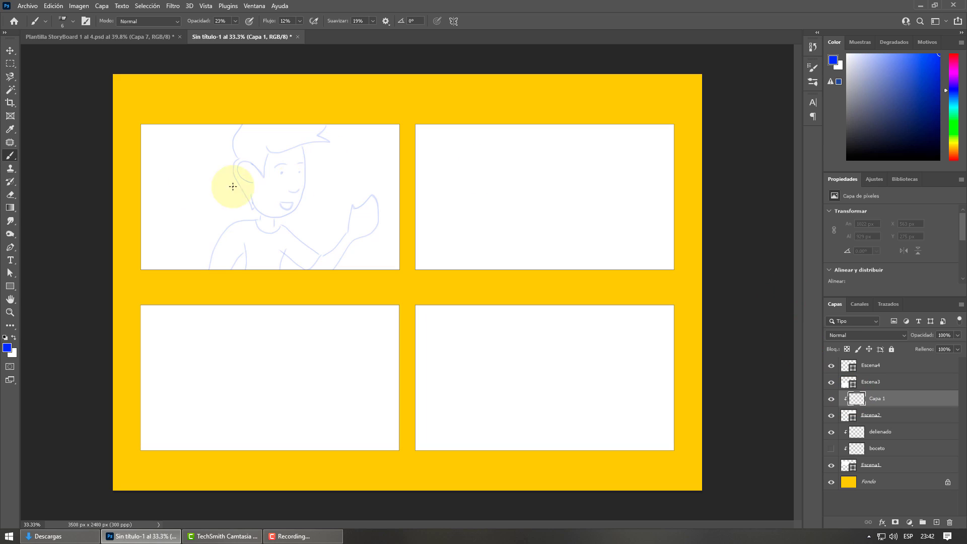
- Set the foreground colour to black and brush loose test strokes across and beyond the edges of the second frame
{"action": "left_click_drag", "start_coordinate": [878, 118], "coordinate": [838, 183]}
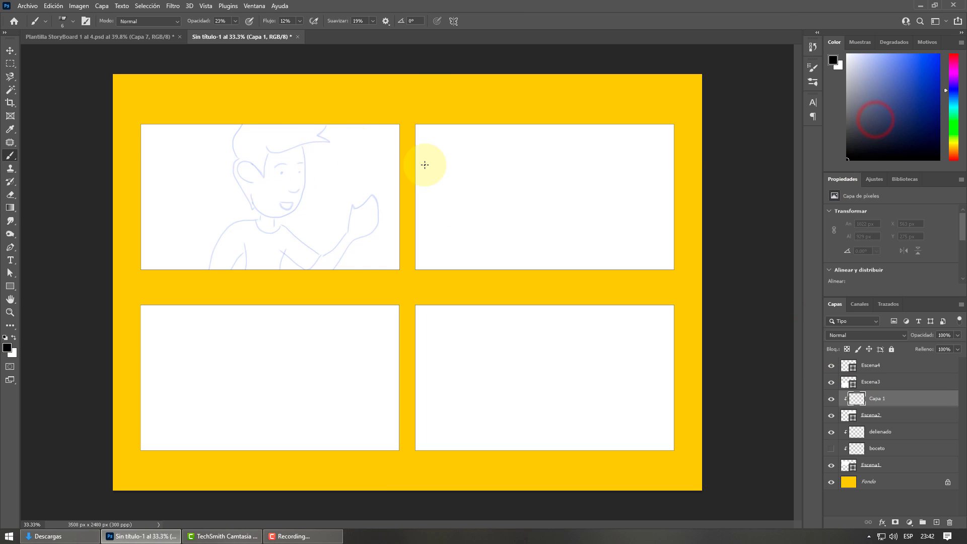
{"action": "left_click_drag", "start_coordinate": [475, 207], "coordinate": [523, 123]}
{"action": "mouse_move", "coordinate": [500, 180]}
{"action": "left_mouse_down"}
{"action": "mouse_move", "coordinate": [542, 128]}
{"action": "mouse_move", "coordinate": [559, 131]}
{"action": "left_mouse_up"}
{"action": "left_click_drag", "start_coordinate": [535, 189], "coordinate": [601, 127]}
{"action": "left_click_drag", "start_coordinate": [578, 180], "coordinate": [643, 125]}
{"action": "left_click_drag", "start_coordinate": [604, 196], "coordinate": [653, 131]}
{"action": "left_click_drag", "start_coordinate": [628, 181], "coordinate": [535, 103]}
{"action": "left_click_drag", "start_coordinate": [595, 209], "coordinate": [480, 125]}
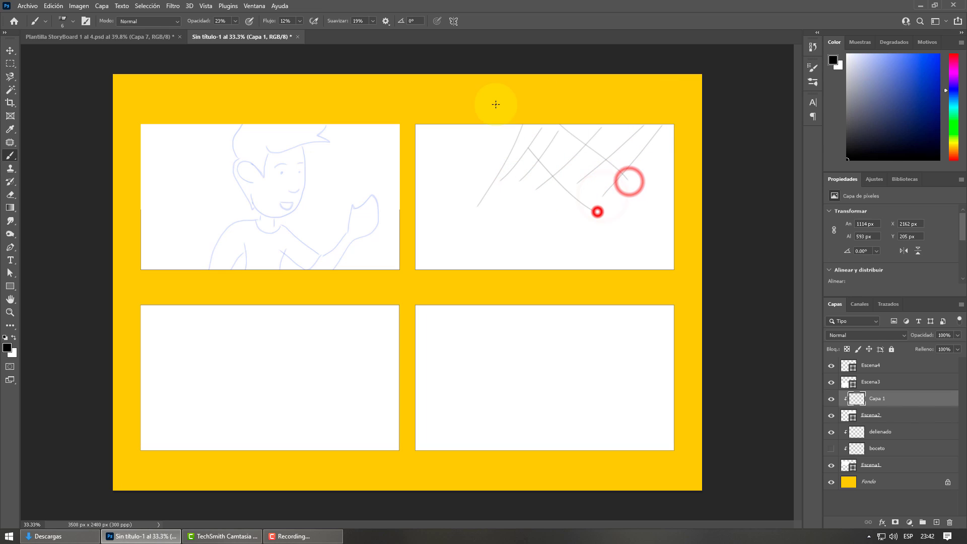
{"action": "left_click_drag", "start_coordinate": [539, 161], "coordinate": [499, 132]}
{"action": "left_click_drag", "start_coordinate": [565, 195], "coordinate": [524, 159]}
{"action": "mouse_move", "coordinate": [508, 200]}
{"action": "left_mouse_down"}
{"action": "mouse_move", "coordinate": [464, 156]}
{"action": "mouse_move", "coordinate": [423, 143]}
{"action": "mouse_move", "coordinate": [459, 147]}
{"action": "left_mouse_up"}
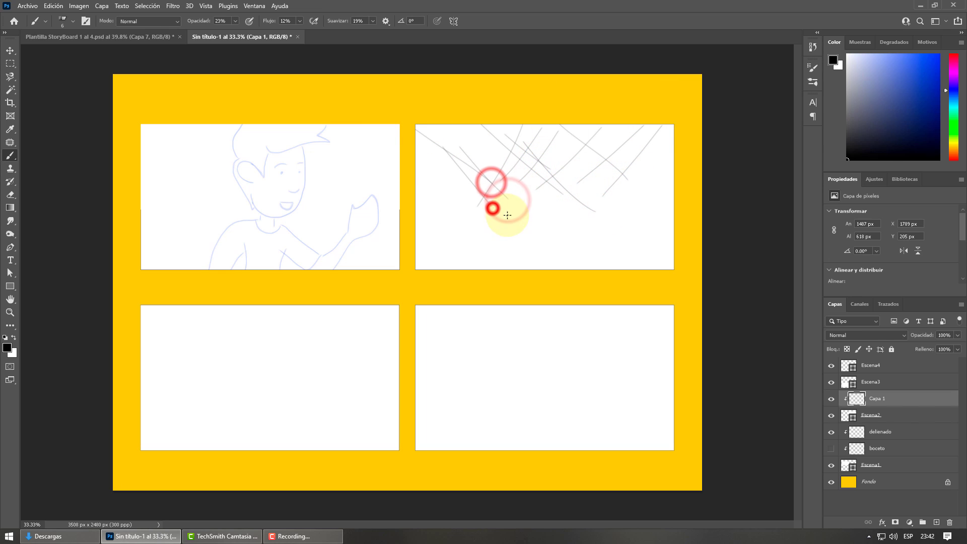
{"action": "left_click_drag", "start_coordinate": [503, 217], "coordinate": [439, 178]}
{"action": "mouse_move", "coordinate": [504, 216]}
{"action": "left_mouse_down"}
{"action": "mouse_move", "coordinate": [418, 207]}
{"action": "mouse_move", "coordinate": [444, 260]}
{"action": "mouse_move", "coordinate": [501, 227]}
{"action": "mouse_move", "coordinate": [469, 269]}
{"action": "left_mouse_up"}
{"action": "left_click_drag", "start_coordinate": [507, 231], "coordinate": [501, 265]}
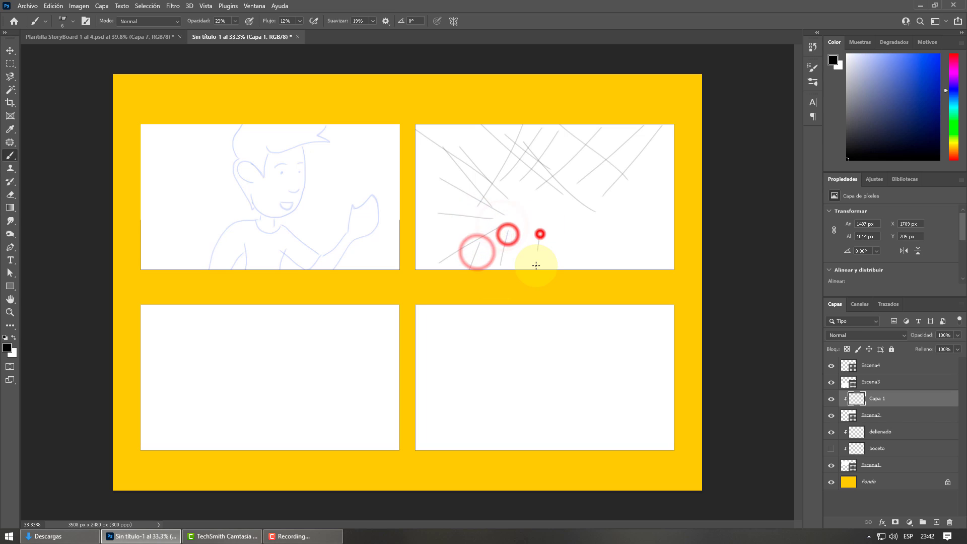
{"action": "left_click_drag", "start_coordinate": [540, 235], "coordinate": [537, 255]}
{"action": "left_click_drag", "start_coordinate": [573, 228], "coordinate": [569, 260]}
{"action": "mouse_move", "coordinate": [597, 231]}
{"action": "left_mouse_down"}
{"action": "mouse_move", "coordinate": [598, 279]}
{"action": "mouse_move", "coordinate": [673, 251]}
{"action": "left_mouse_up"}
{"action": "mouse_move", "coordinate": [650, 197]}
{"action": "left_mouse_down"}
{"action": "mouse_move", "coordinate": [674, 191]}
{"action": "mouse_move", "coordinate": [675, 152]}
{"action": "left_mouse_up"}
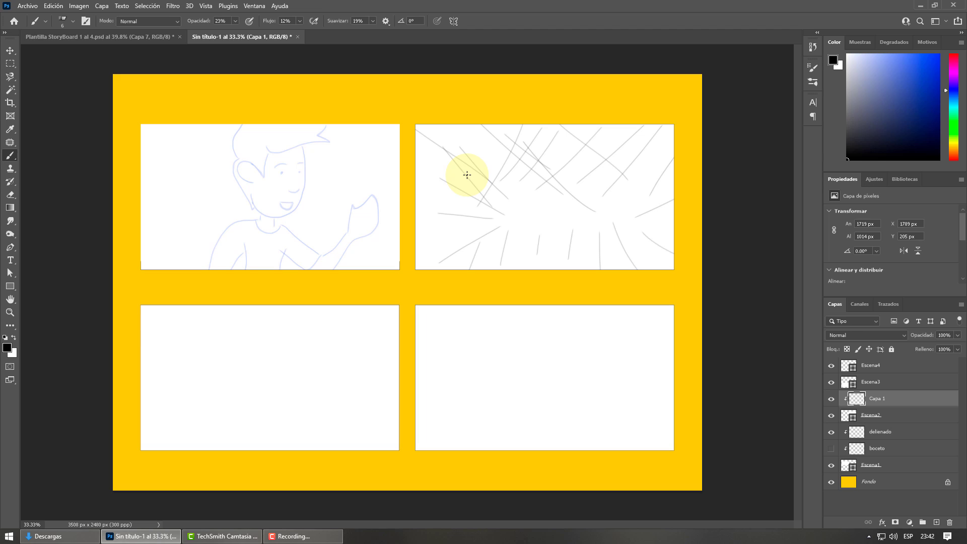
- Group all layers from Escena4 down to Escena1 and name the group Escenas
{"action": "left_click", "coordinate": [861, 369]}
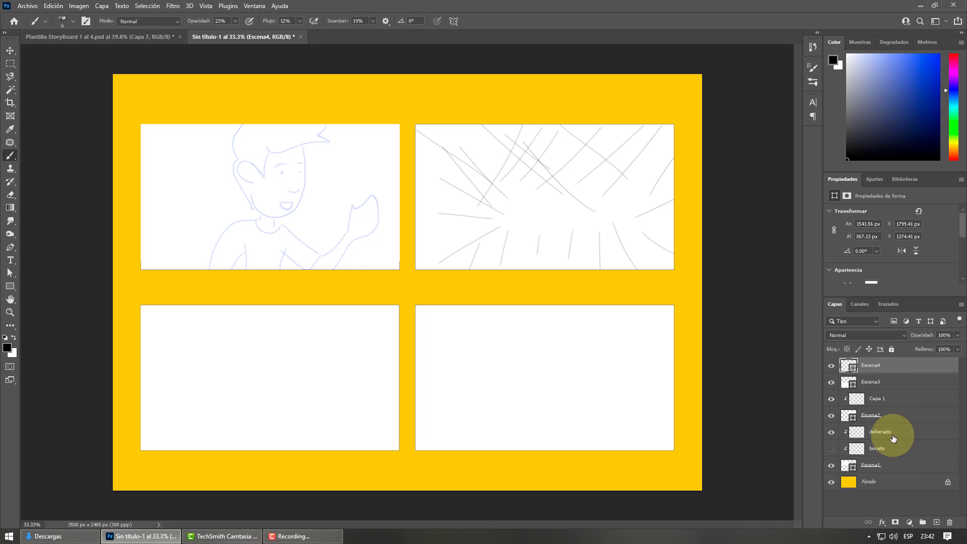
{"action": "left_click", "coordinate": [899, 465], "text": "shift"}
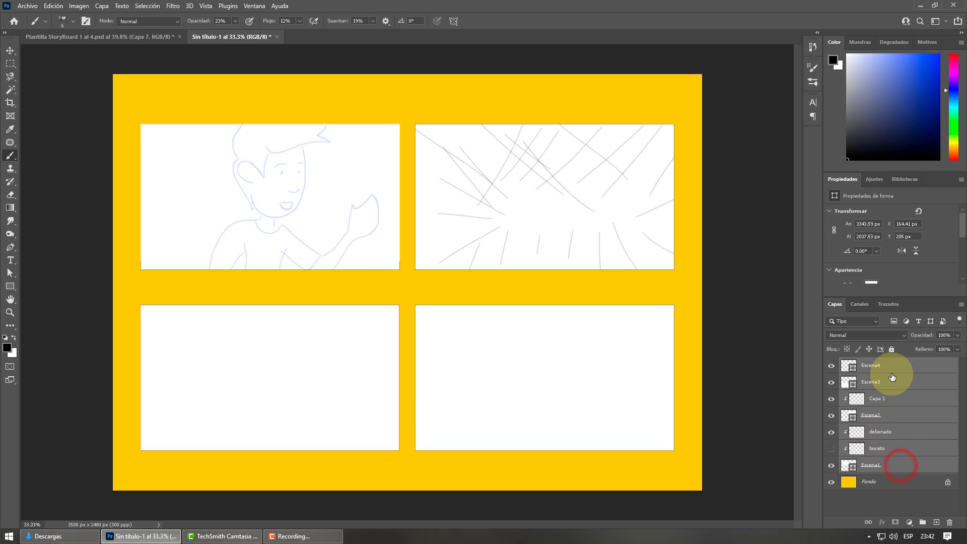
{"action": "left_click", "coordinate": [922, 522]}
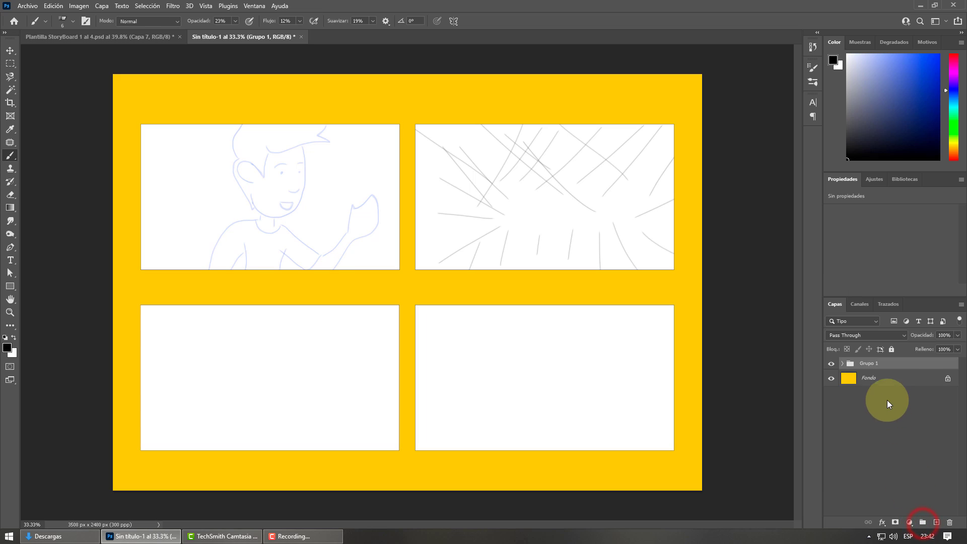
{"action": "double_click", "coordinate": [870, 362]}
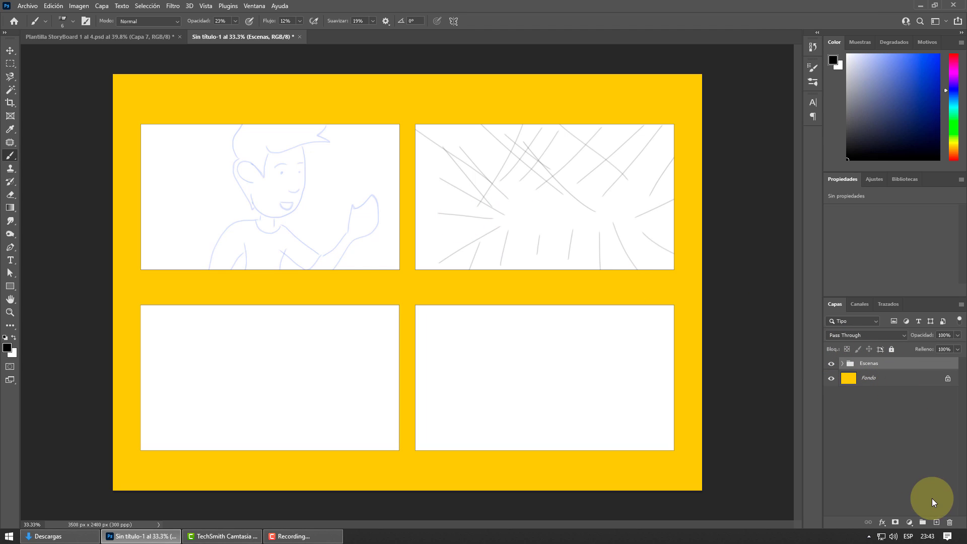
- Add a new layer and create a Comic Sans MS text box spanning the gap directly below the first frame
{"action": "left_click", "coordinate": [936, 522]}
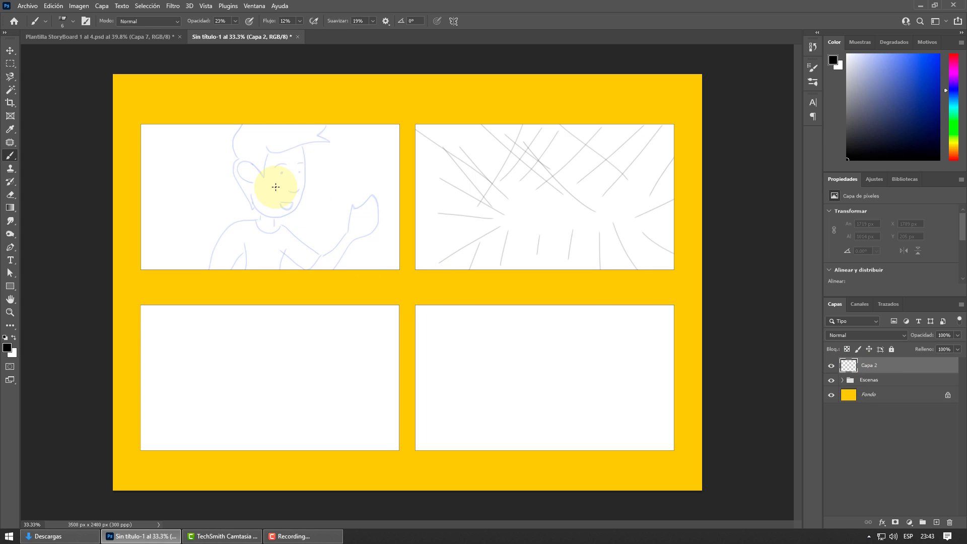
{"action": "left_click", "coordinate": [10, 260]}
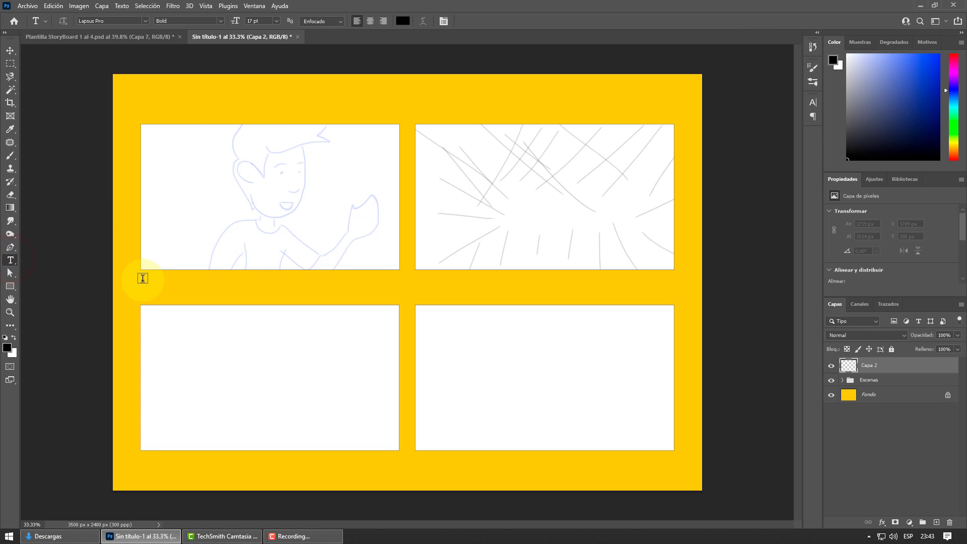
{"action": "left_click_drag", "start_coordinate": [143, 278], "coordinate": [397, 296]}
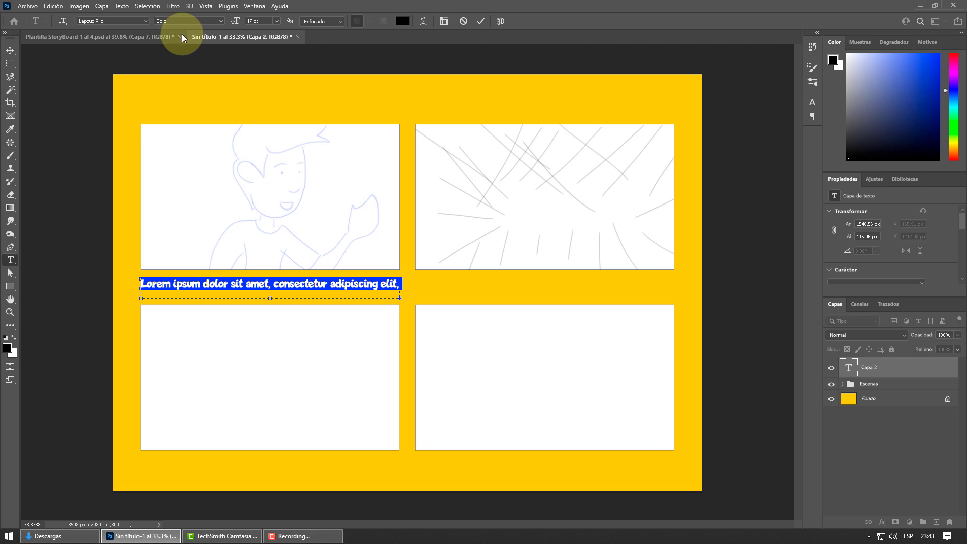
{"action": "left_click", "coordinate": [145, 21]}
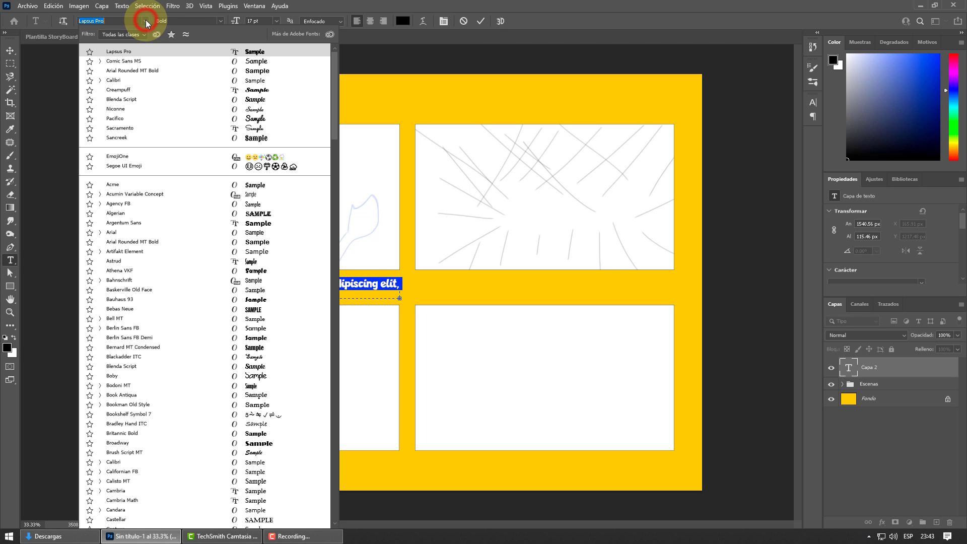
{"action": "left_click", "coordinate": [130, 62]}
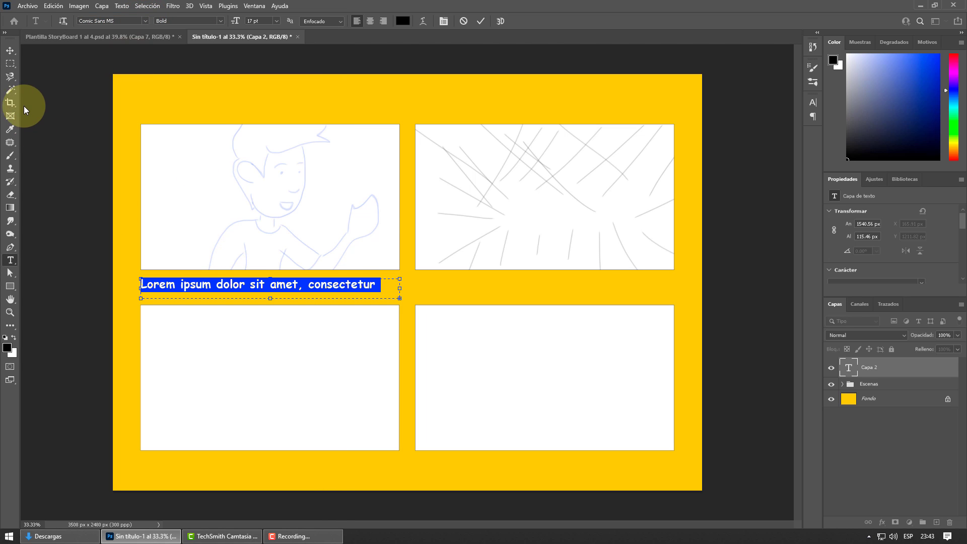
- Fill the text box with a caption reading "Dialogo: Hola" followed by a character's first name, and commit it
{"action": "type", "text": "Dialogo: Hola Jose"}
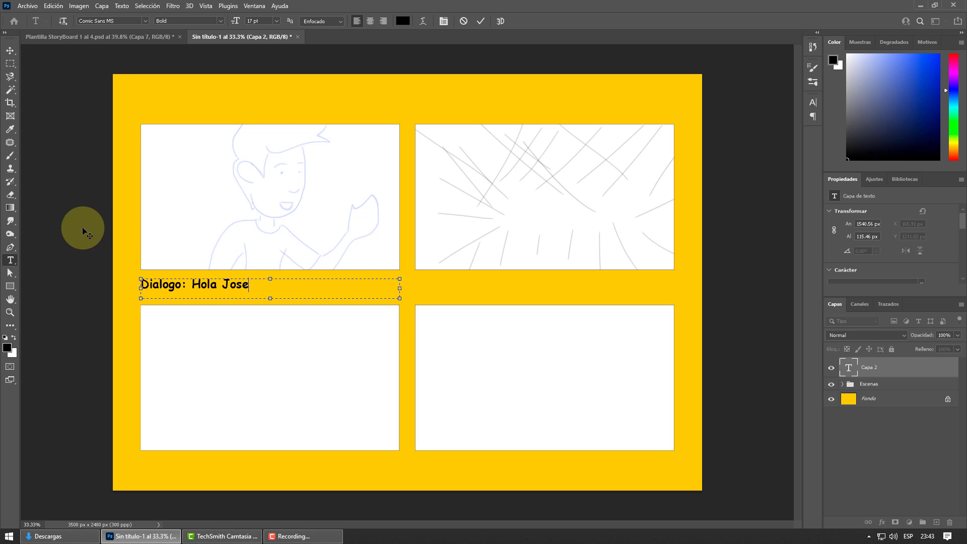
{"action": "left_click", "coordinate": [220, 280]}
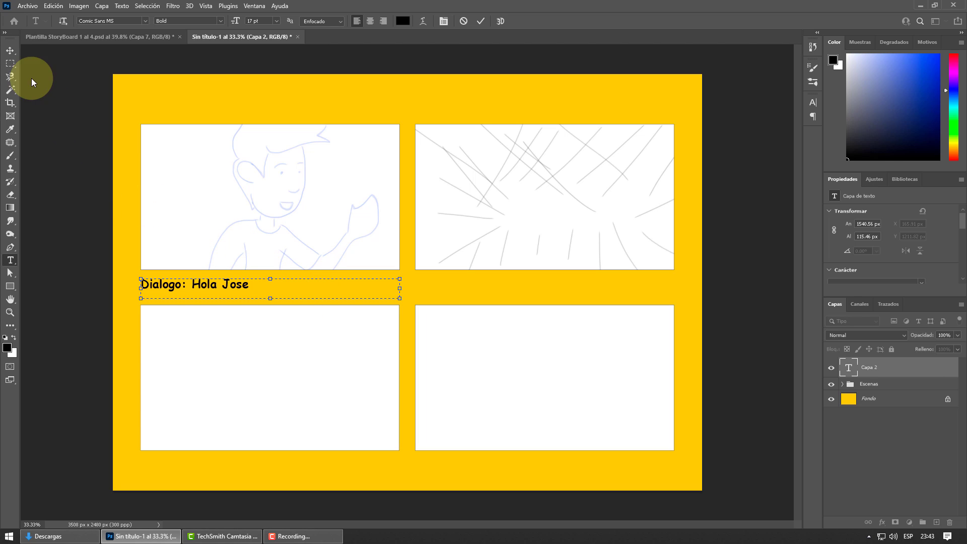
{"action": "left_click", "coordinate": [7, 52]}
{"action": "left_click", "coordinate": [37, 108]}
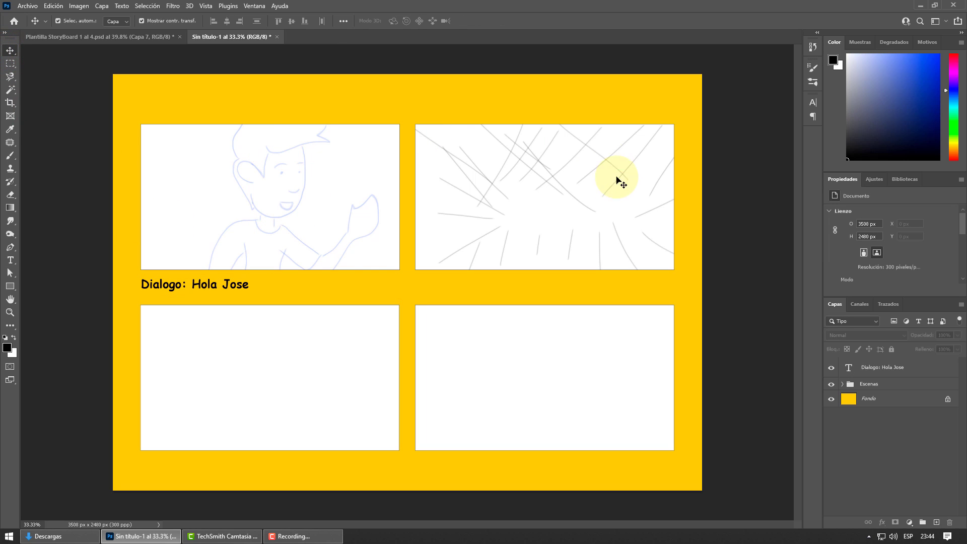
- Duplicate the dialogue caption three times and place one copy below each of the other three frames
{"action": "left_click", "coordinate": [252, 289]}
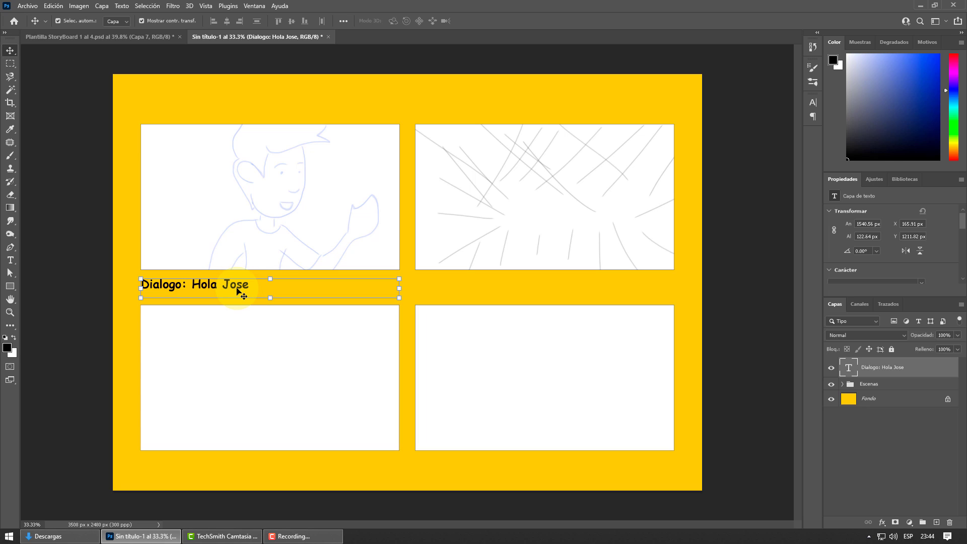
{"action": "key", "text": "ctrl+j"}
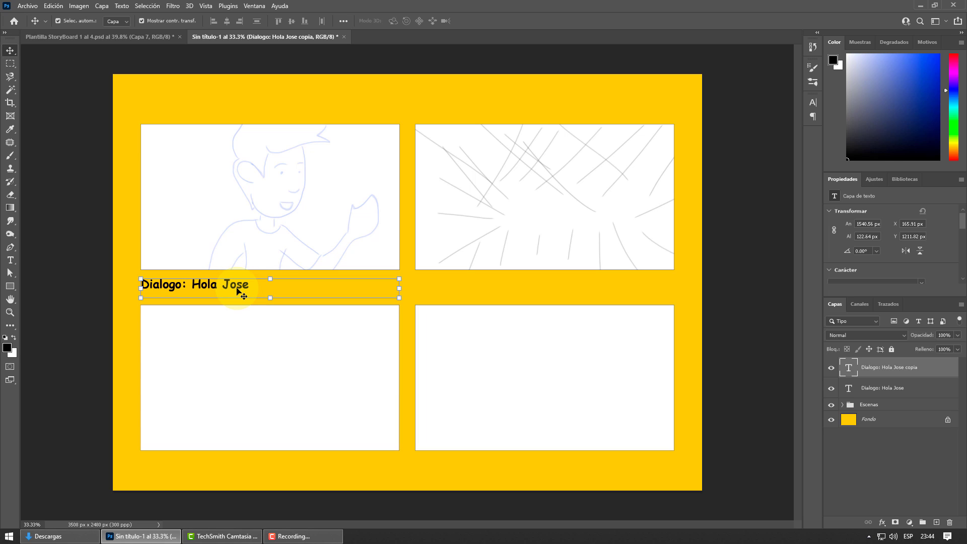
{"action": "left_click_drag", "start_coordinate": [238, 290], "coordinate": [513, 290]}
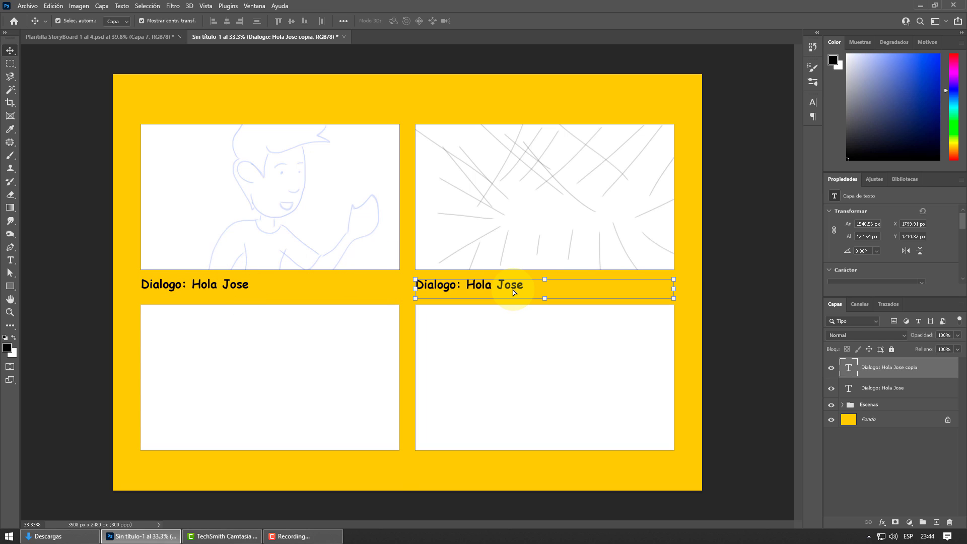
{"action": "key", "text": "ctrl+j"}
{"action": "left_click_drag", "start_coordinate": [513, 289], "coordinate": [518, 469]}
{"action": "key", "text": "ctrl+j"}
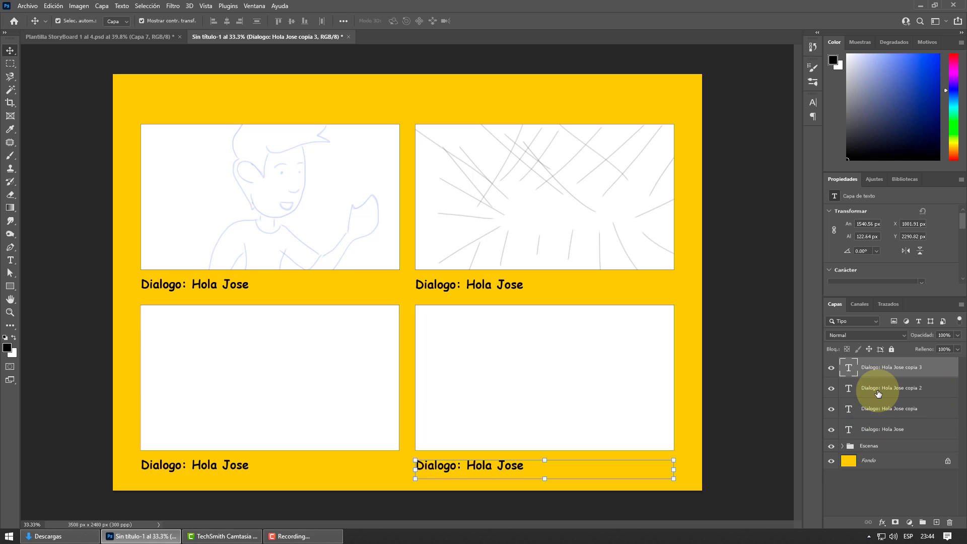
- Group the four dialogue caption layers and name the group Dialogo
{"action": "left_click", "coordinate": [883, 429], "text": "shift"}
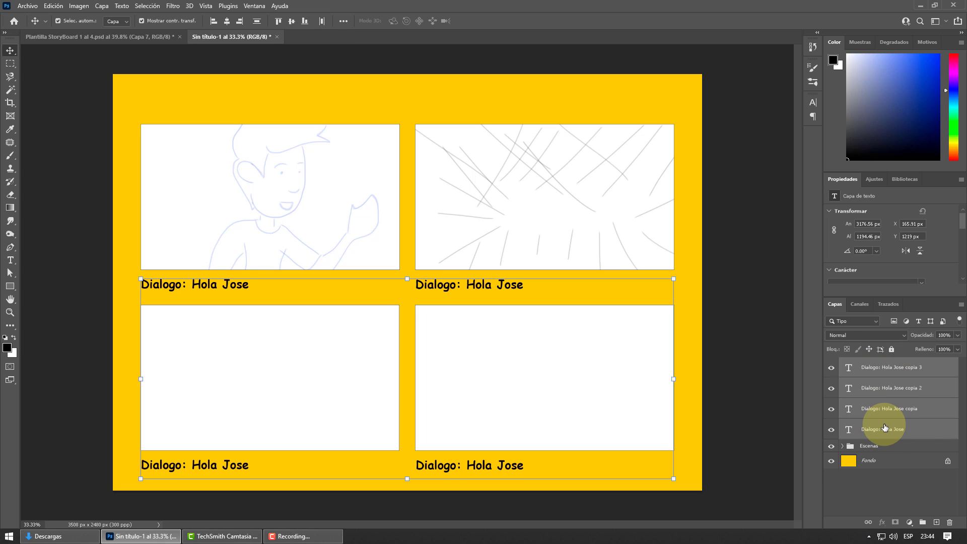
{"action": "left_click", "coordinate": [922, 522]}
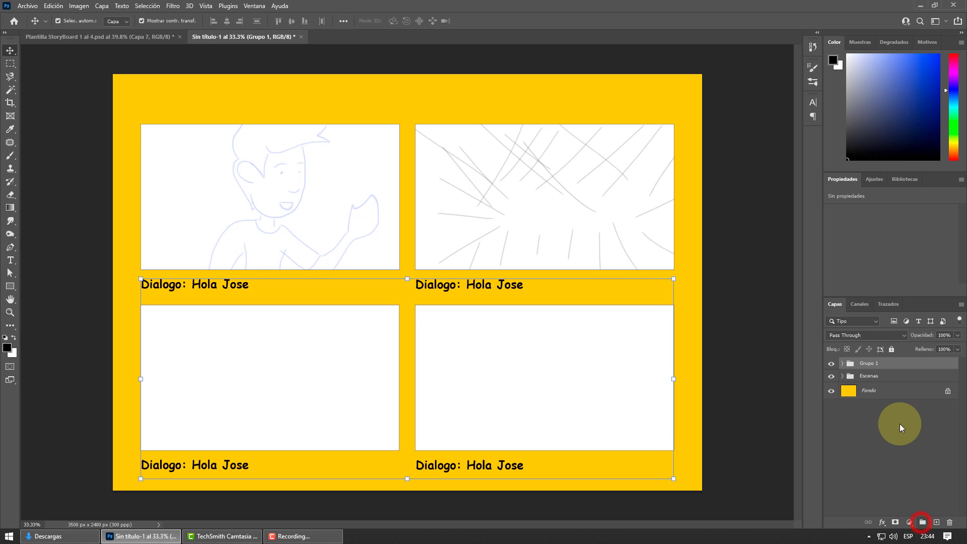
{"action": "double_click", "coordinate": [871, 369]}
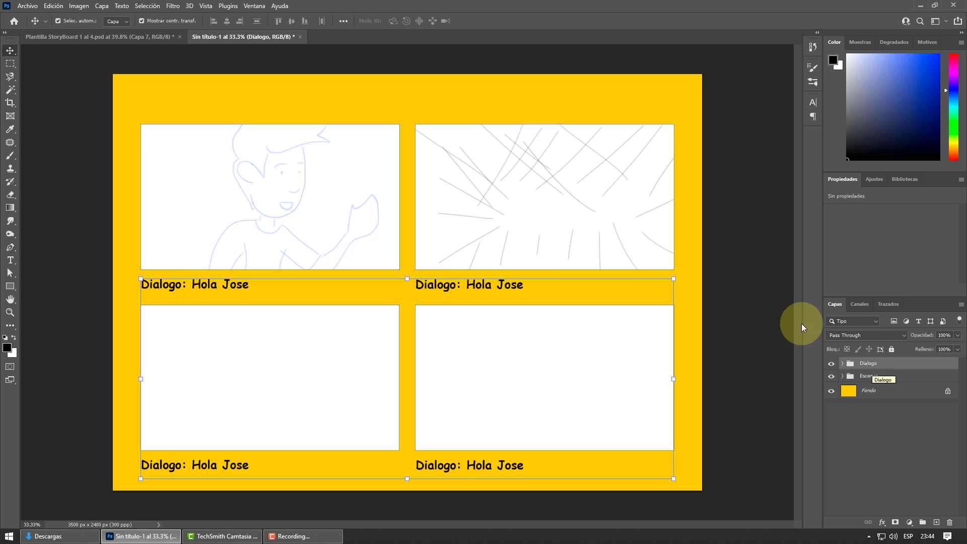
{"action": "left_click", "coordinate": [88, 240]}
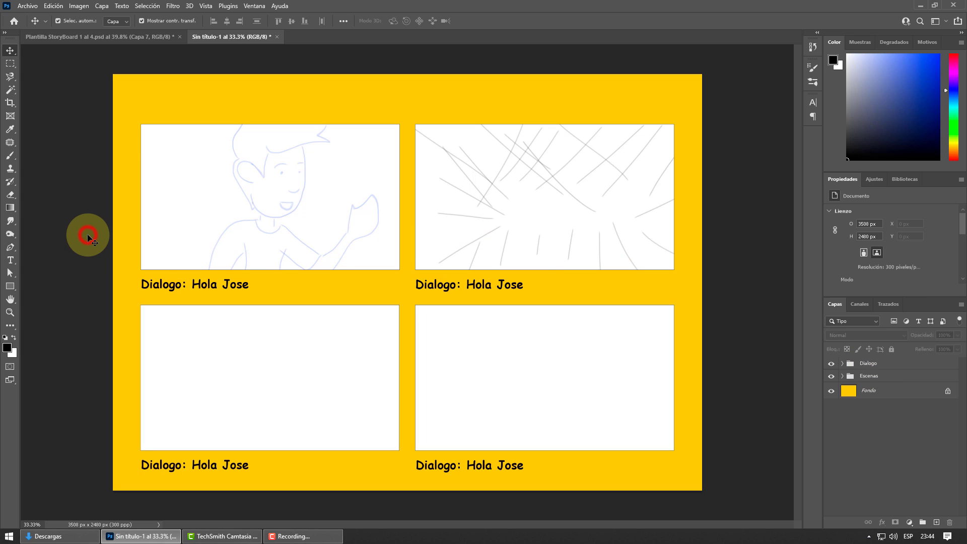
- Add a small text box reading 01 in the lower-right corner of the first frame
{"action": "left_click", "coordinate": [11, 261]}
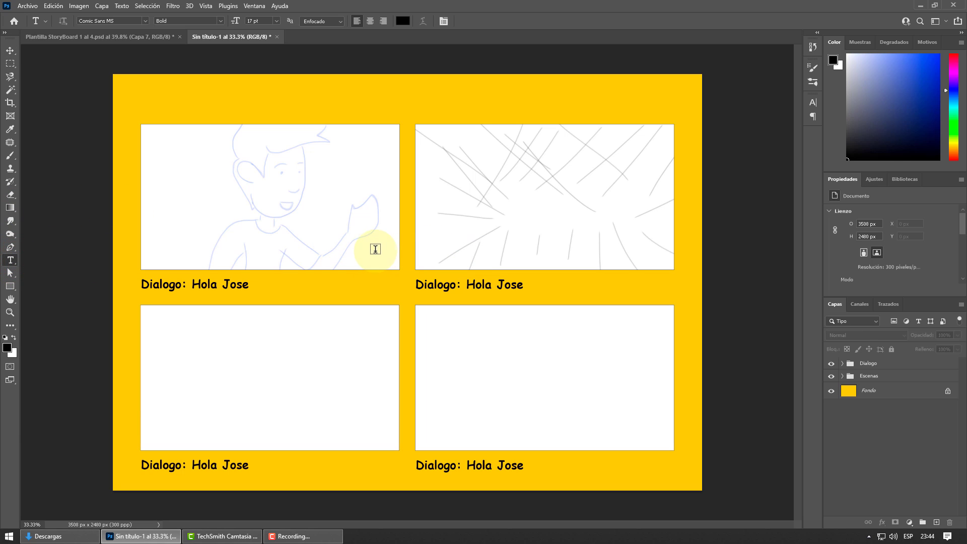
{"action": "left_click_drag", "start_coordinate": [371, 246], "coordinate": [389, 261]}
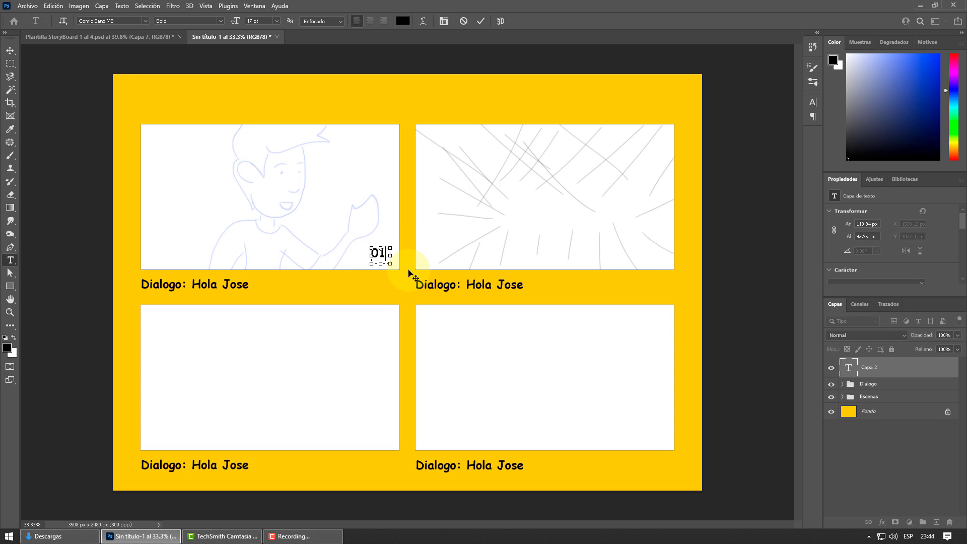
{"action": "left_click", "coordinate": [10, 50]}
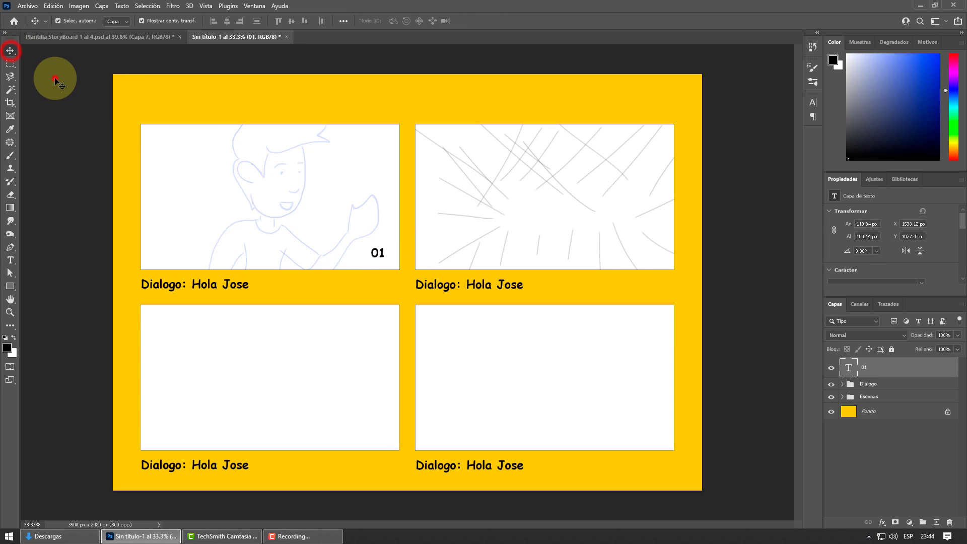
{"action": "left_click", "coordinate": [377, 253]}
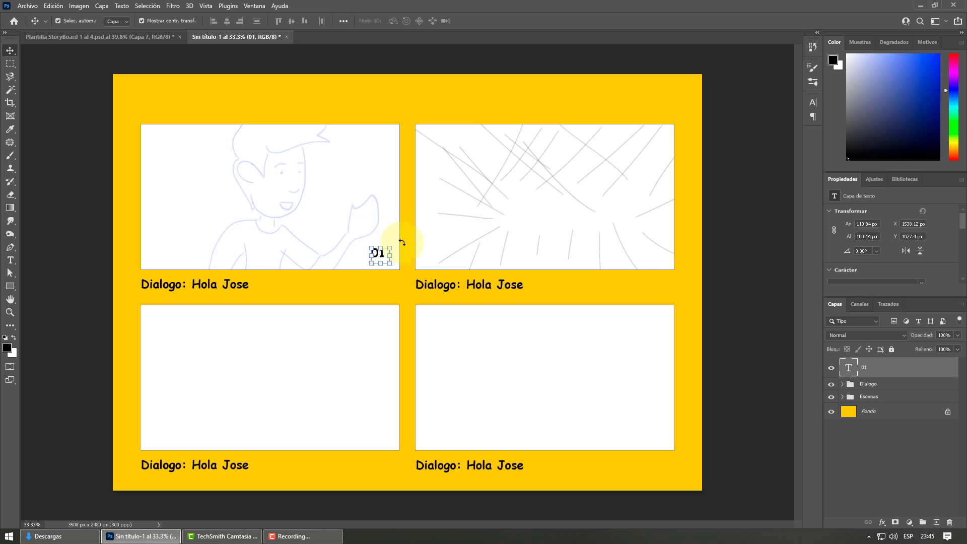
{"action": "left_click", "coordinate": [301, 99]}
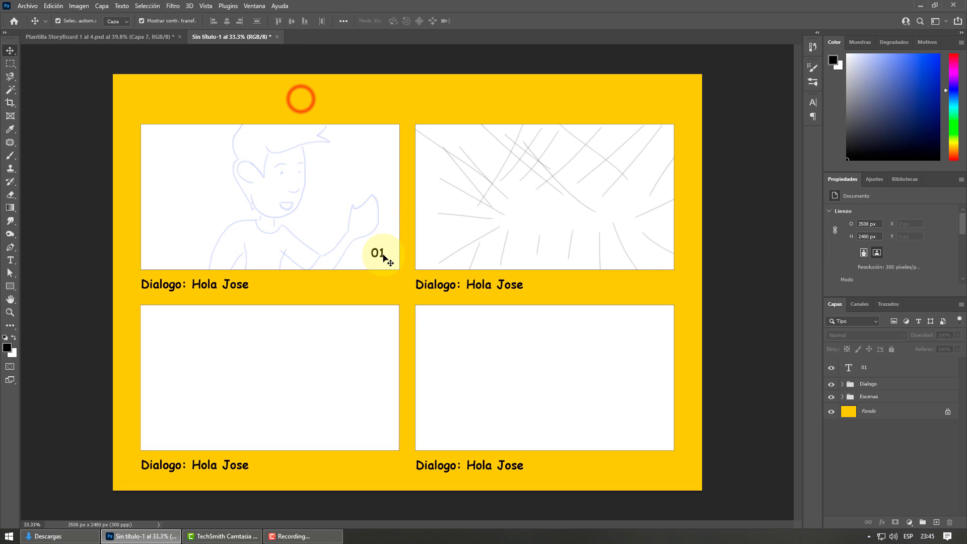
- Duplicate the 01 label into the lower-right corner of the second frame and change its text to 02
{"action": "left_click", "coordinate": [383, 258]}
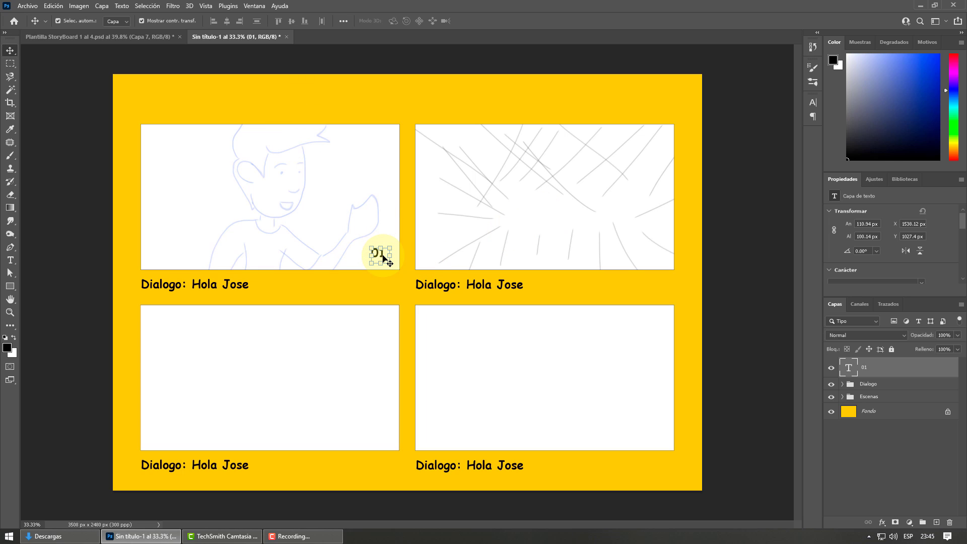
{"action": "key", "text": "ctrl+j"}
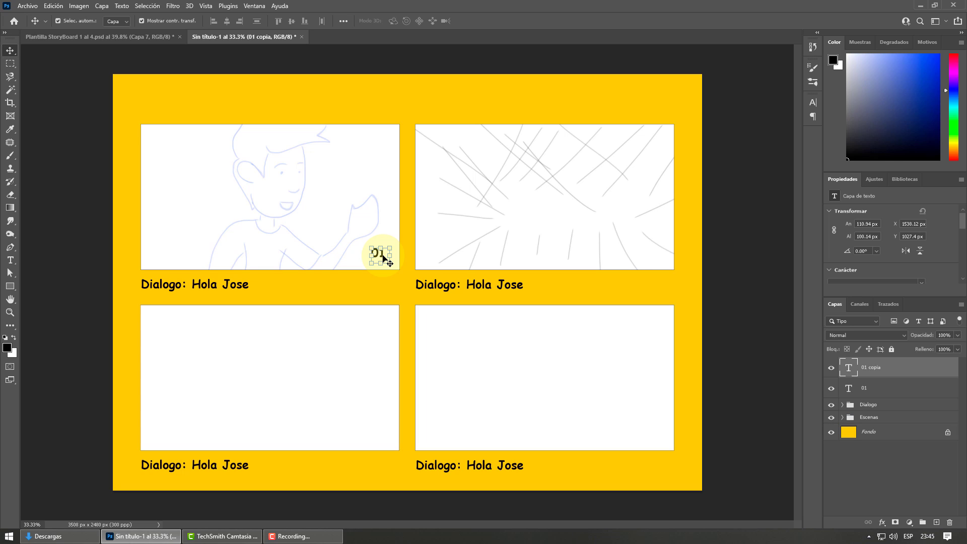
{"action": "left_click_drag", "start_coordinate": [383, 257], "coordinate": [659, 250]}
{"action": "double_click", "coordinate": [660, 258]}
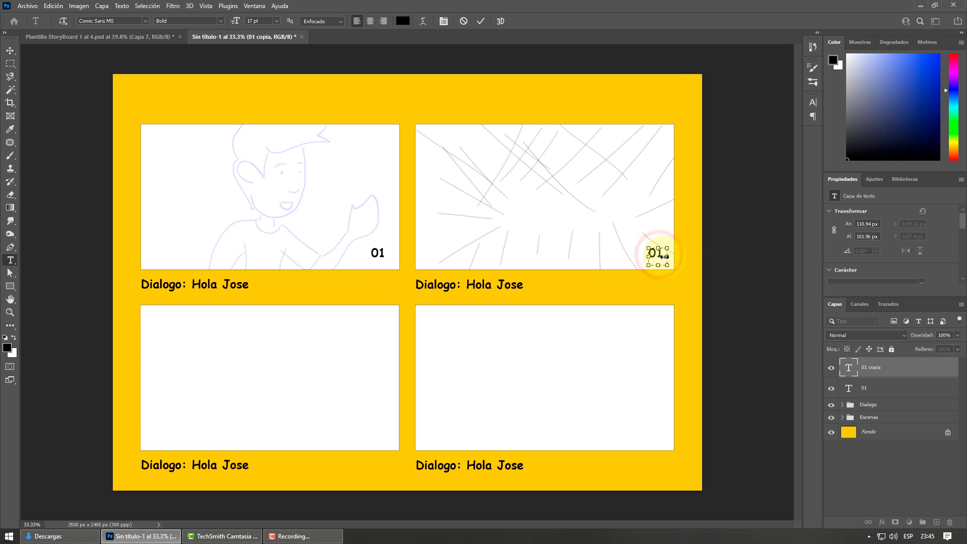
{"action": "type", "text": "02"}
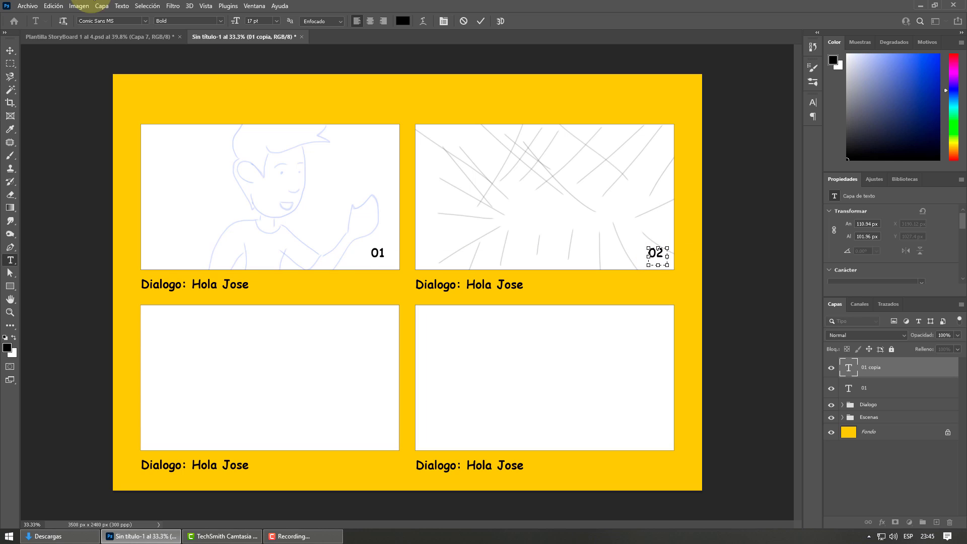
{"action": "left_click", "coordinate": [10, 50]}
{"action": "left_click", "coordinate": [704, 300]}
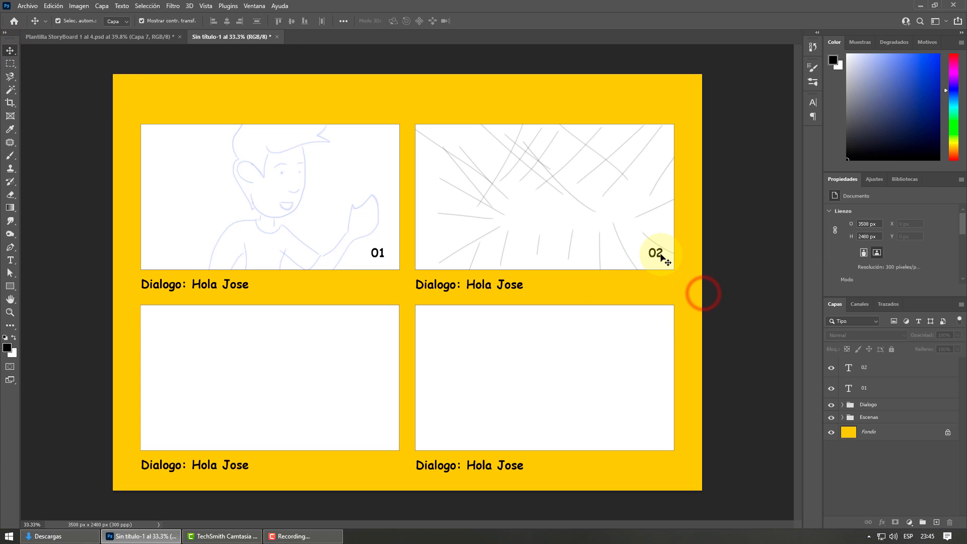
- Duplicate the 02 label into the lower-right corner of the third frame and change its text to 03
{"action": "left_click", "coordinate": [659, 256]}
{"action": "key", "text": "ctrl+j"}
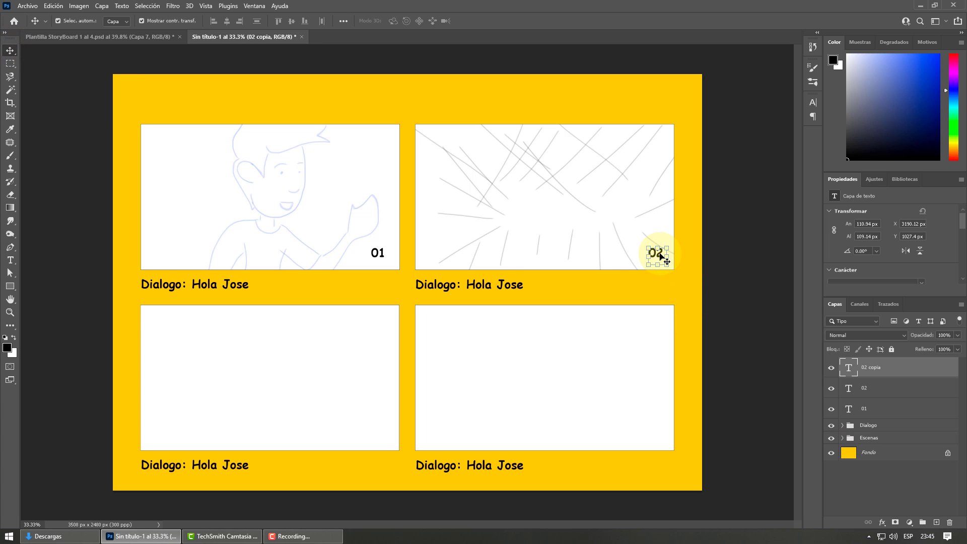
{"action": "left_click_drag", "start_coordinate": [661, 256], "coordinate": [382, 440]}
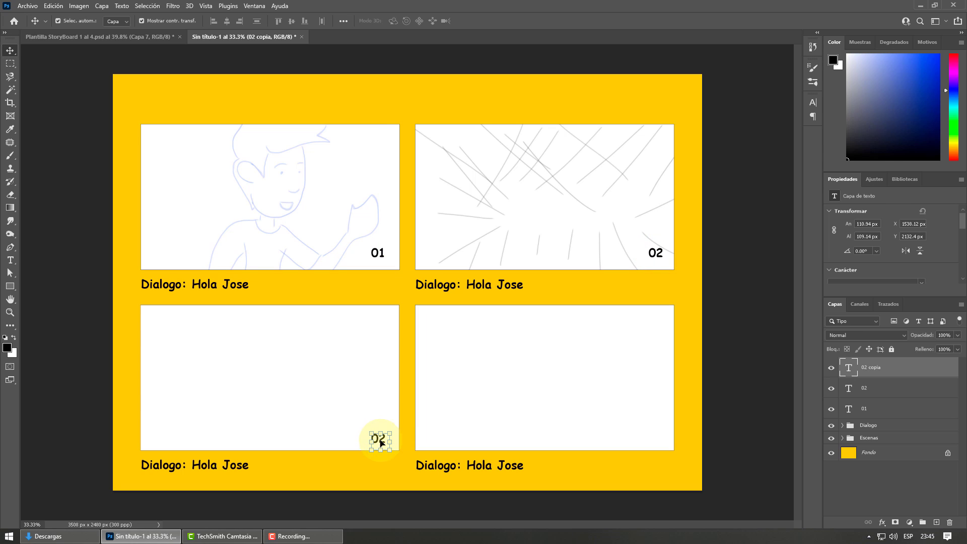
{"action": "left_click", "coordinate": [10, 260]}
{"action": "double_click", "coordinate": [378, 441]}
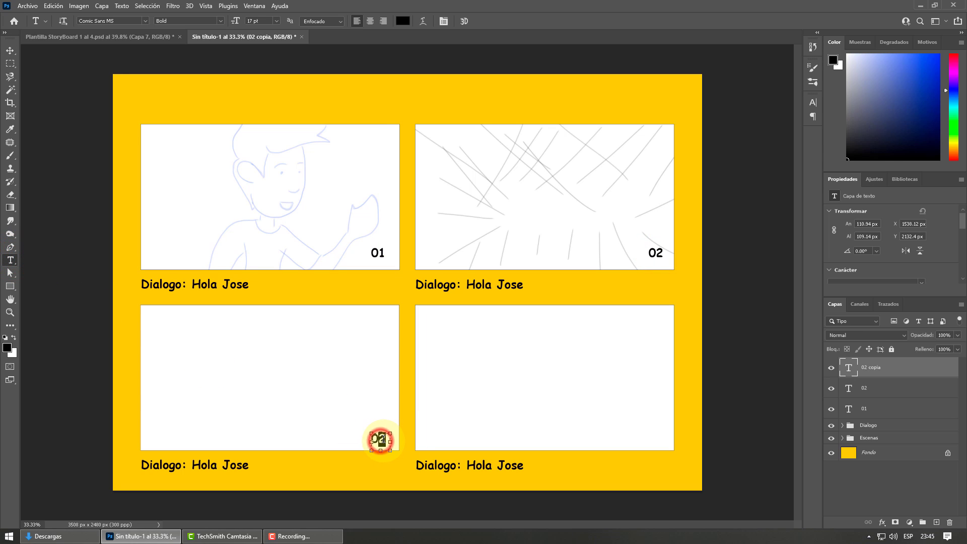
{"action": "type", "text": "03"}
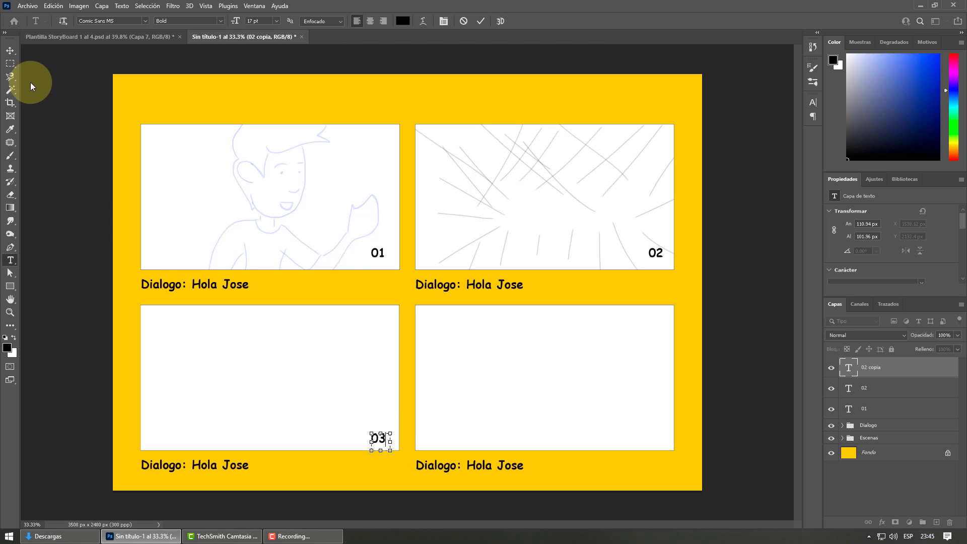
{"action": "left_click", "coordinate": [10, 51]}
{"action": "left_click", "coordinate": [375, 477]}
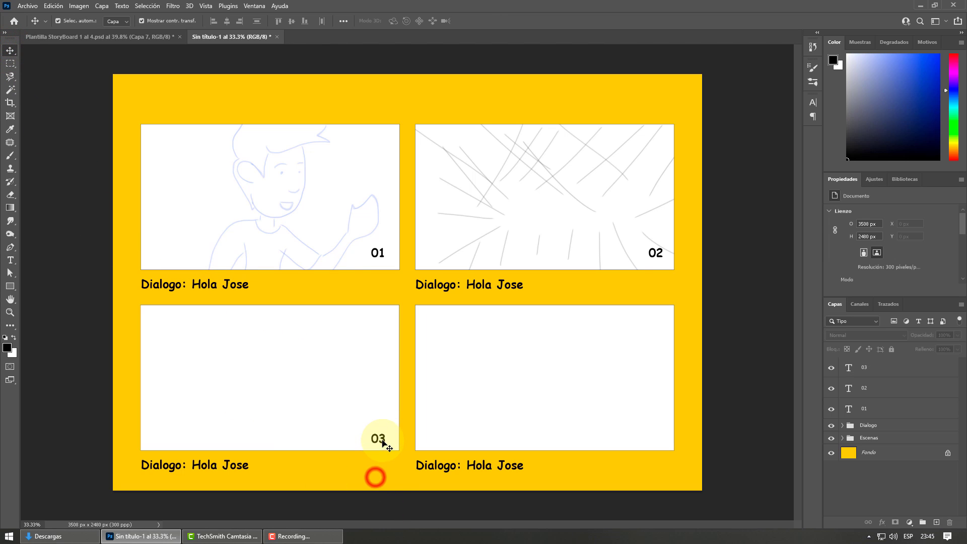
- Duplicate the 03 label into the lower-right corner of the fourth frame and change its text to 04
{"action": "left_click", "coordinate": [381, 440]}
{"action": "key", "text": "ctrl+j"}
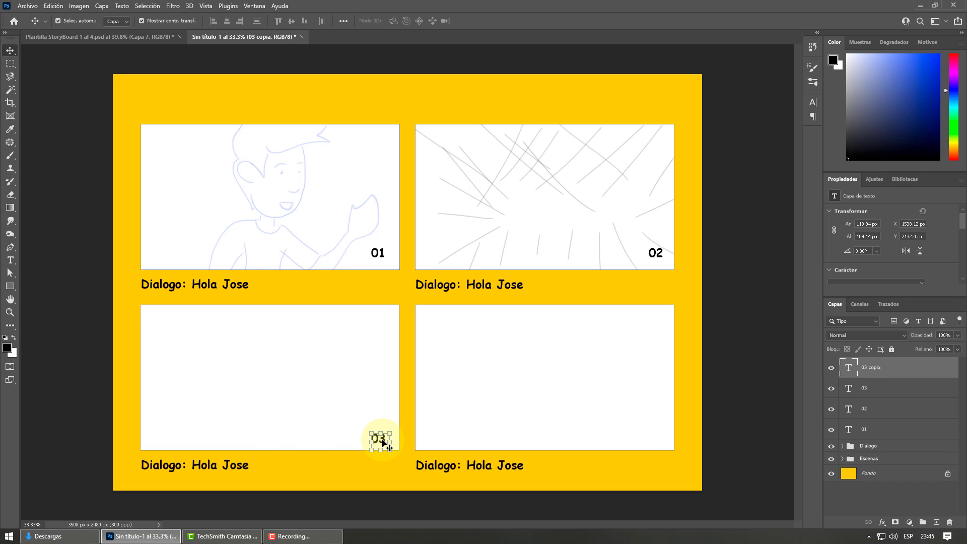
{"action": "left_click_drag", "start_coordinate": [383, 442], "coordinate": [661, 440]}
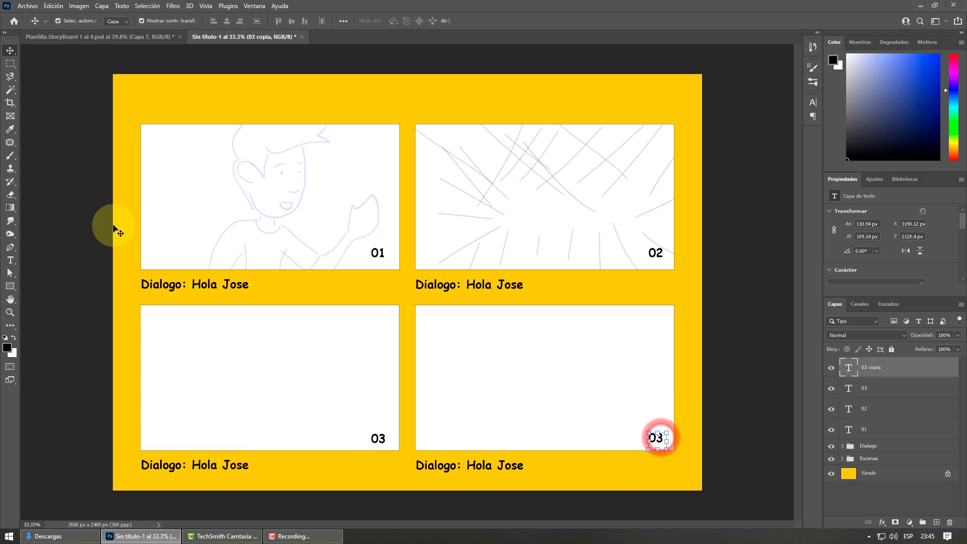
{"action": "left_click", "coordinate": [17, 264]}
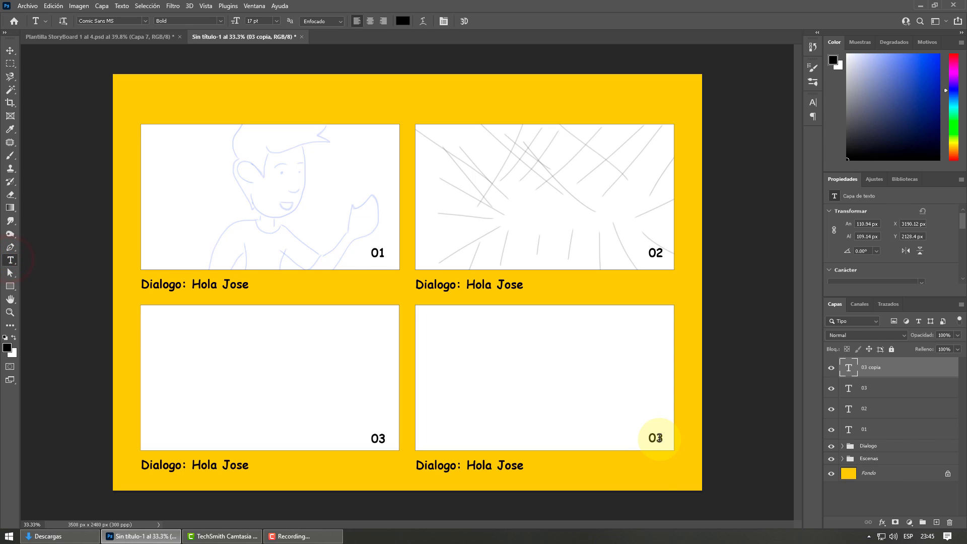
{"action": "left_click", "coordinate": [658, 439]}
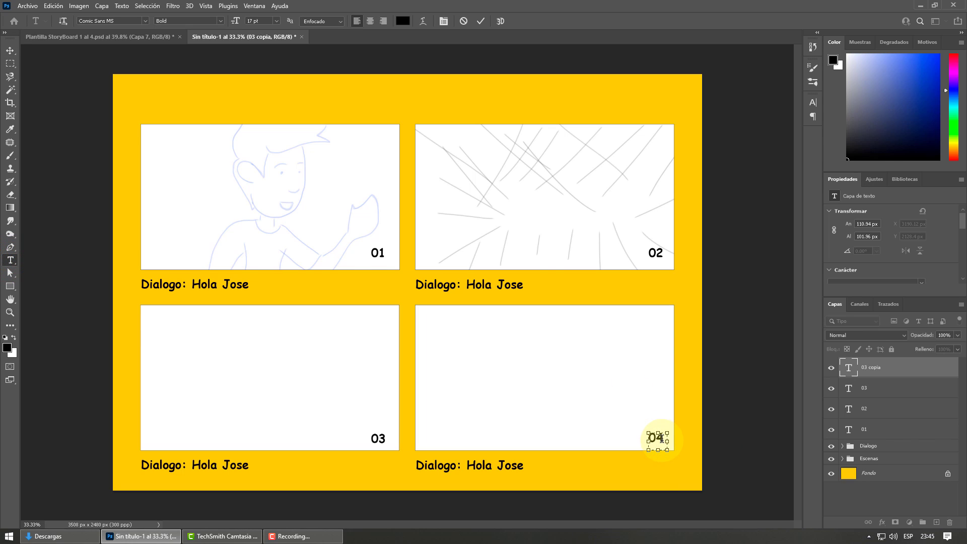
- Group the four frame number text layers 01 to 04 and name the group NumEscenas
{"action": "left_click", "coordinate": [10, 51]}
{"action": "left_click", "coordinate": [68, 91]}
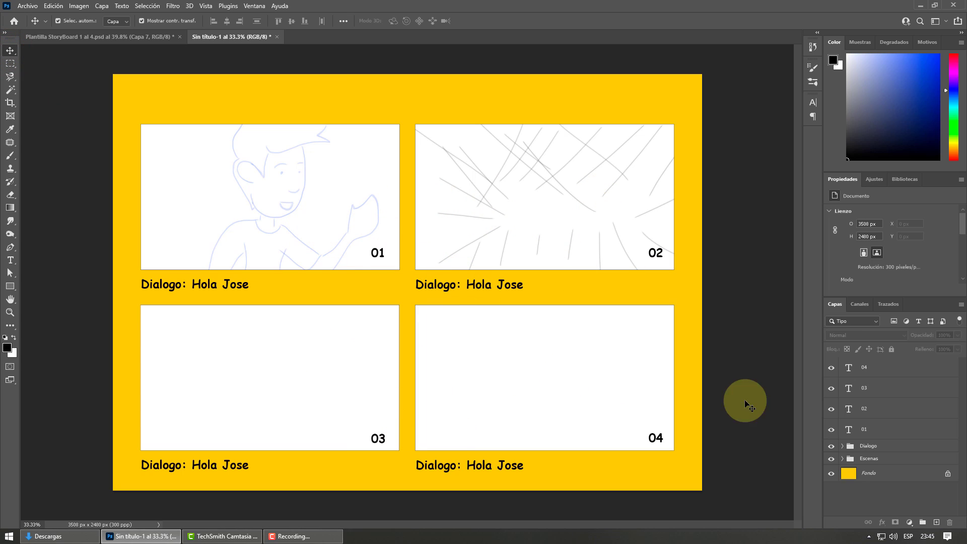
{"action": "left_click", "coordinate": [873, 368]}
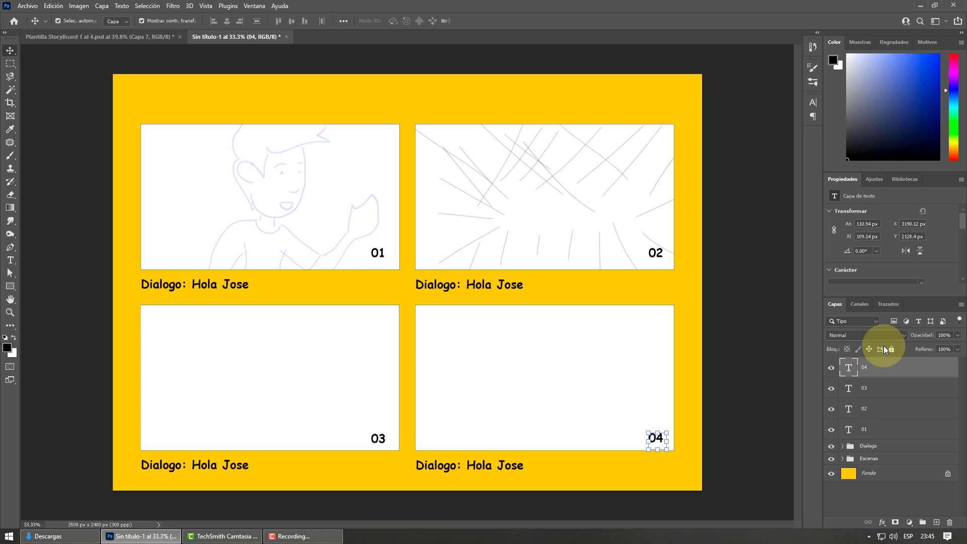
{"action": "left_click", "coordinate": [883, 428], "text": "shift"}
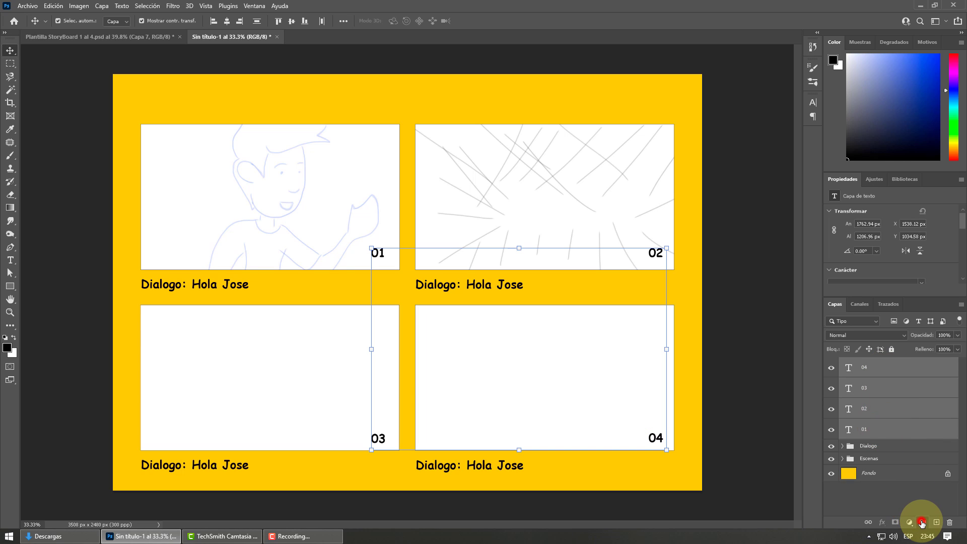
{"action": "left_click", "coordinate": [921, 521]}
{"action": "double_click", "coordinate": [872, 363]}
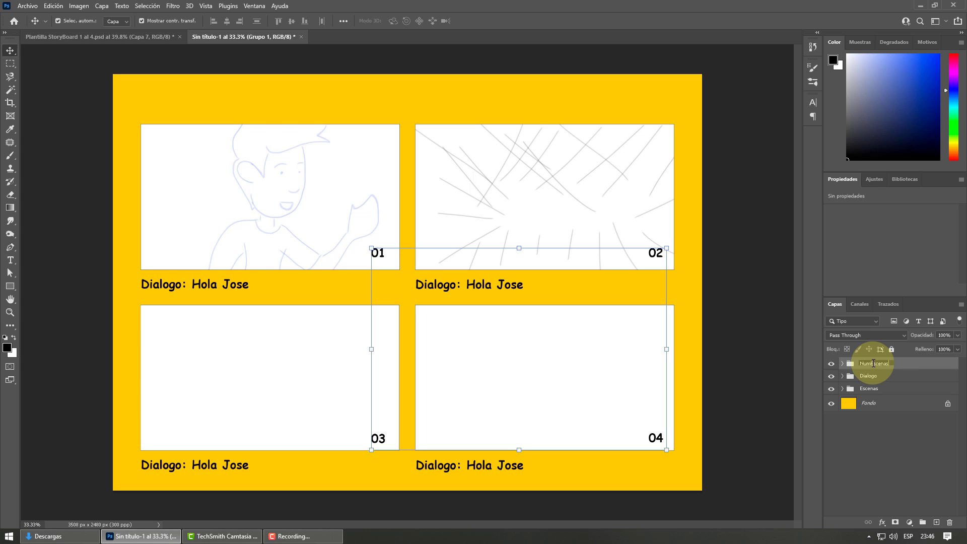
{"action": "key", "text": "Return"}
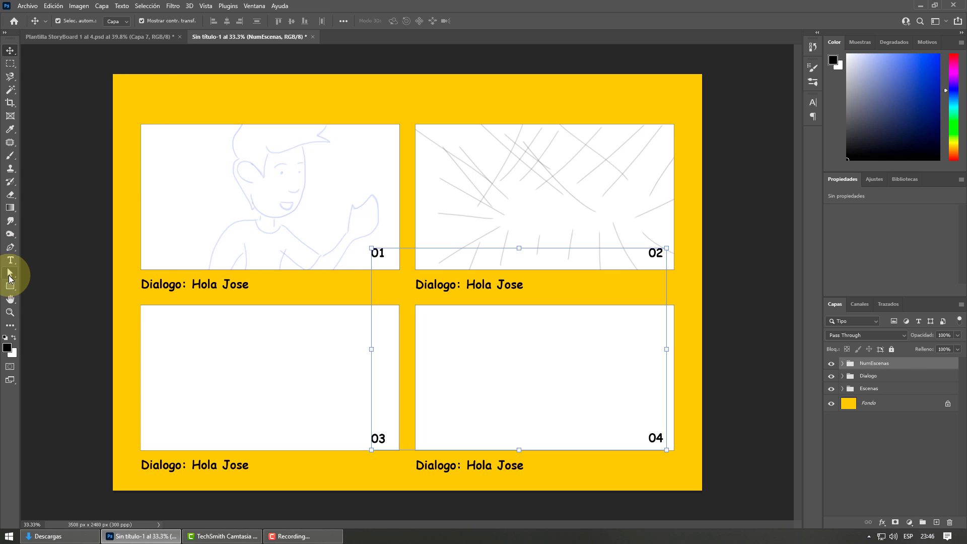
- Add a two-line title reading ANIMACION STORYBOARD above the first frame and set its font to Lapsus Pro
{"action": "left_click", "coordinate": [11, 261]}
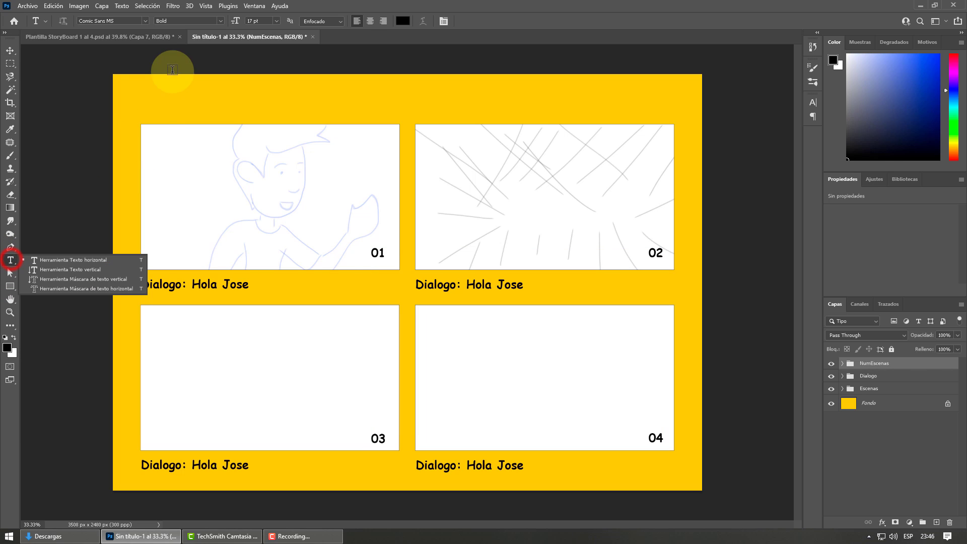
{"action": "left_click", "coordinate": [162, 93]}
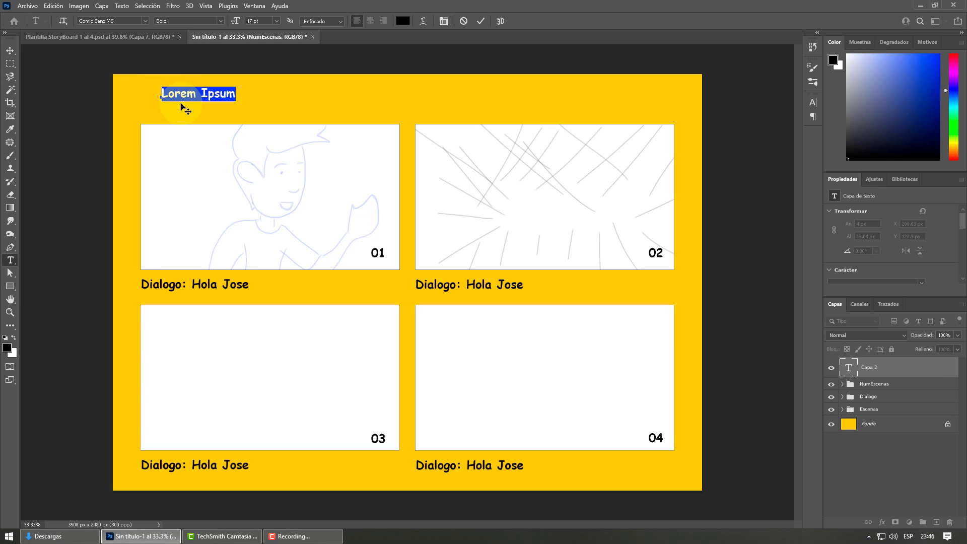
{"action": "type", "text": "ANIMACION"}
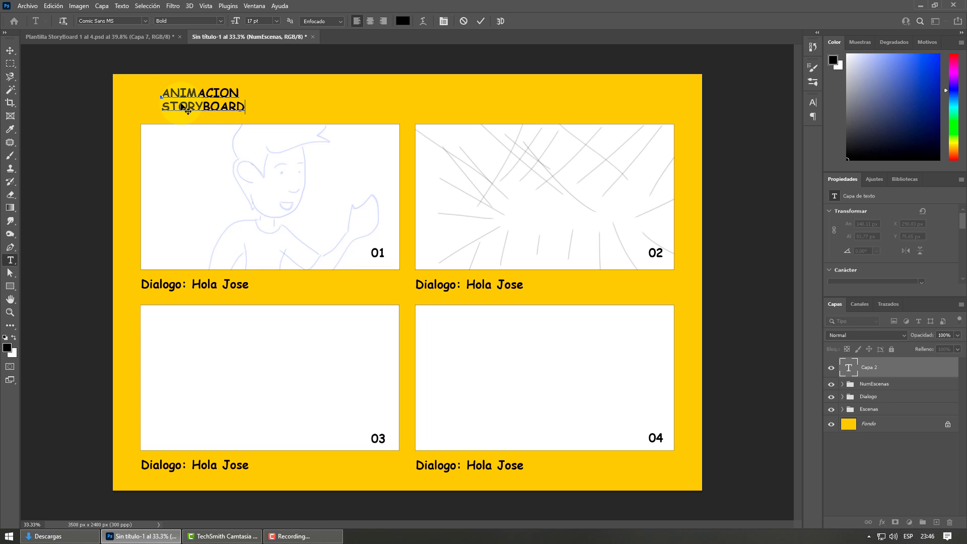
{"action": "left_click_drag", "start_coordinate": [245, 107], "coordinate": [236, 106]}
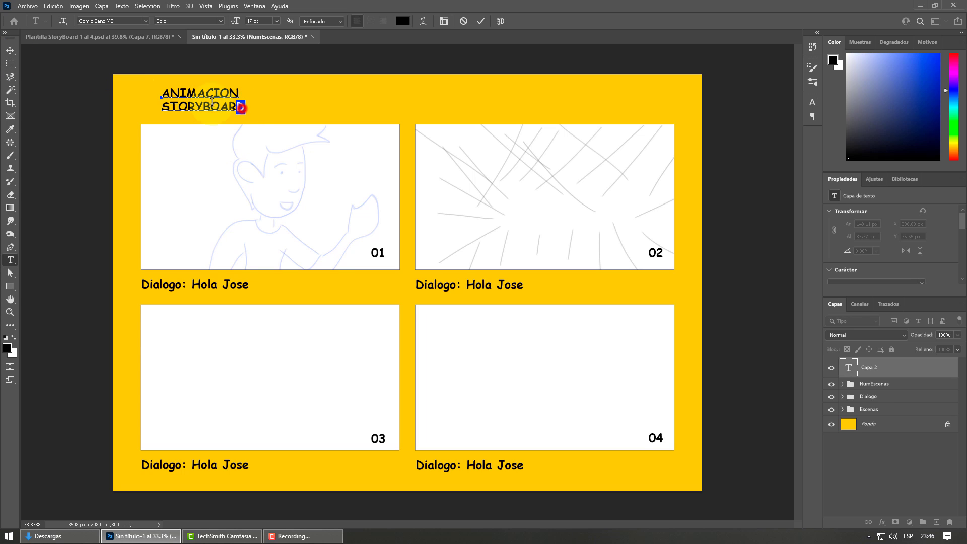
{"action": "key", "text": "ctrl+a"}
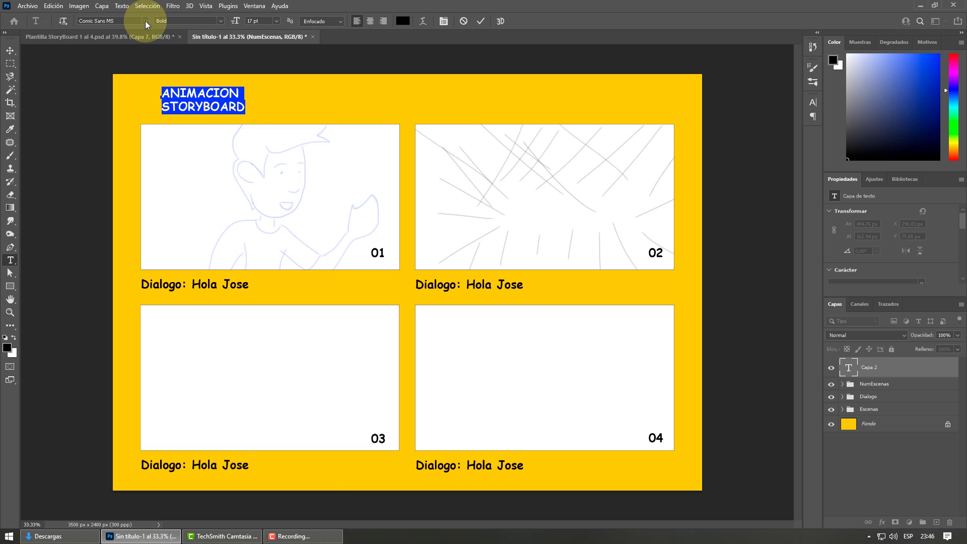
{"action": "left_click", "coordinate": [145, 20]}
{"action": "left_click", "coordinate": [122, 60]}
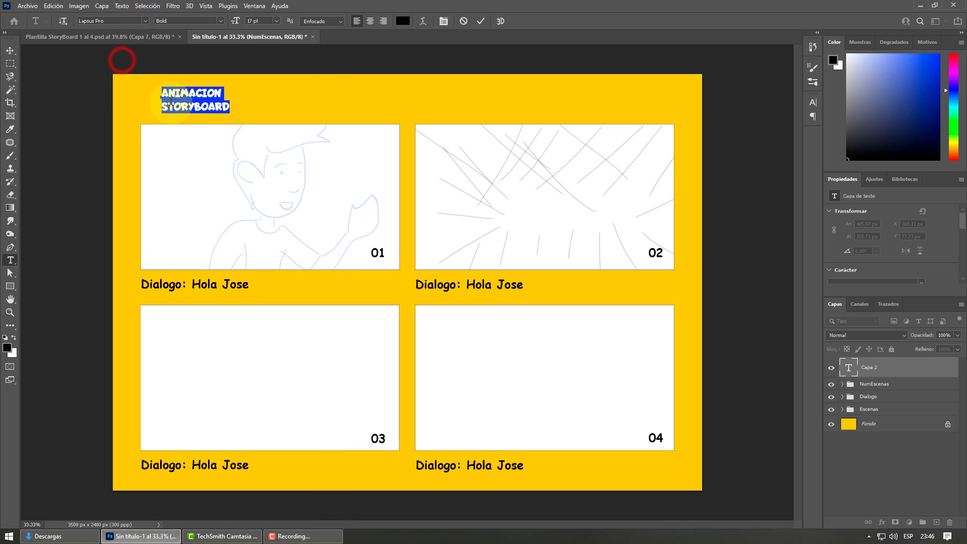
- Enlarge the title to about 31.5 pt and align its left edge with the first frame
{"action": "left_click", "coordinate": [10, 50]}
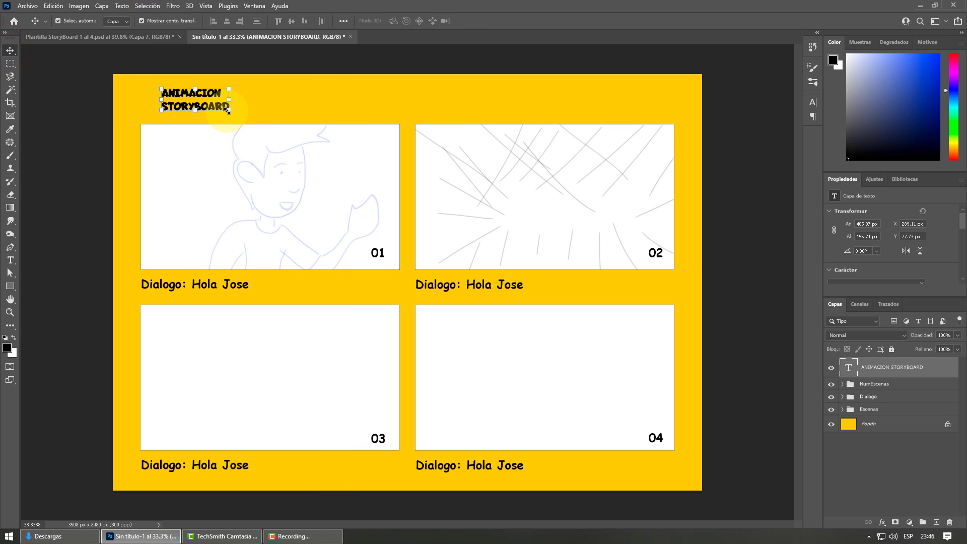
{"action": "left_click_drag", "start_coordinate": [228, 110], "coordinate": [247, 114]}
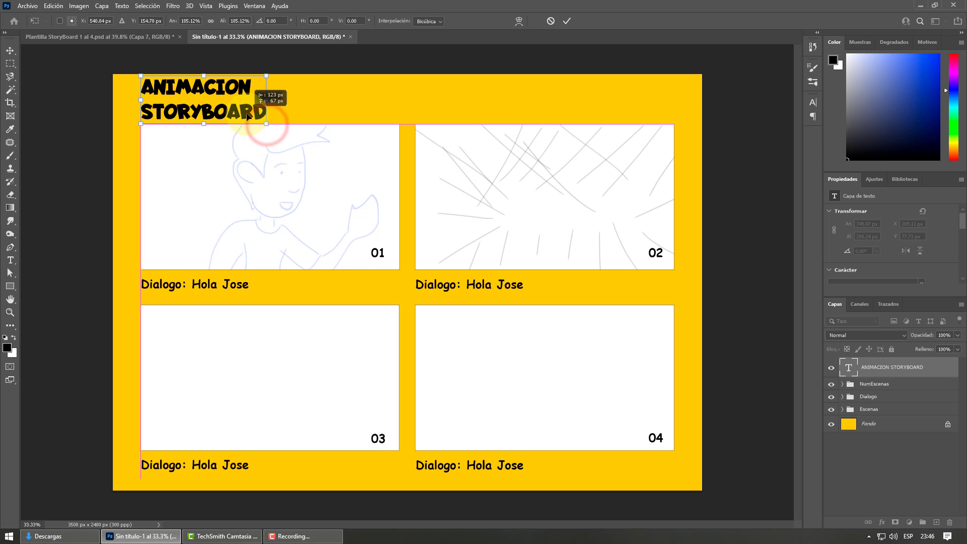
{"action": "double_click", "coordinate": [247, 116]}
- Tighten the line spacing of both title lines to 26 pt
{"action": "double_click", "coordinate": [194, 87]}
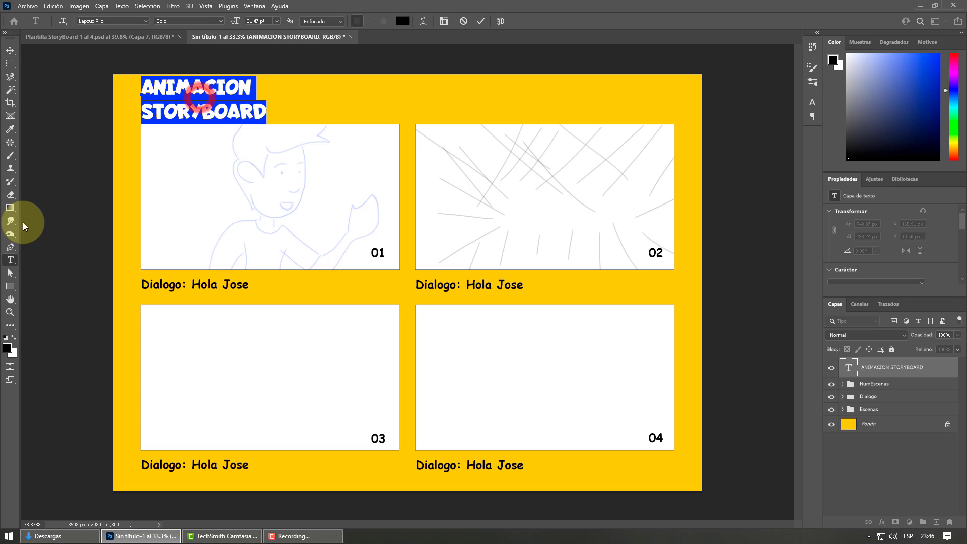
{"action": "left_click_drag", "start_coordinate": [141, 87], "coordinate": [269, 112]}
{"action": "left_click", "coordinate": [444, 21]}
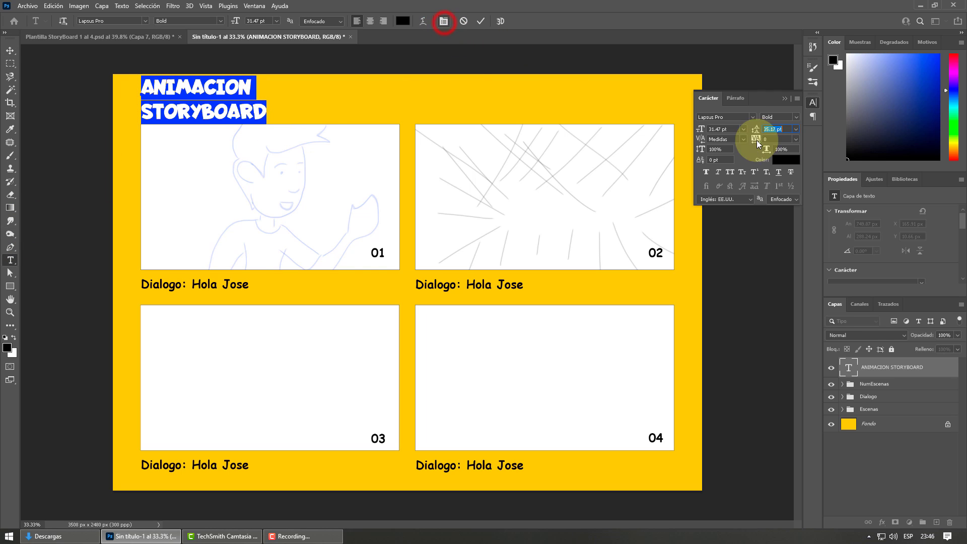
{"action": "left_click", "coordinate": [775, 129]}
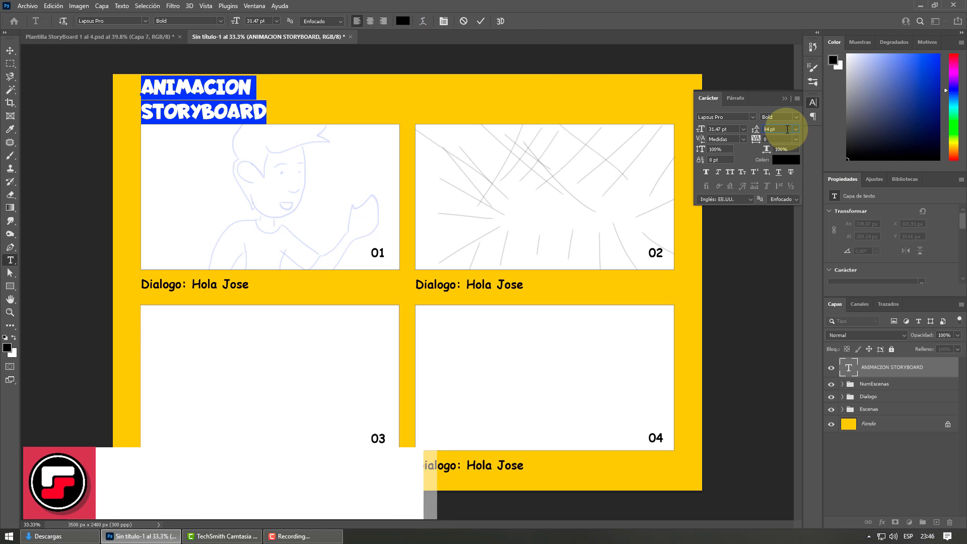
{"action": "key", "text": "Down"}
{"action": "key", "text": "Down"}
{"action": "key", "text": "Down"}
{"action": "key", "text": "Down"}
{"action": "key", "text": "Down"}
{"action": "key", "text": "Down"}
{"action": "key", "text": "Down"}
{"action": "key", "text": "Down"}
{"action": "key", "text": "Down"}
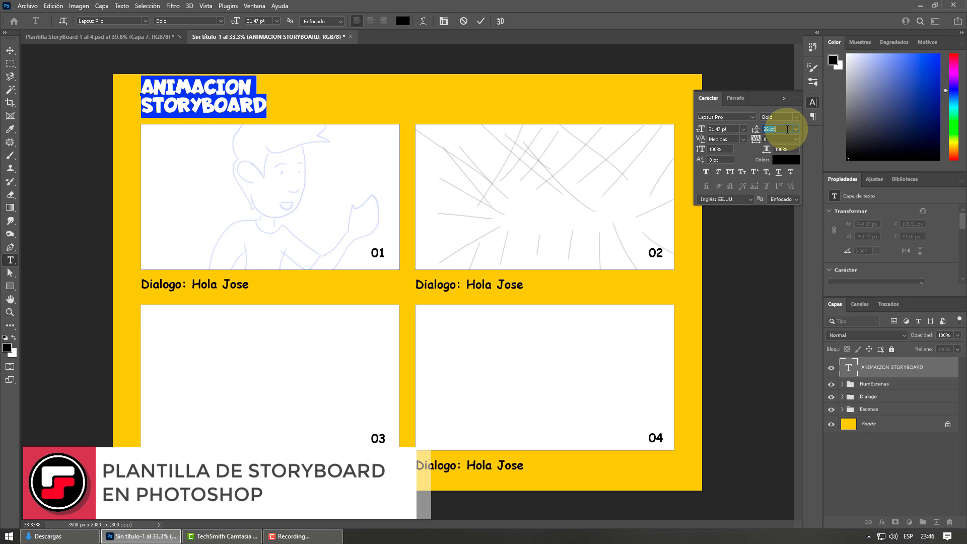
- Scale the title up to about 34.5 pt and place it just above the first frame
{"action": "left_click", "coordinate": [10, 50]}
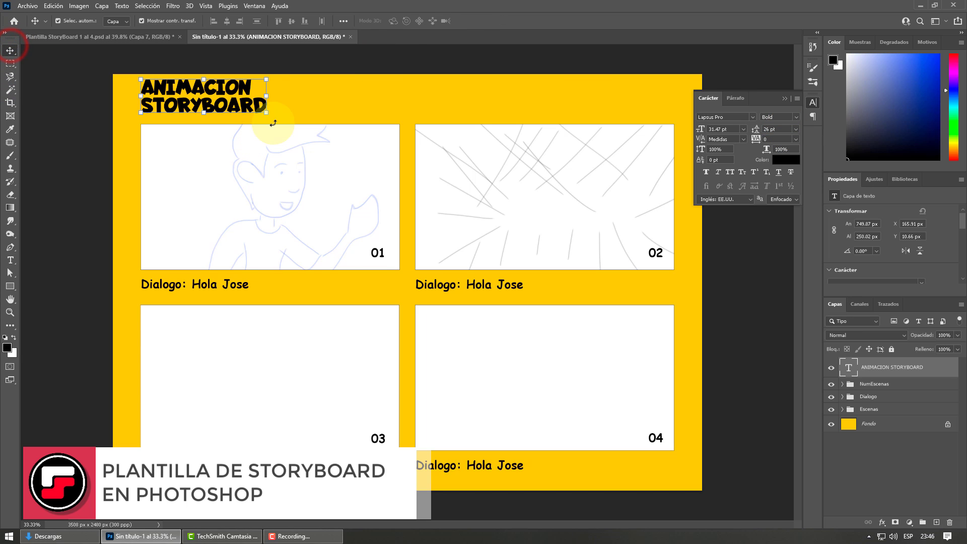
{"action": "mouse_move", "coordinate": [267, 113]}
{"action": "left_mouse_down"}
{"action": "mouse_move", "coordinate": [278, 121]}
{"action": "mouse_move", "coordinate": [253, 100]}
{"action": "left_mouse_up"}
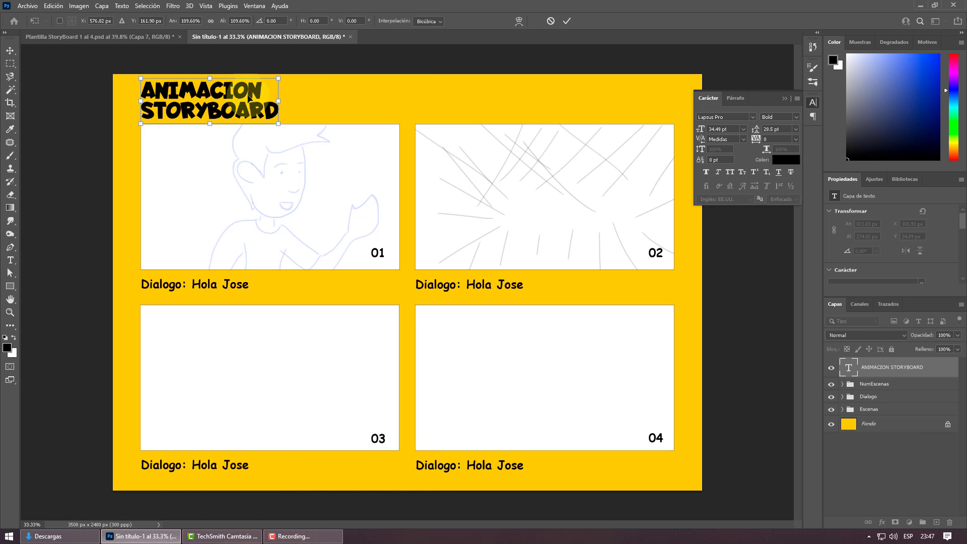
{"action": "left_click", "coordinate": [10, 50]}
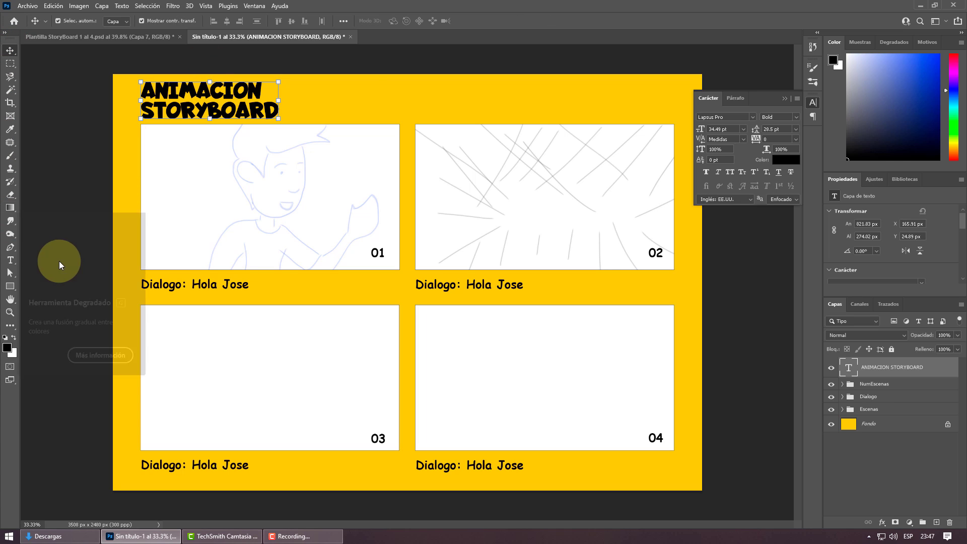
{"action": "left_click", "coordinate": [330, 66]}
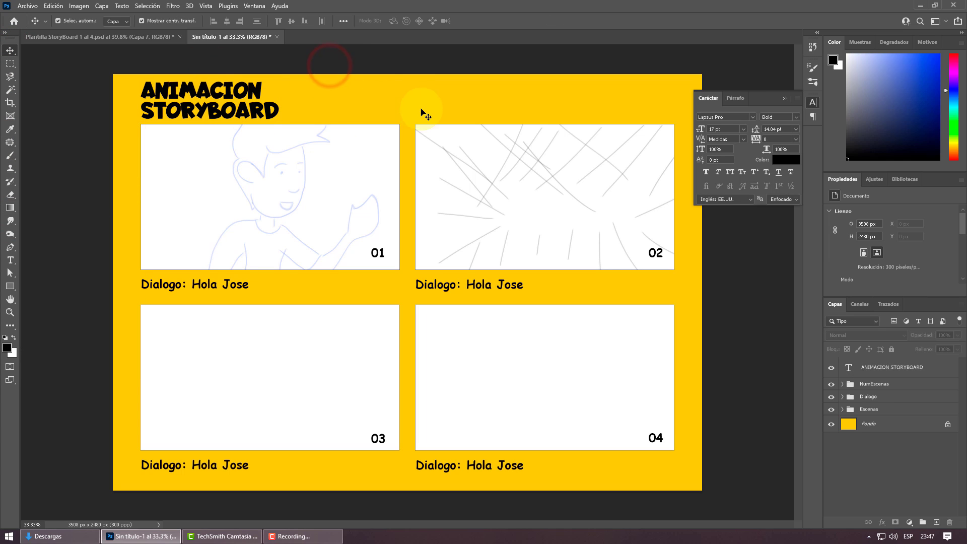
- Add a text box about 1275 px wide beside the title, reading Proyecto: Animacion de Publicidad
{"action": "left_click", "coordinate": [10, 260]}
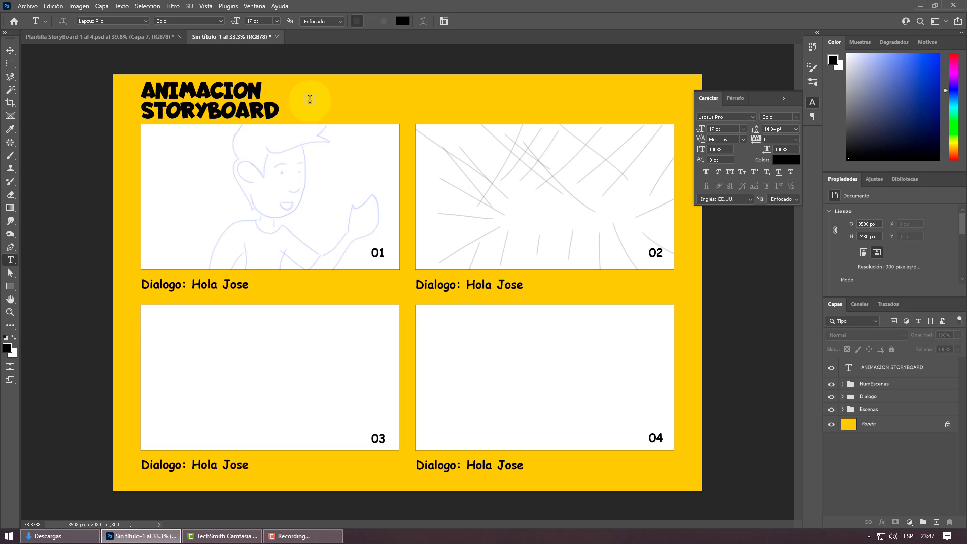
{"action": "left_click_drag", "start_coordinate": [309, 97], "coordinate": [524, 115]}
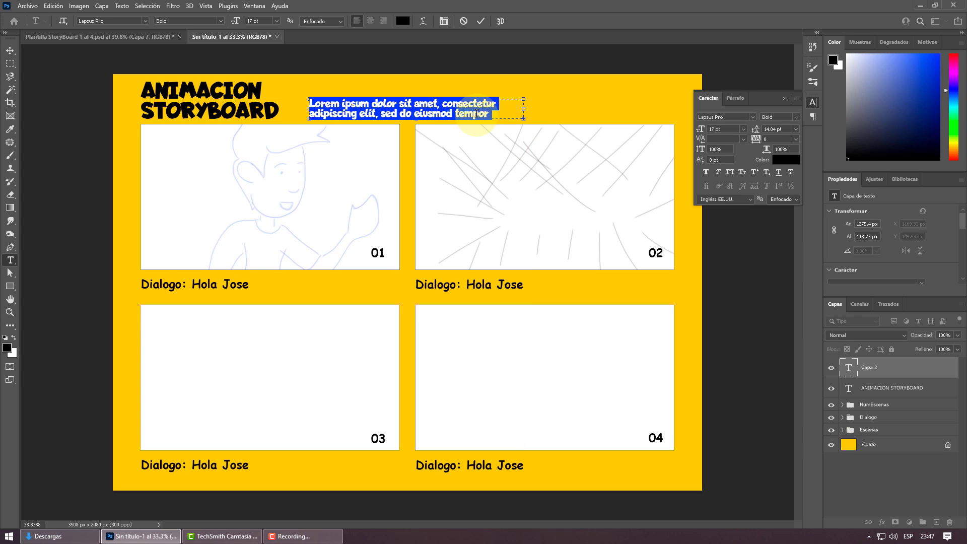
{"action": "type", "text": "no"}
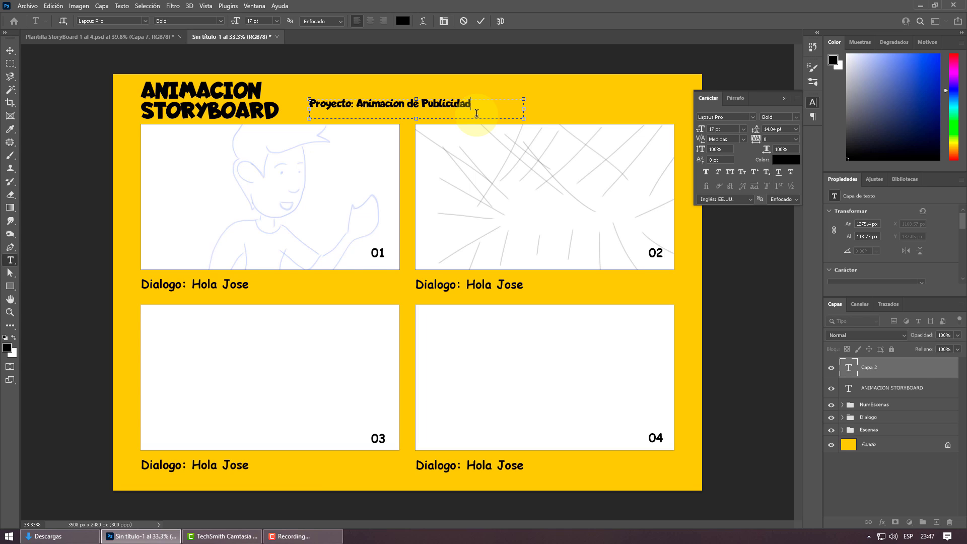
{"action": "left_click", "coordinate": [10, 51]}
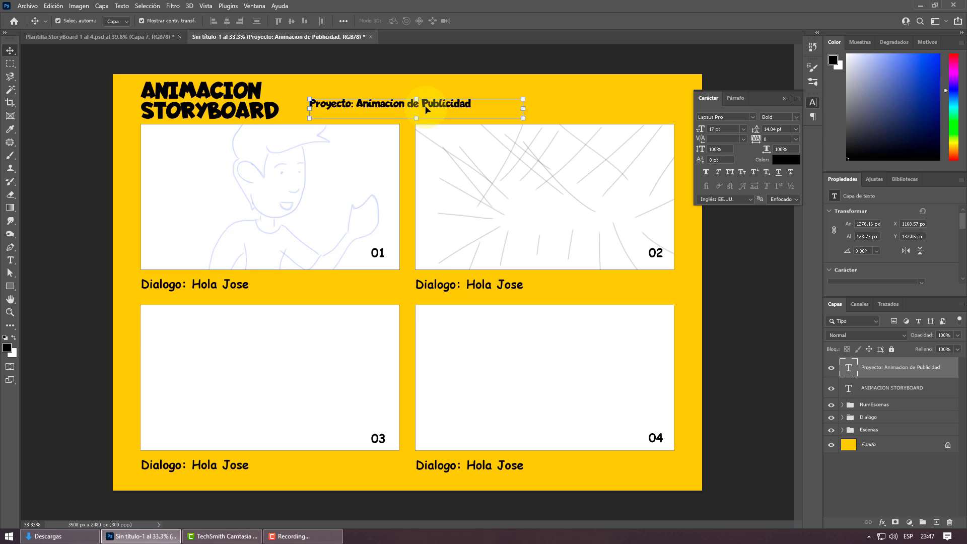
- Compare with the header in Plantilla StoryBoard 1 al 4.psd, then shift the project subtitle slightly down and to the right in the new template
{"action": "left_click", "coordinate": [135, 38]}
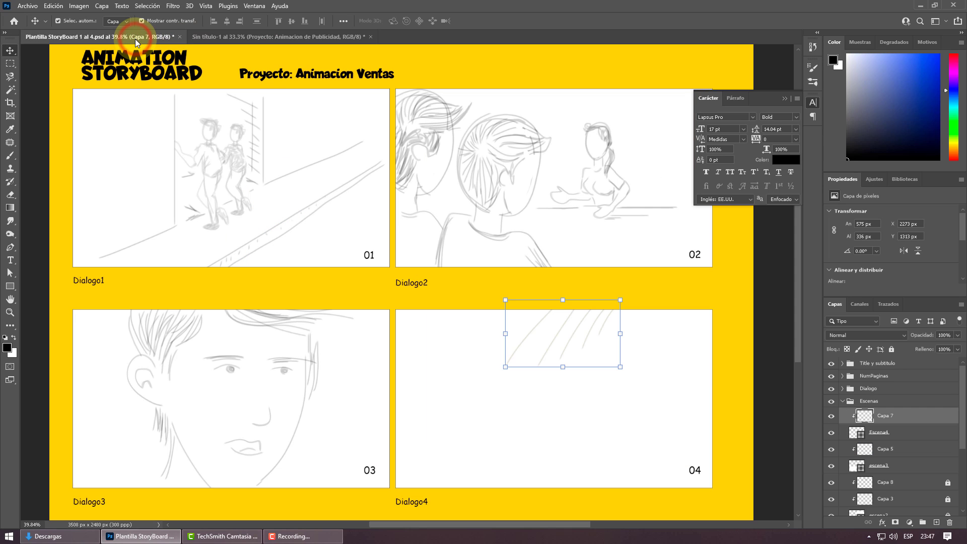
{"action": "left_click", "coordinate": [841, 401]}
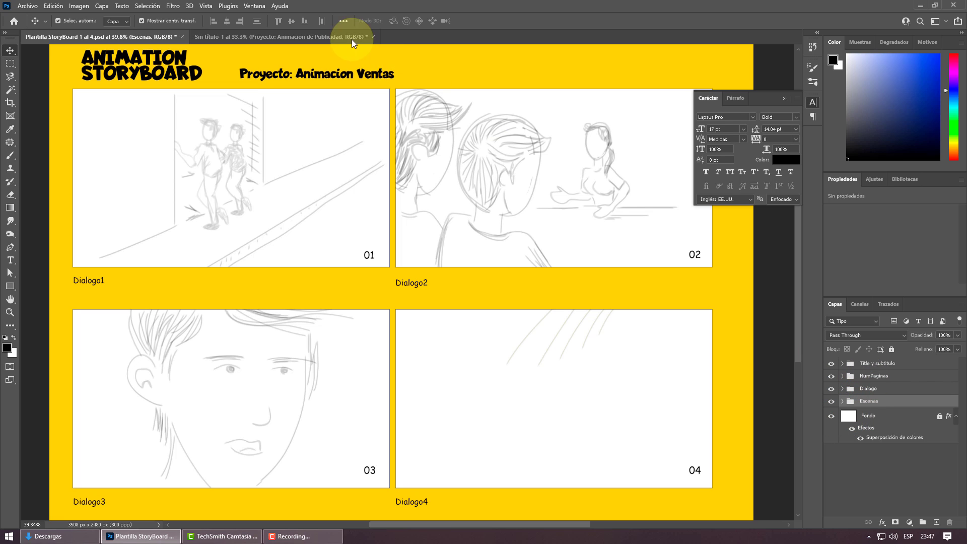
{"action": "left_click", "coordinate": [285, 37]}
{"action": "mouse_move", "coordinate": [403, 108]}
{"action": "left_mouse_down"}
{"action": "mouse_move", "coordinate": [386, 108]}
{"action": "mouse_move", "coordinate": [402, 112]}
{"action": "left_mouse_up"}
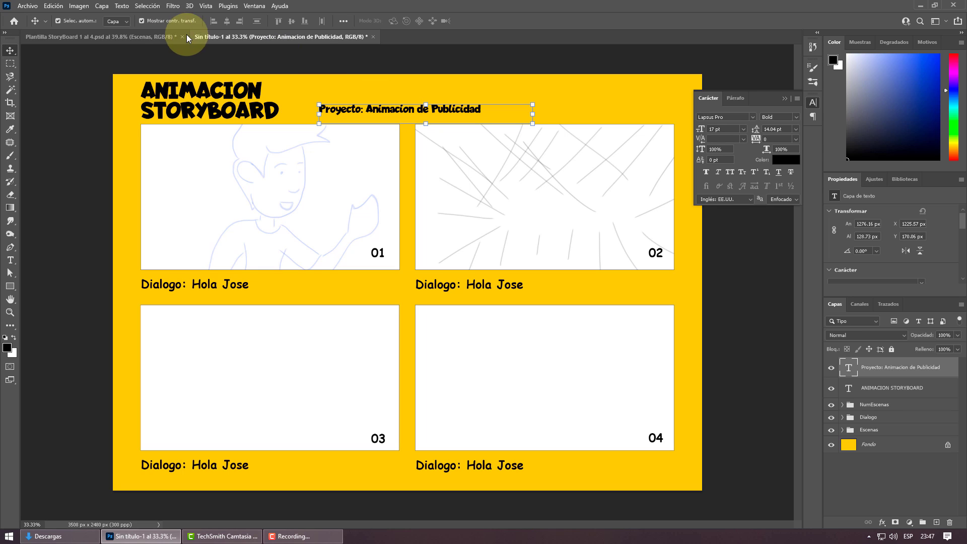
- In Plantilla StoryBoard 1 al 4.psd, brush radiating speed lines around the edges of frame 04 on the clipped layer Capa 7
{"action": "left_click", "coordinate": [134, 35]}
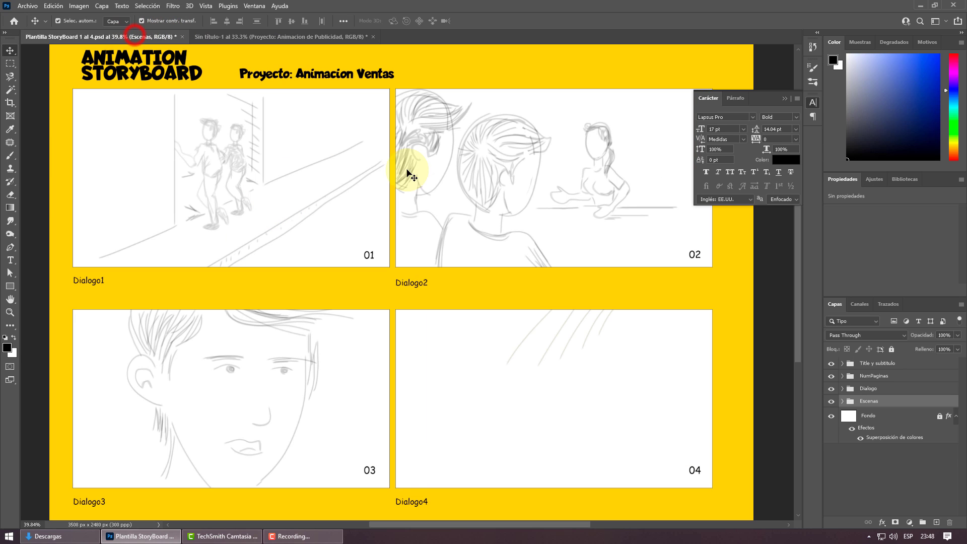
{"action": "left_click", "coordinate": [783, 98]}
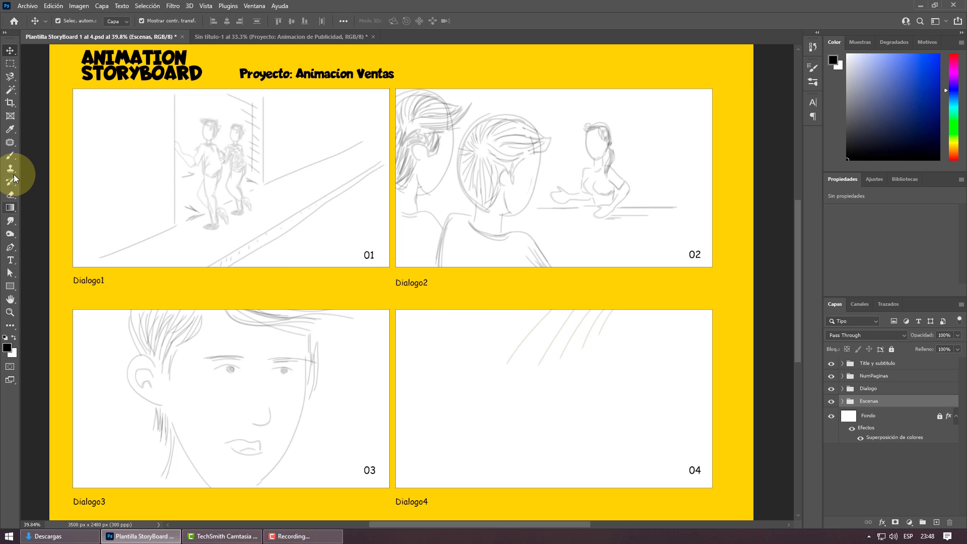
{"action": "left_click", "coordinate": [11, 157]}
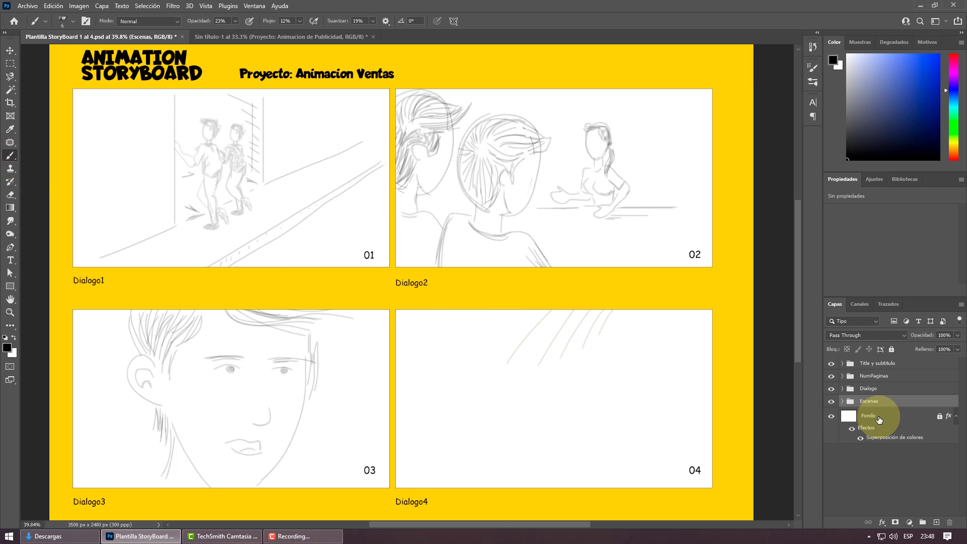
{"action": "left_click", "coordinate": [842, 401]}
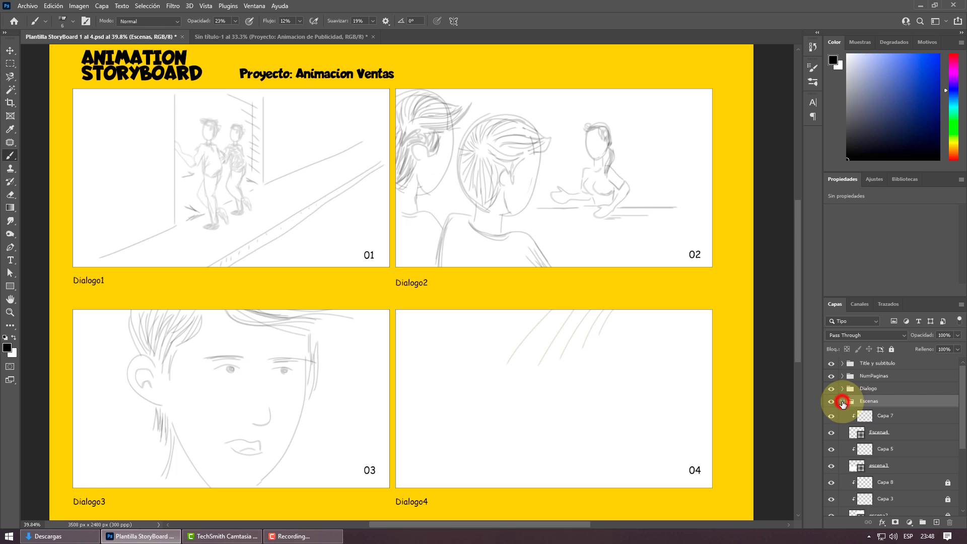
{"action": "left_click", "coordinate": [886, 416]}
{"action": "mouse_move", "coordinate": [606, 380]}
{"action": "left_mouse_down"}
{"action": "mouse_move", "coordinate": [657, 317]}
{"action": "mouse_move", "coordinate": [679, 322]}
{"action": "left_mouse_up"}
{"action": "mouse_move", "coordinate": [634, 388]}
{"action": "left_mouse_down"}
{"action": "mouse_move", "coordinate": [704, 312]}
{"action": "mouse_move", "coordinate": [699, 336]}
{"action": "left_mouse_up"}
{"action": "left_click_drag", "start_coordinate": [661, 380], "coordinate": [712, 358]}
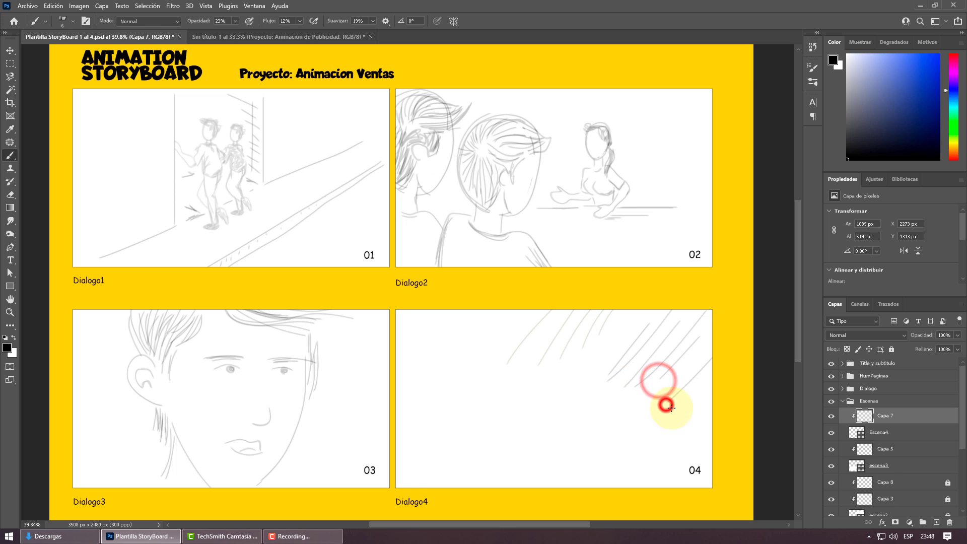
{"action": "mouse_move", "coordinate": [669, 405]}
{"action": "left_mouse_down"}
{"action": "mouse_move", "coordinate": [728, 369]}
{"action": "mouse_move", "coordinate": [681, 425]}
{"action": "mouse_move", "coordinate": [712, 401]}
{"action": "left_mouse_up"}
{"action": "left_click_drag", "start_coordinate": [665, 429], "coordinate": [711, 413]}
{"action": "mouse_move", "coordinate": [662, 452]}
{"action": "left_mouse_down"}
{"action": "mouse_move", "coordinate": [711, 433]}
{"action": "mouse_move", "coordinate": [686, 451]}
{"action": "mouse_move", "coordinate": [676, 486]}
{"action": "left_mouse_up"}
{"action": "left_click_drag", "start_coordinate": [609, 461], "coordinate": [619, 486]}
{"action": "left_click_drag", "start_coordinate": [565, 464], "coordinate": [566, 486]}
{"action": "mouse_move", "coordinate": [532, 469]}
{"action": "left_mouse_down"}
{"action": "mouse_move", "coordinate": [522, 485]}
{"action": "mouse_move", "coordinate": [464, 486]}
{"action": "left_mouse_up"}
{"action": "left_click_drag", "start_coordinate": [477, 450], "coordinate": [397, 474]}
{"action": "left_click_drag", "start_coordinate": [432, 439], "coordinate": [397, 432]}
{"action": "mouse_move", "coordinate": [466, 413]}
{"action": "left_mouse_down"}
{"action": "mouse_move", "coordinate": [396, 364]}
{"action": "mouse_move", "coordinate": [397, 322]}
{"action": "left_mouse_up"}
{"action": "mouse_move", "coordinate": [459, 352]}
{"action": "left_mouse_down"}
{"action": "mouse_move", "coordinate": [445, 310]}
{"action": "mouse_move", "coordinate": [472, 310]}
{"action": "left_mouse_up"}
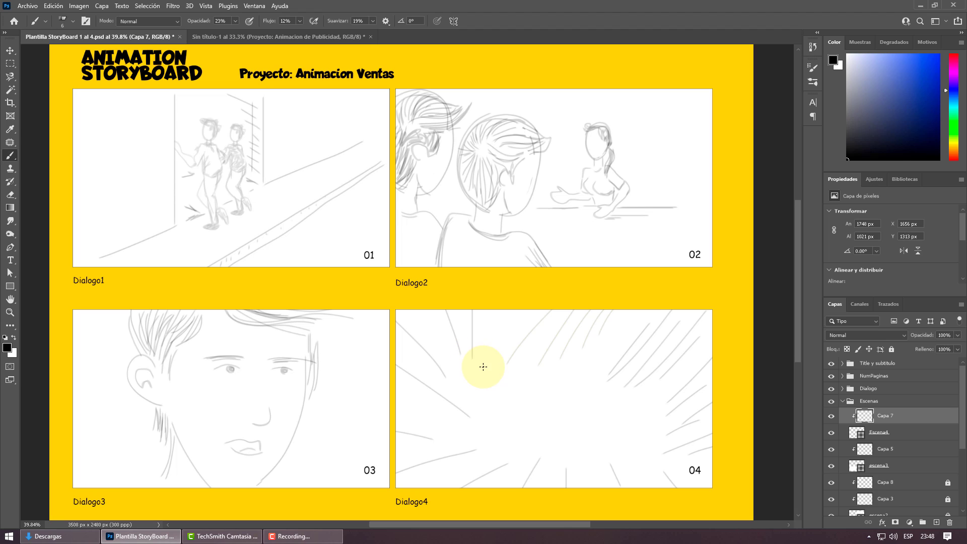
{"action": "left_click_drag", "start_coordinate": [483, 364], "coordinate": [512, 287]}
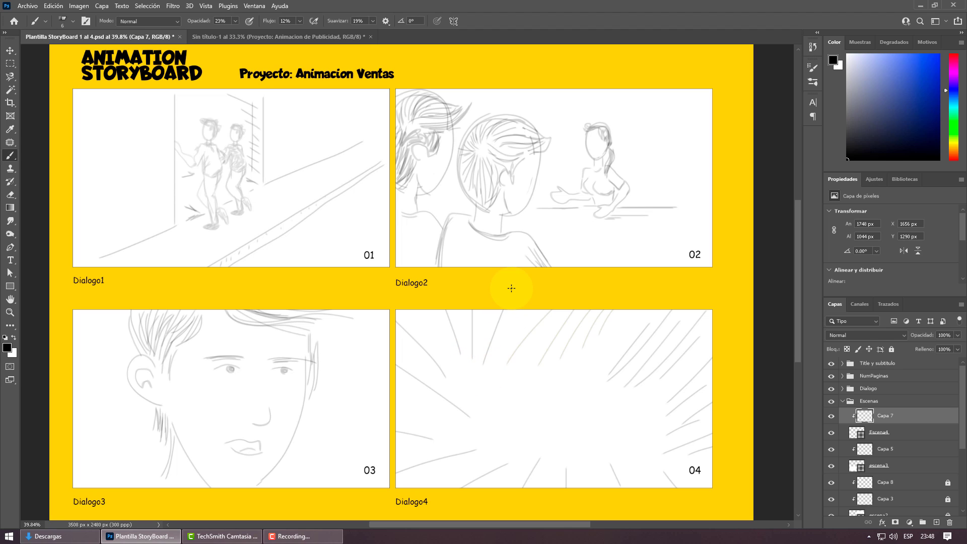